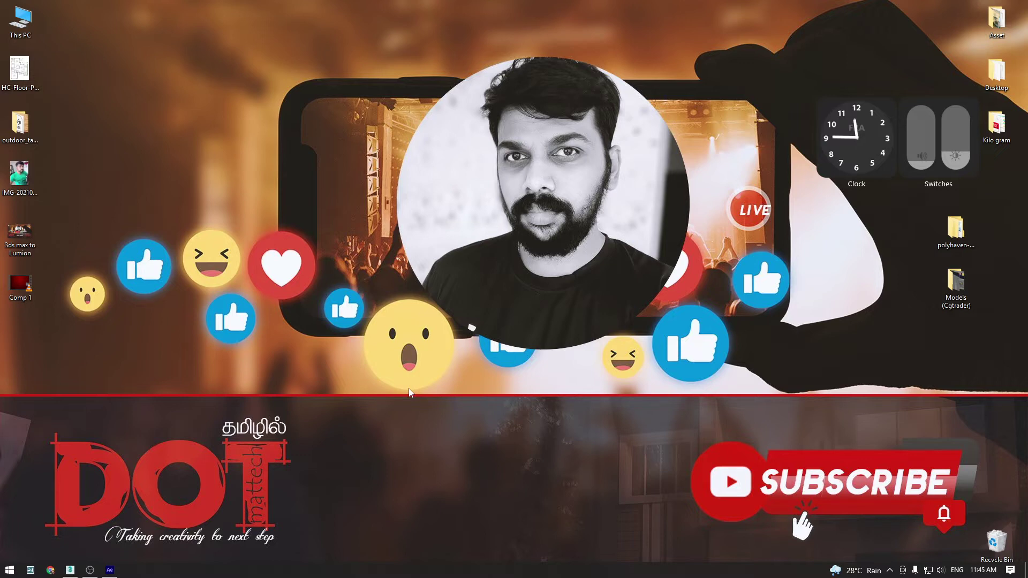
Switch to the already open Autodesk 3ds Max 2020 window
key(alt+Tab)
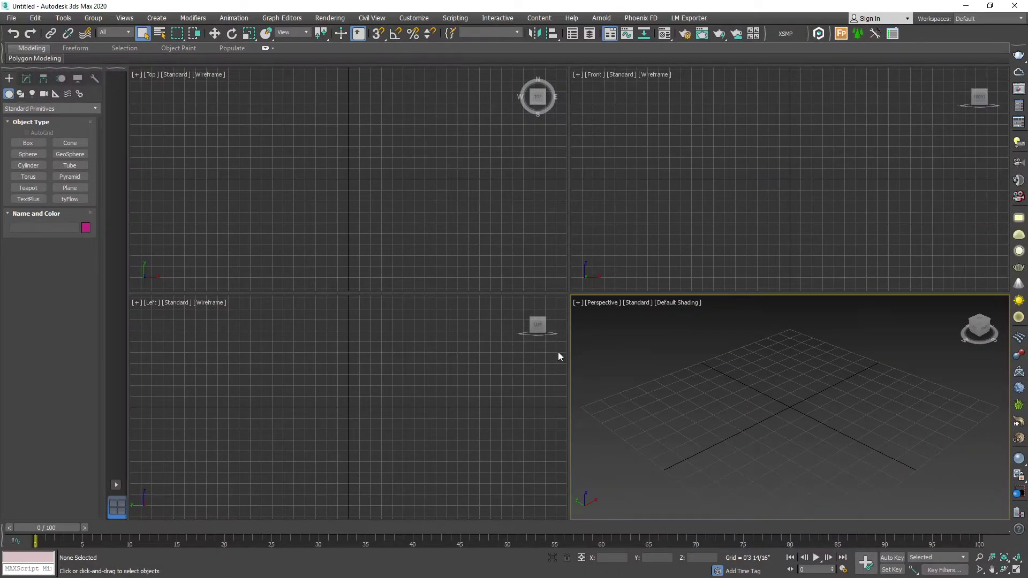
Create a teapot at the scene centre and maximize the Perspective viewport
click(28, 187)
drag(742, 413, 771, 436)
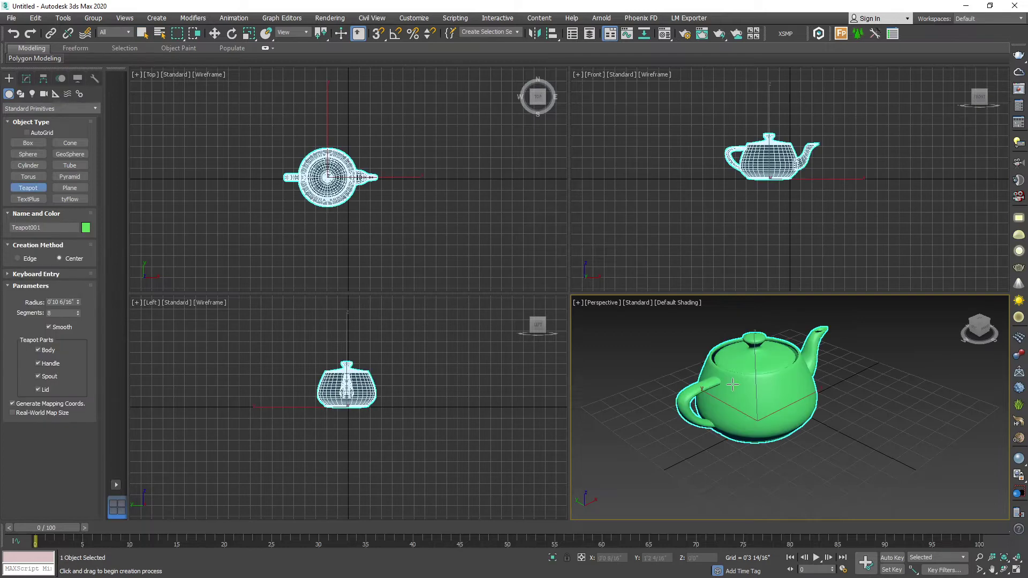
scroll(773, 437, up, 3)
key(alt+w)
scroll(611, 368, down, 5)
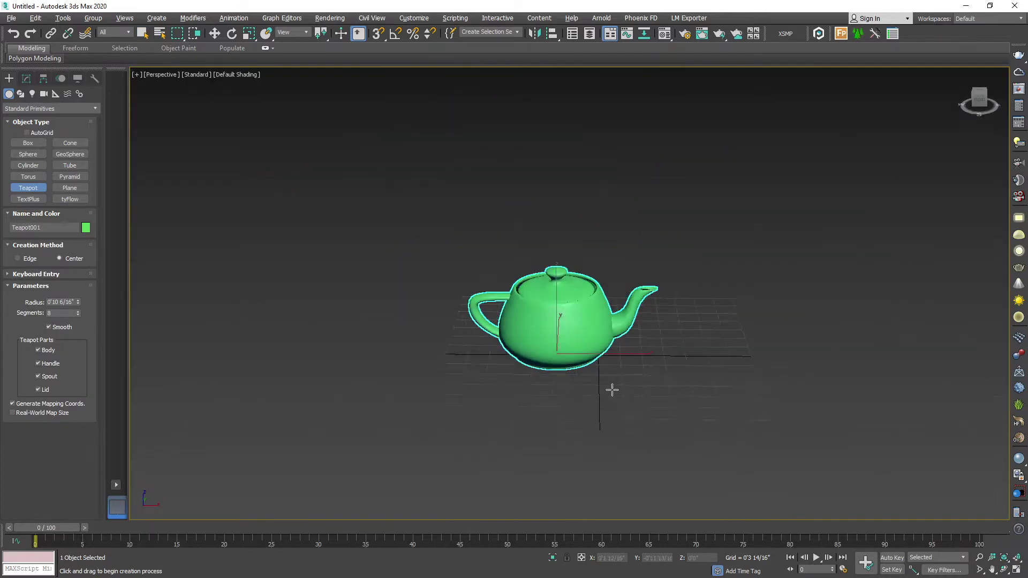
Orbit down onto the green teapot, then launch Chrome from the taskbar
drag(610, 367, 610, 410)
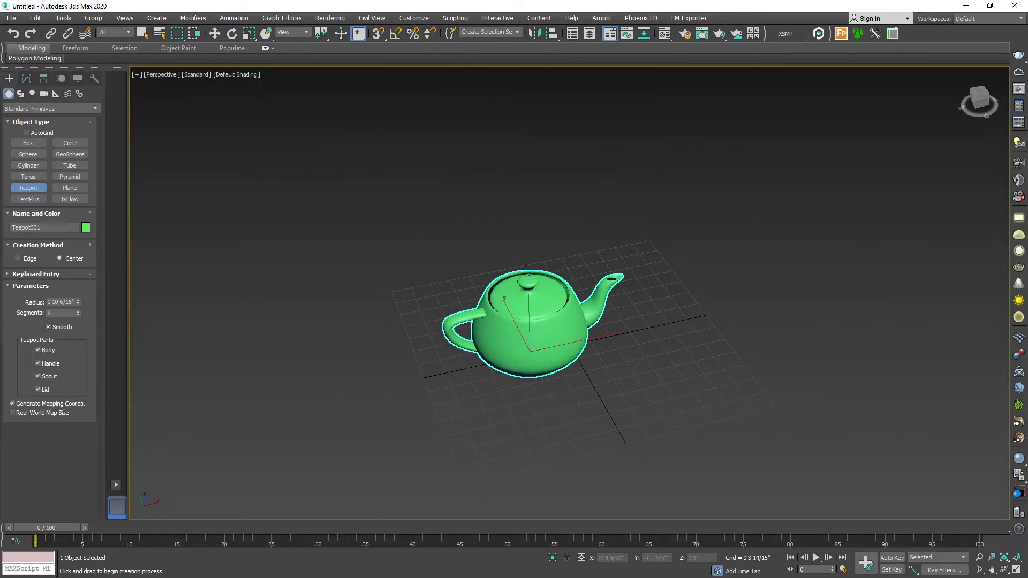
key(super)
click(50, 570)
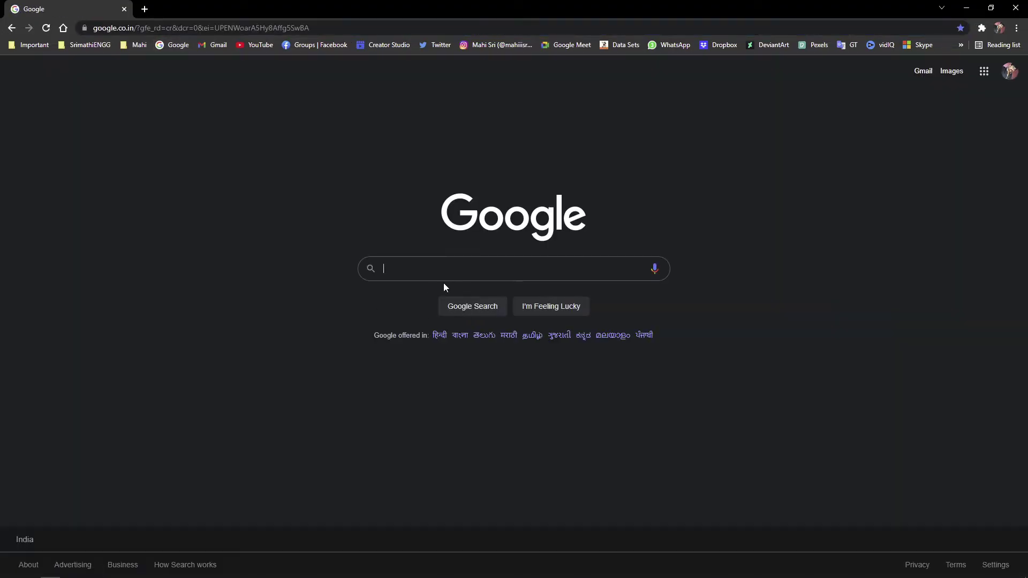
Search Google for cgtrader and download Toyota_Supra_2019_RIGGED.max
text(cgtrader)
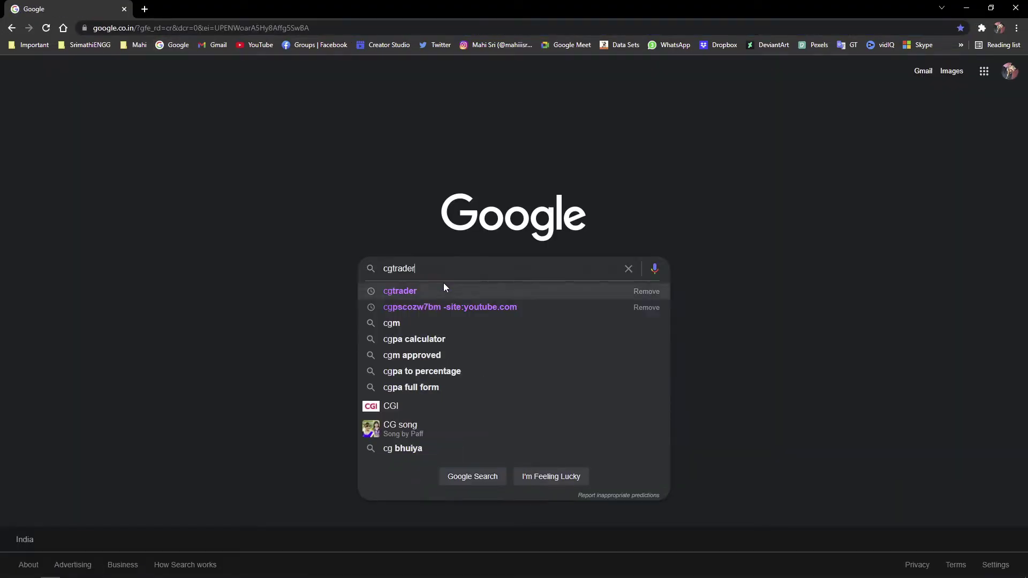
key(Return)
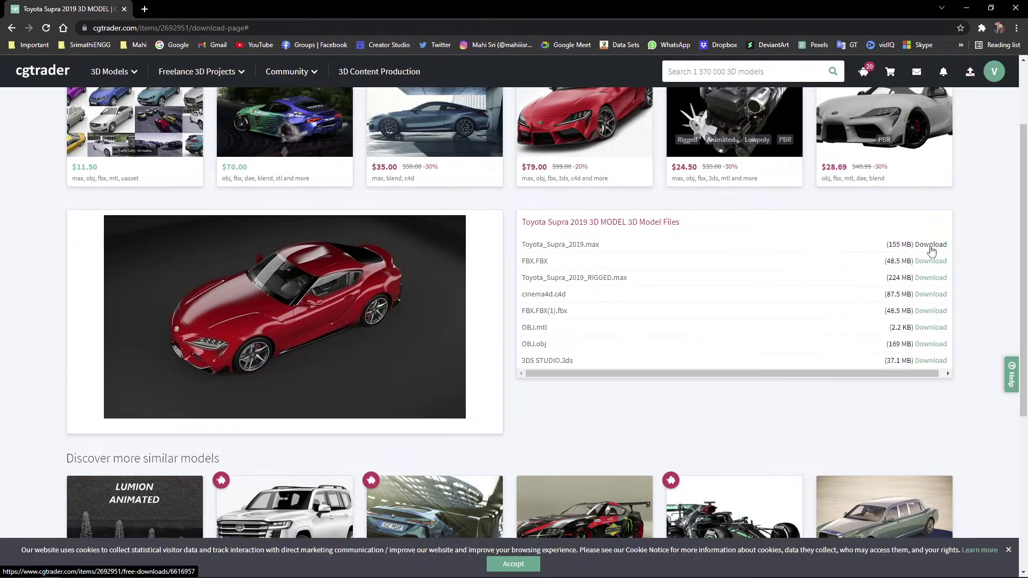
click(929, 279)
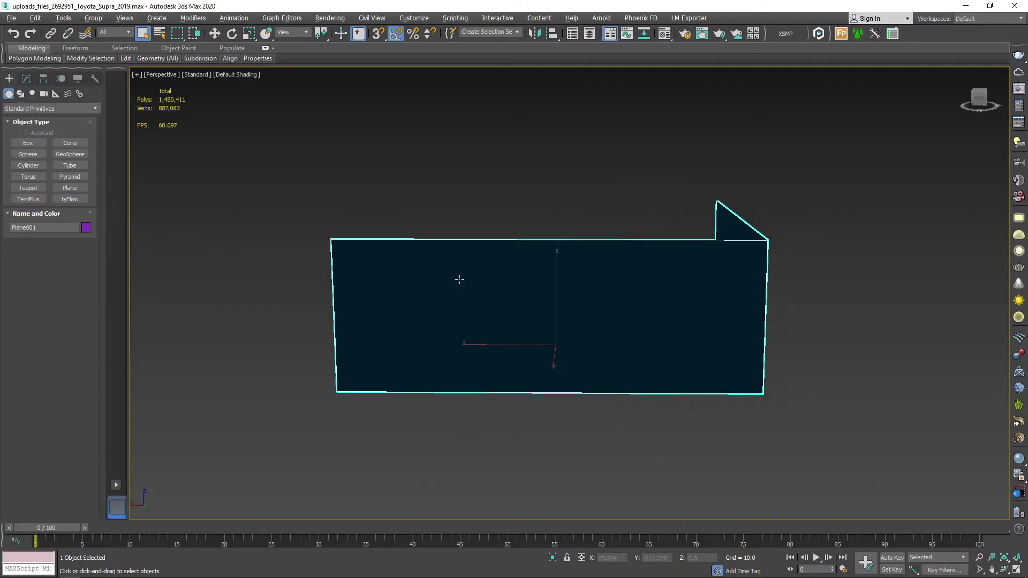
Delete the backdrop plane and surrounding lights, then frame the car
drag(867, 432, 781, 278)
key(Delete)
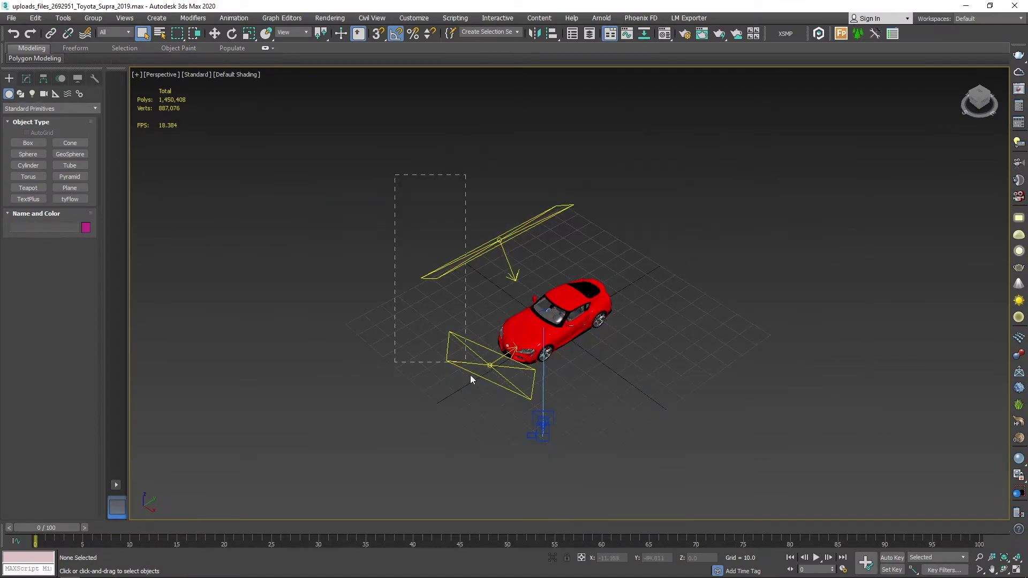
drag(395, 172, 470, 375)
key(Delete)
key(z)
Select the bonnet and test-move the left front door, then undo the move
drag(502, 448, 540, 340)
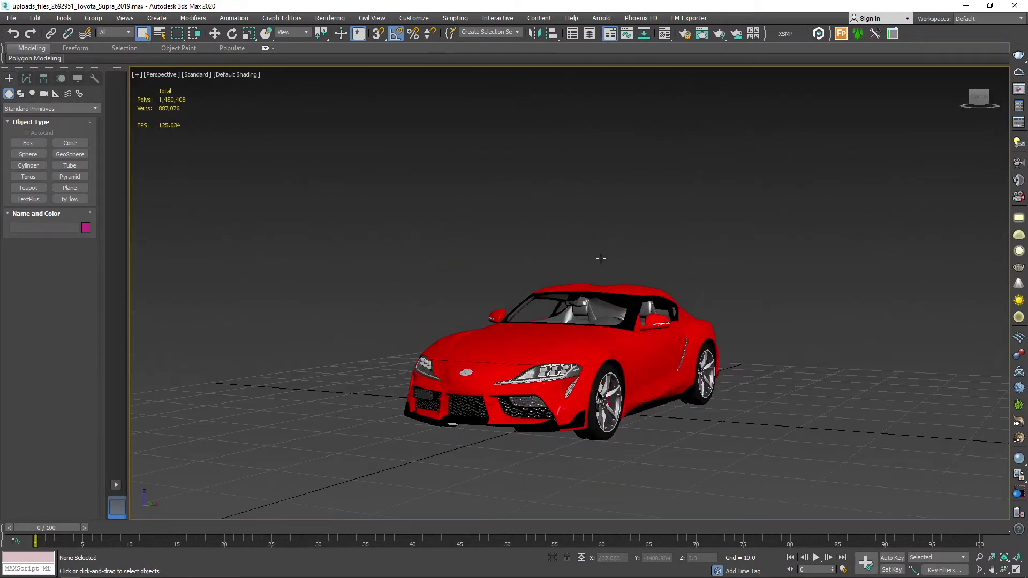
click(540, 340)
scroll(597, 348, up, 3)
key(w)
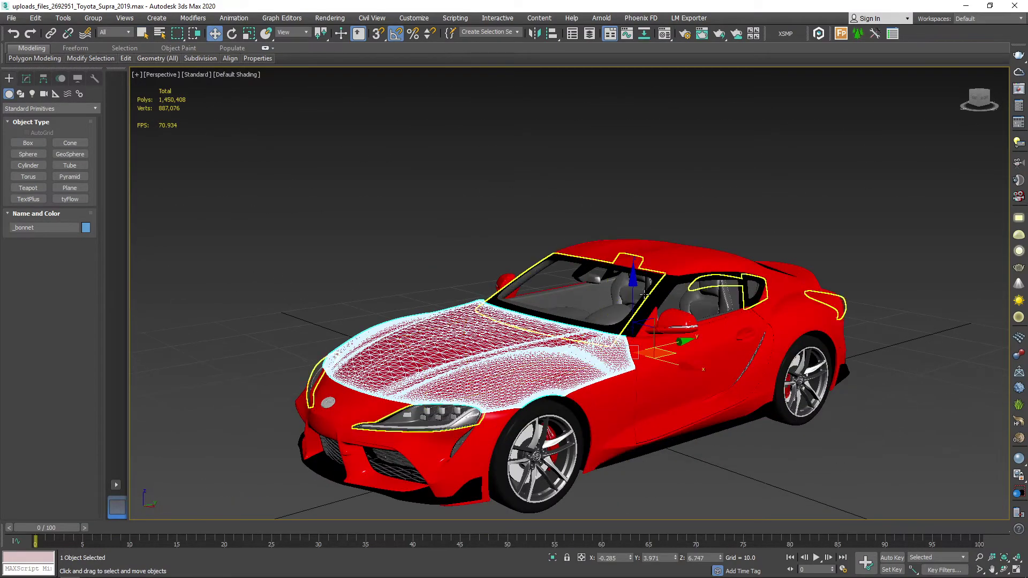
drag(650, 297, 819, 313)
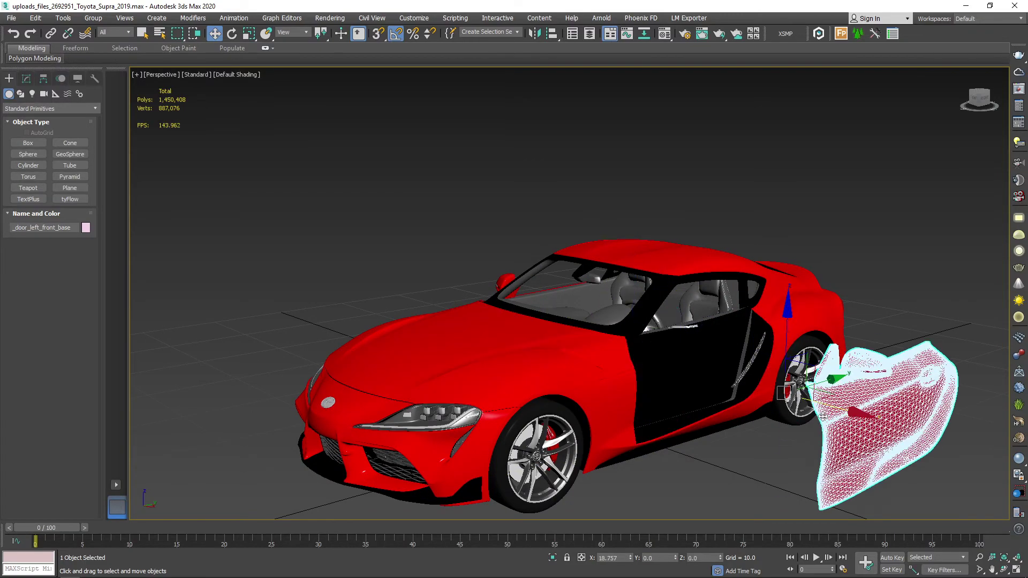
key(ctrl+z)
Inspect the separate parts: left front wheel, front bumper and lower front bumper piece
click(531, 439)
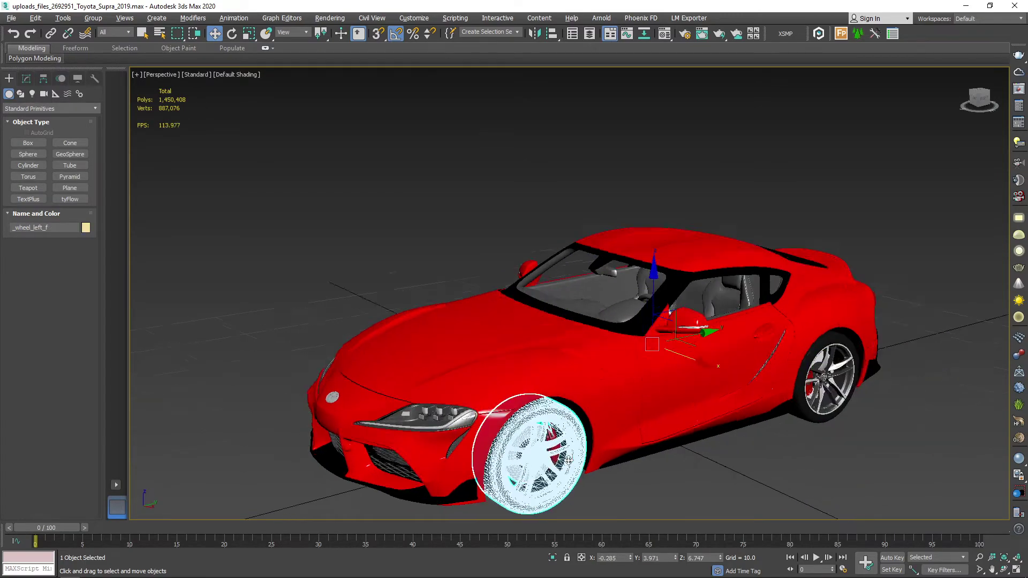
scroll(514, 374, up, 4)
scroll(504, 319, down, 3)
scroll(504, 319, up, 4)
scroll(505, 319, down, 4)
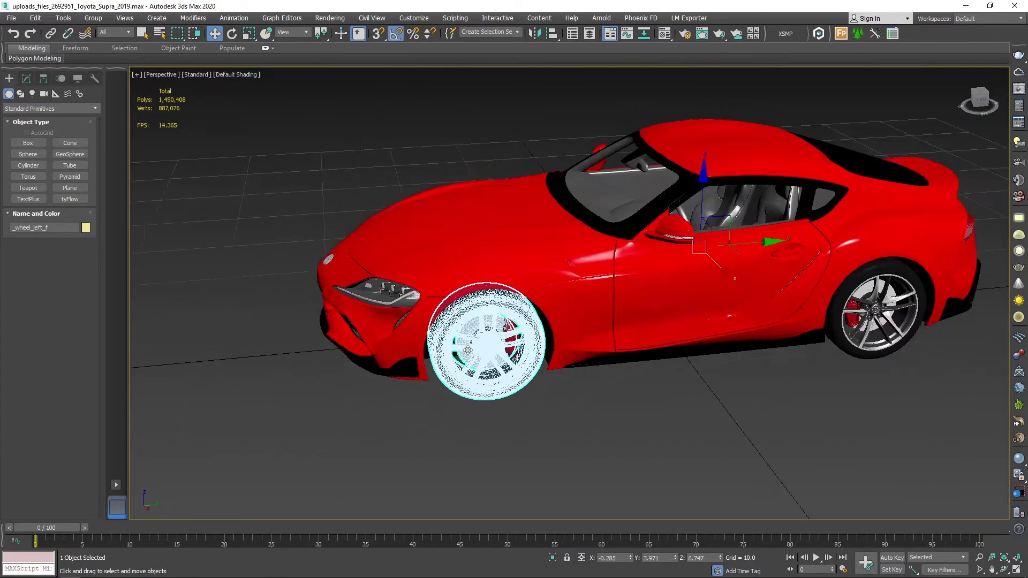
mouse_move(505, 319)
mouse_down()
mouse_move(674, 247)
mouse_move(822, 271)
mouse_up()
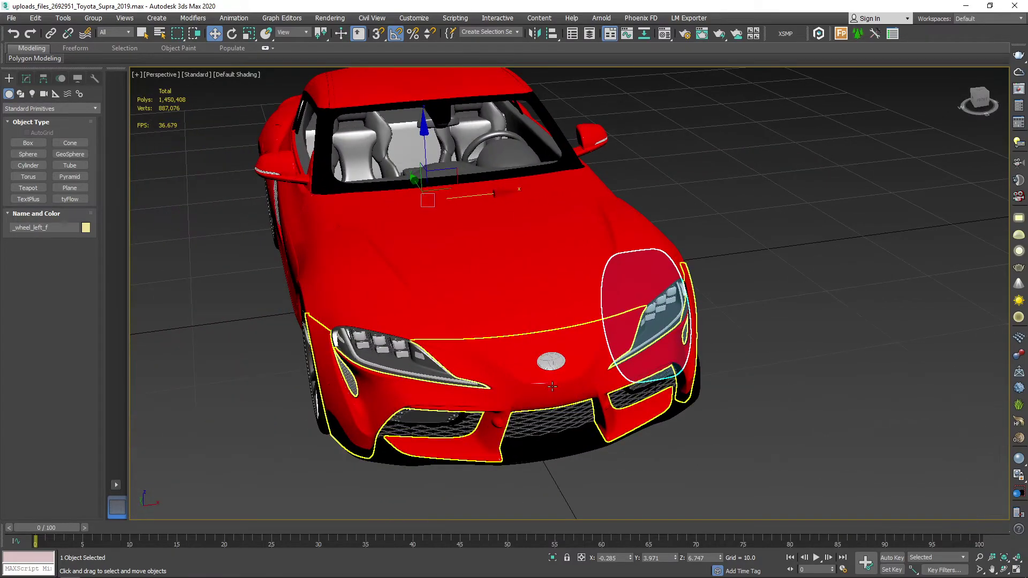
click(564, 367)
click(552, 428)
mouse_move(557, 343)
mouse_down()
mouse_move(540, 290)
mouse_move(614, 307)
mouse_up()
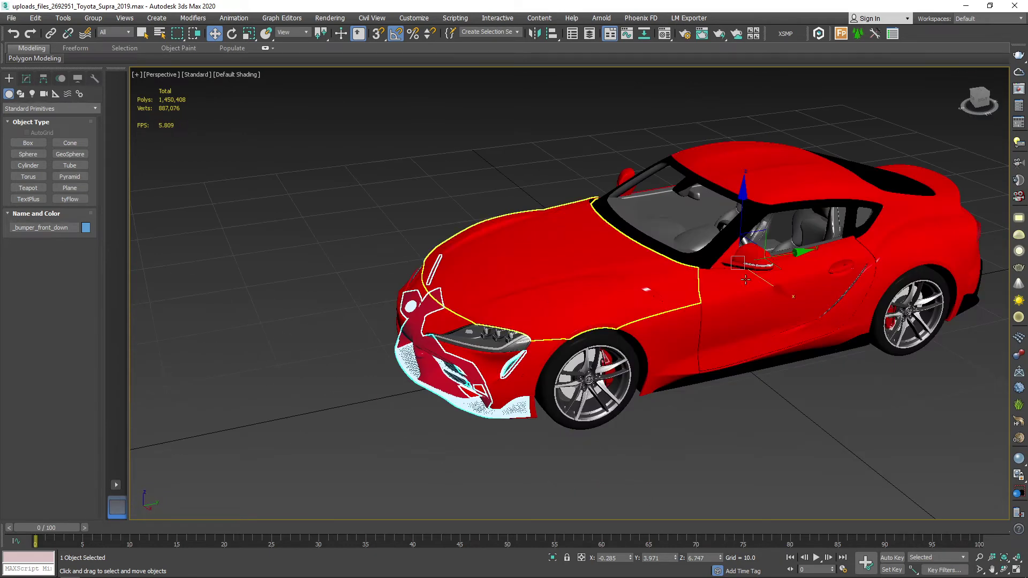
Export the scene as OBJ named '3d Car' into the Af folder, accepting default export options
click(11, 17)
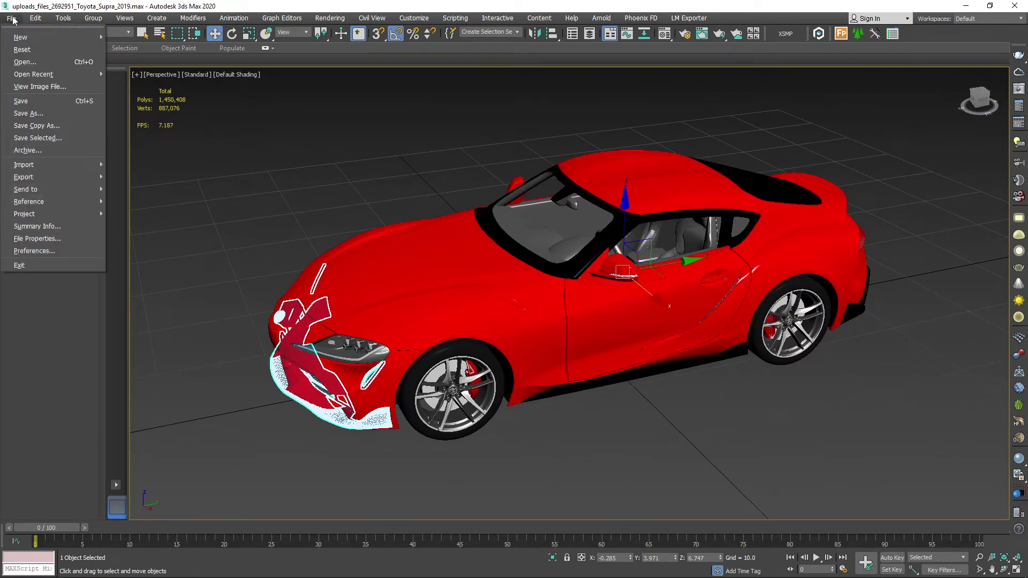
mouse_move(32, 179)
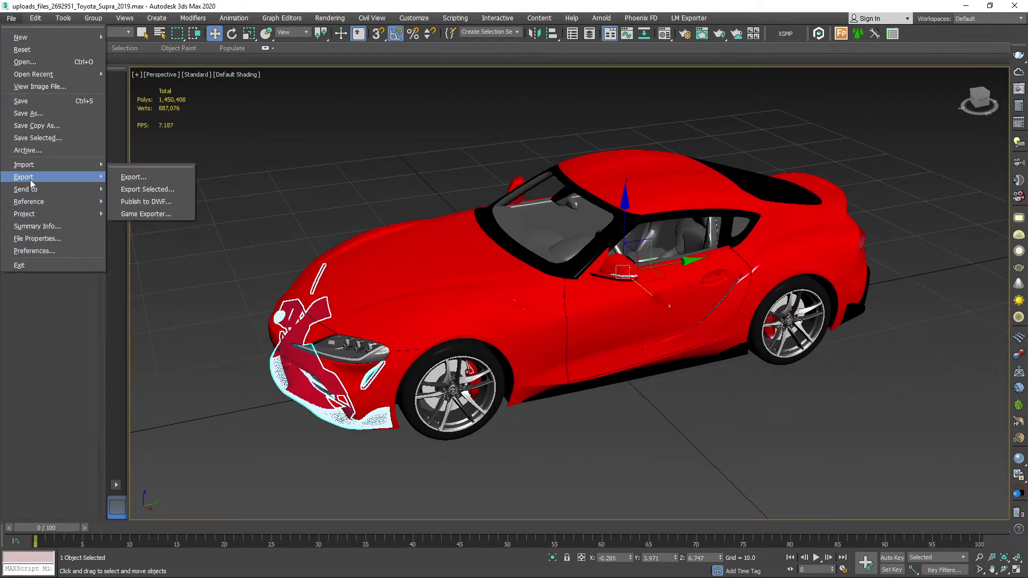
click(164, 181)
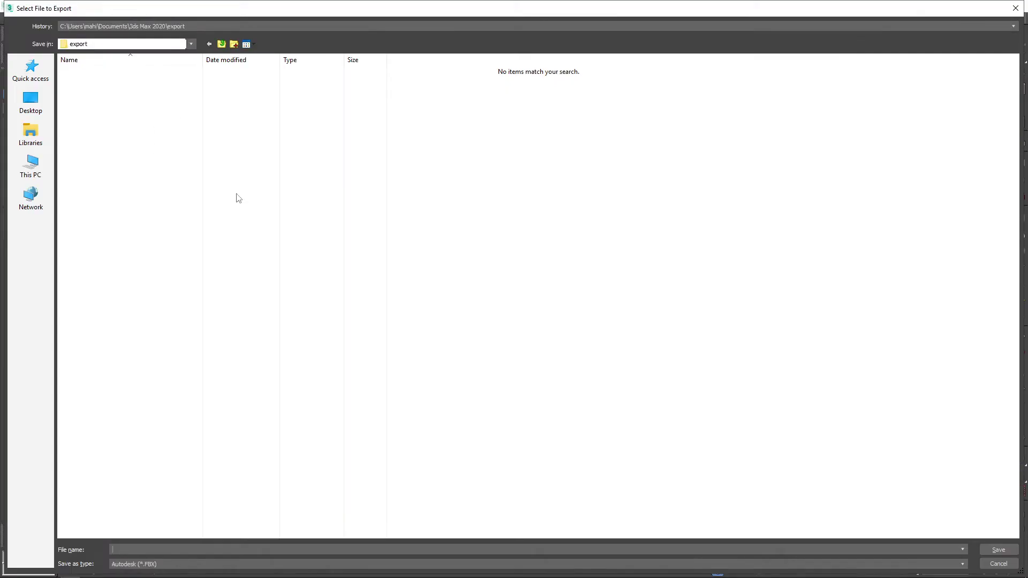
click(33, 103)
click(155, 564)
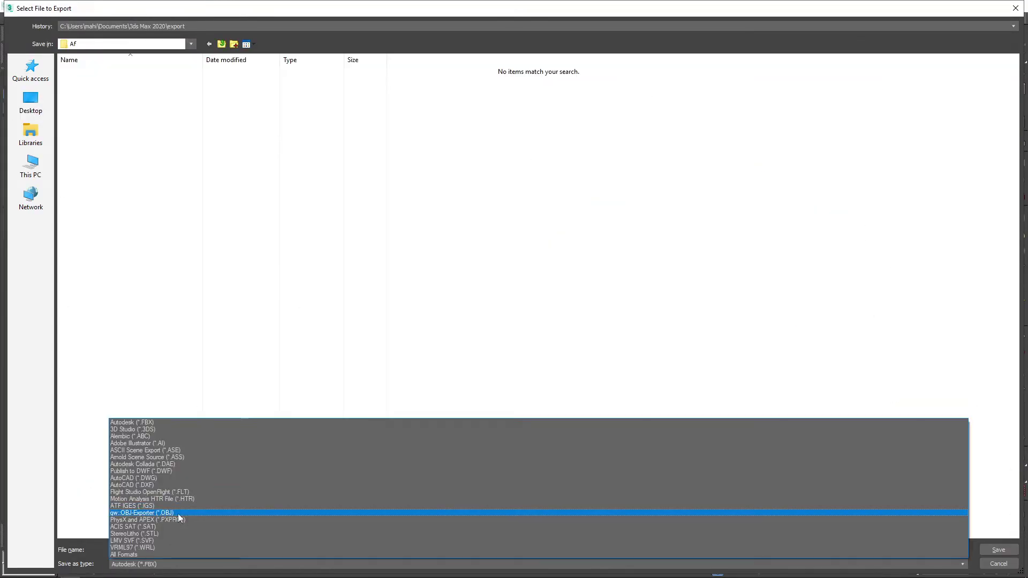
click(171, 512)
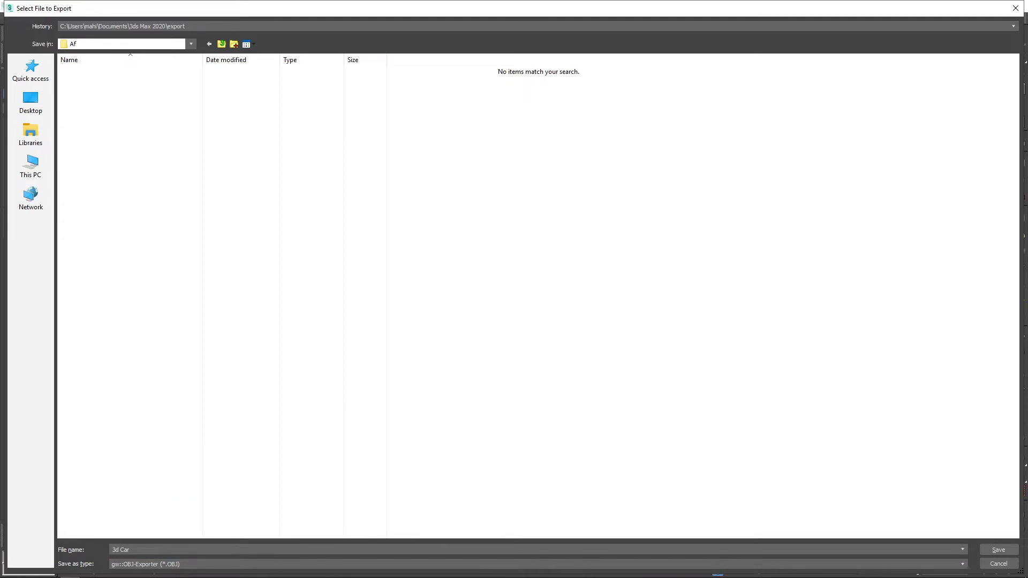
click(997, 556)
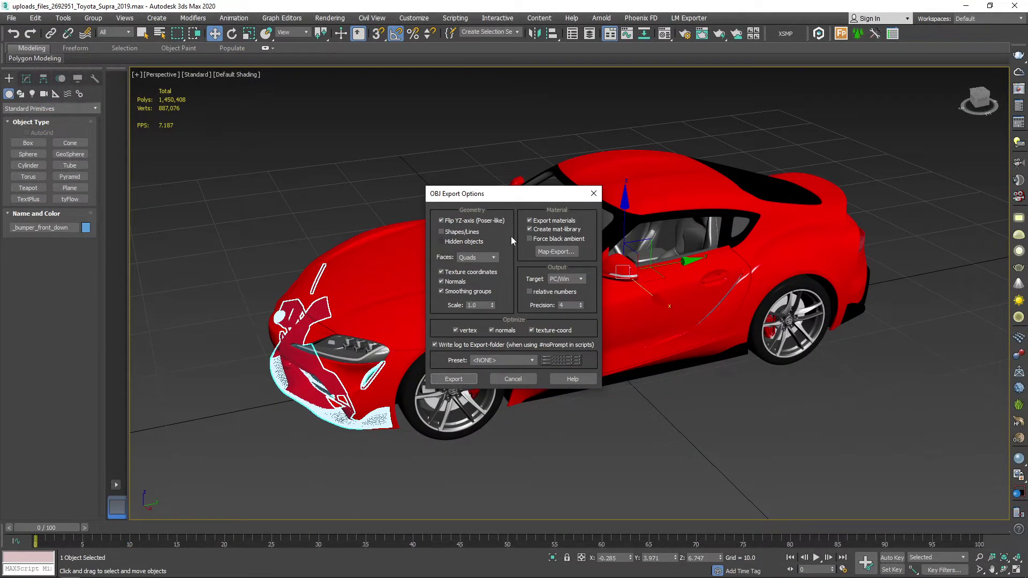
click(468, 382)
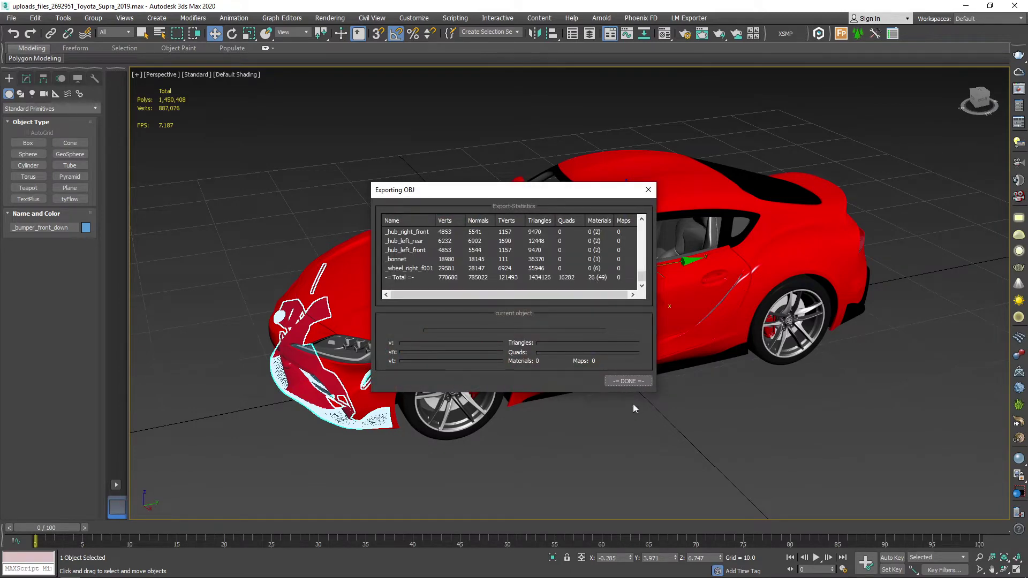
click(630, 383)
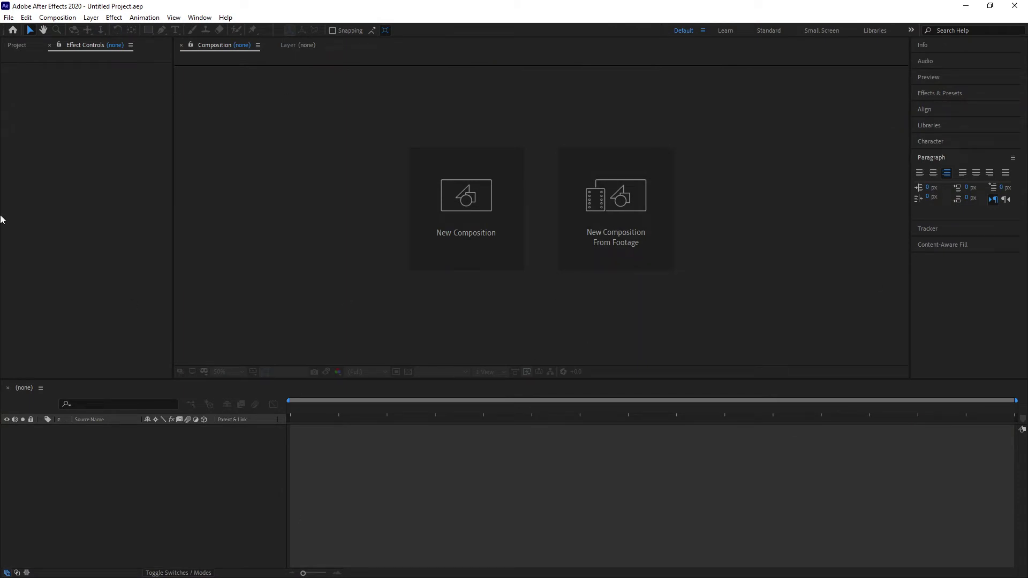
Create Comp 1 at 1920x1080, 30 fps, 0:00:04:00 long, with a white background
click(26, 44)
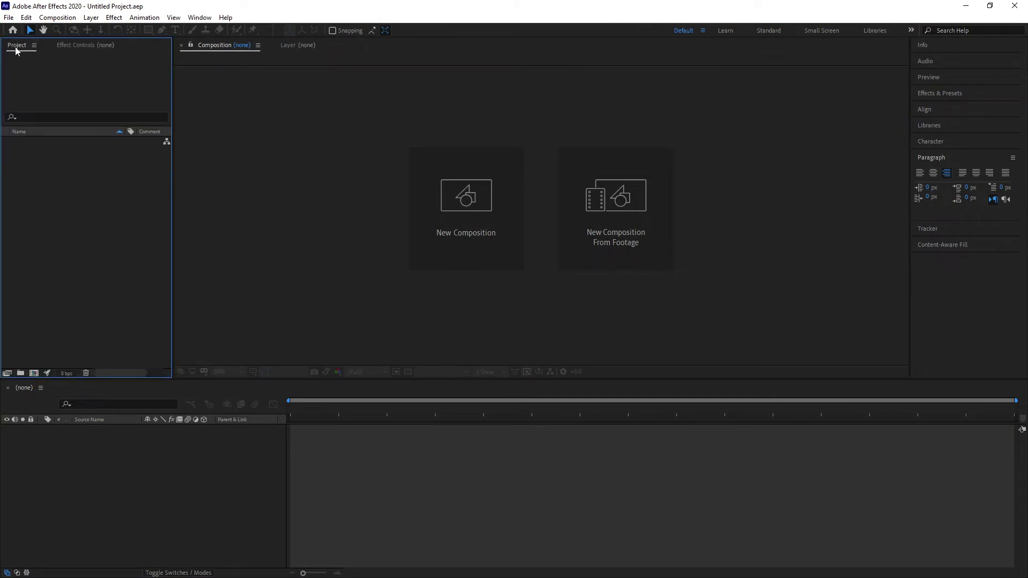
right_click(60, 225)
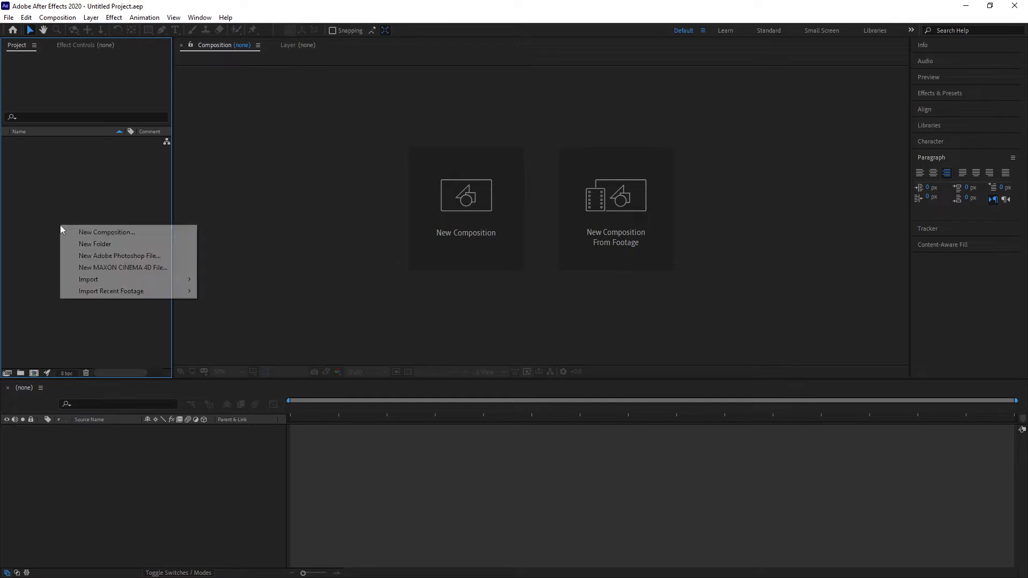
click(124, 234)
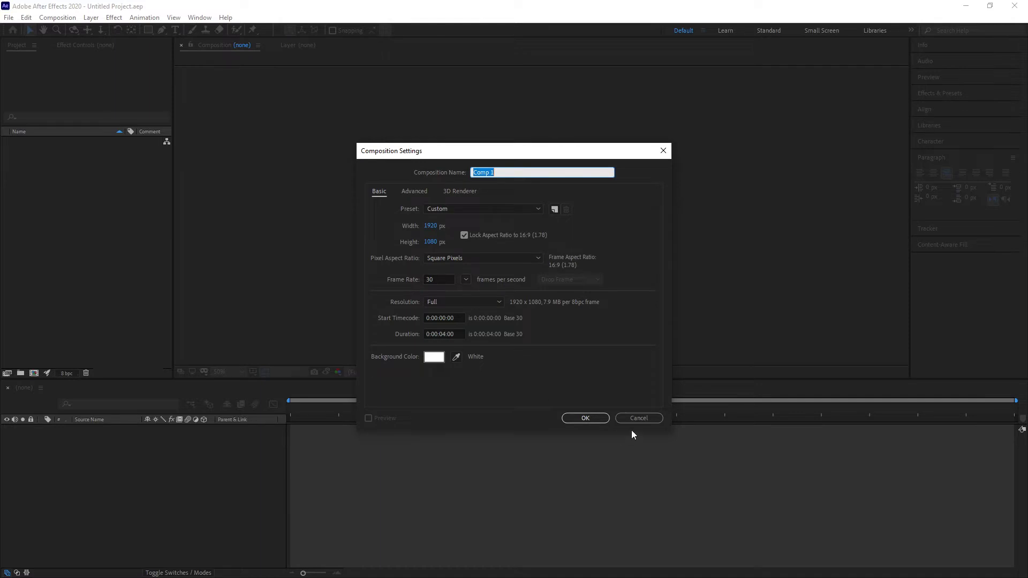
click(598, 417)
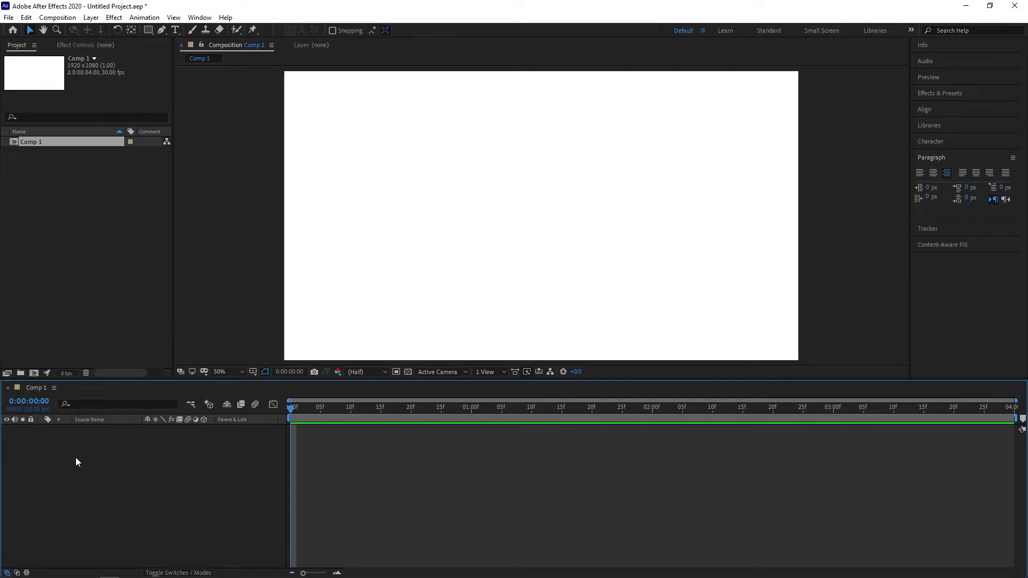
Add a new black solid layer named '3d model' from the timeline
right_click(109, 473)
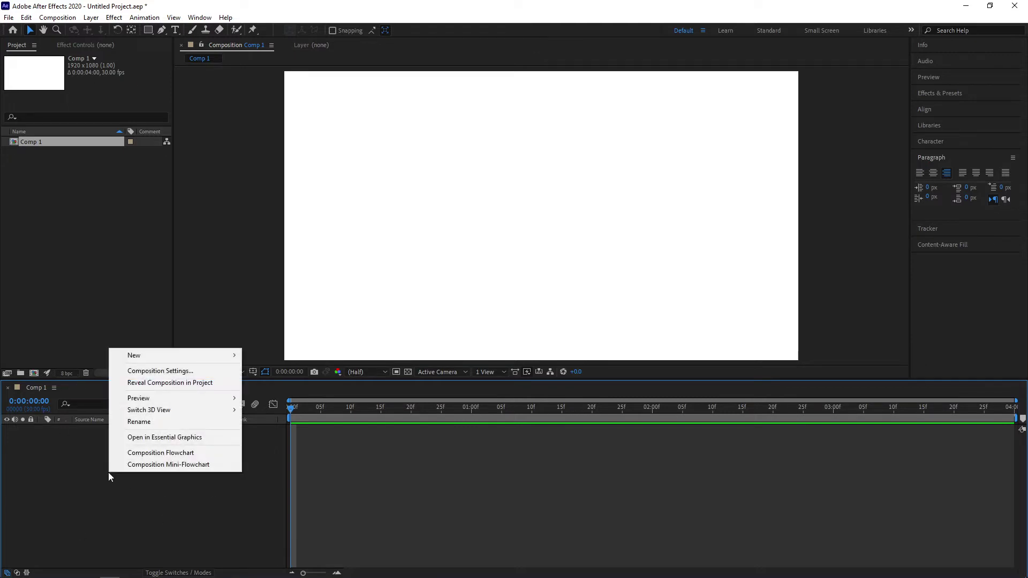
mouse_move(158, 357)
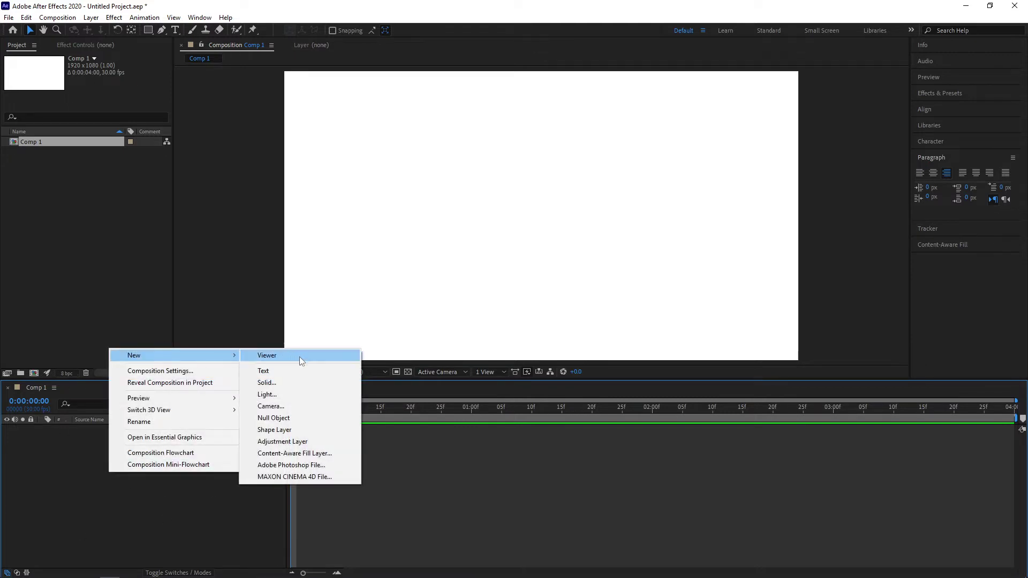
click(266, 383)
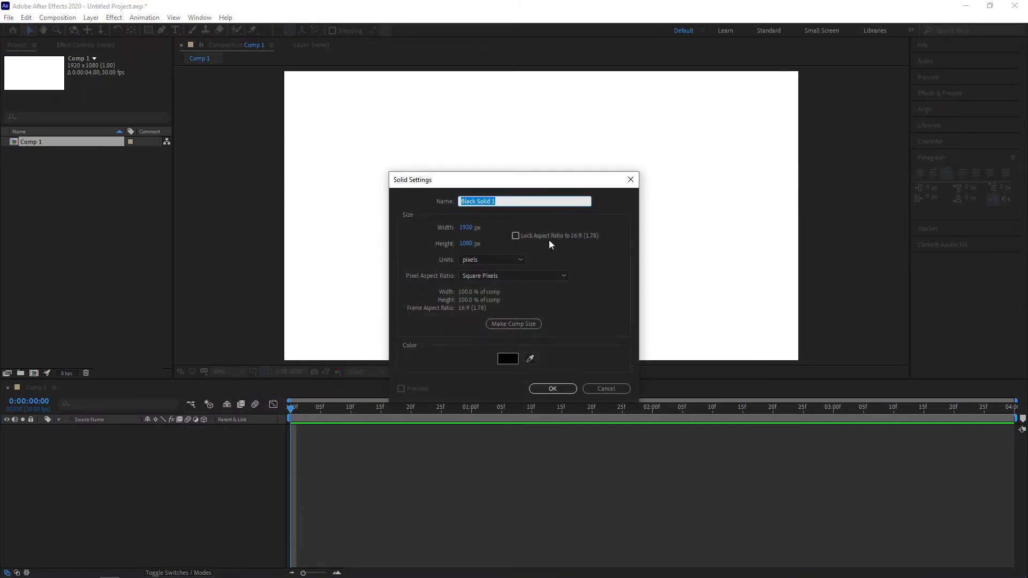
text(3d model)
key(Return)
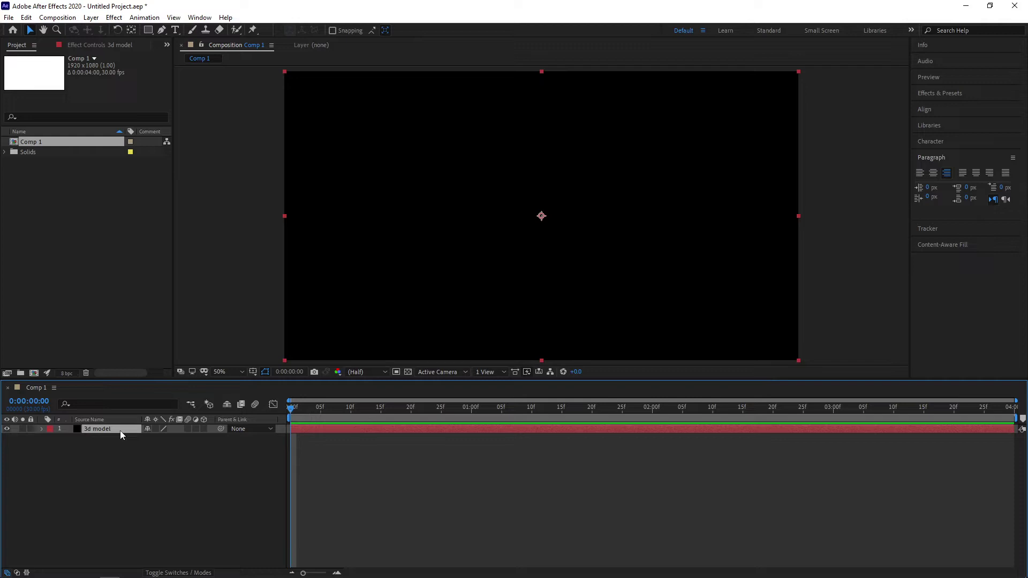
Apply Effect > Video Copilot > Element to the selected 3d model layer
right_click(120, 431)
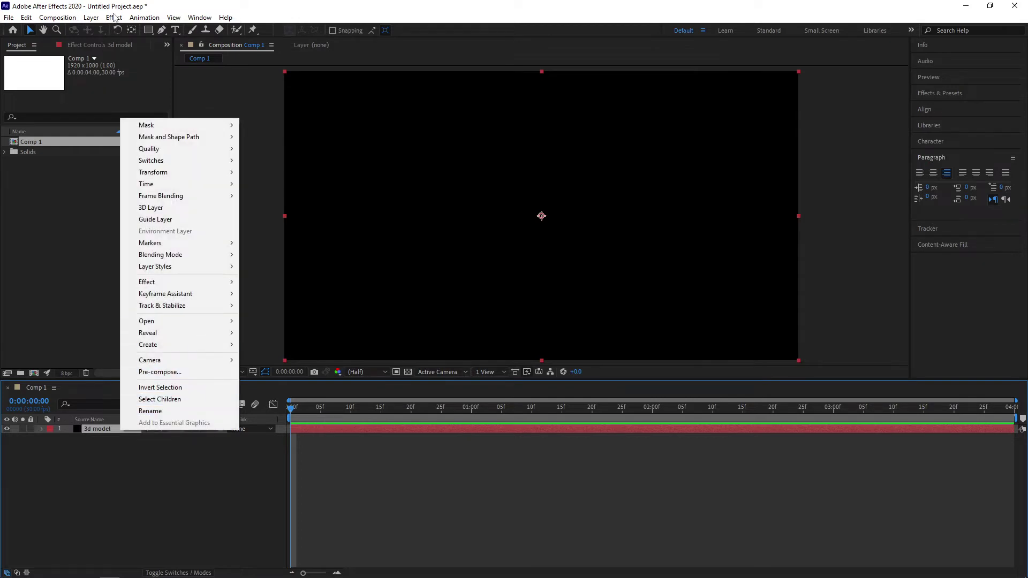
click(114, 19)
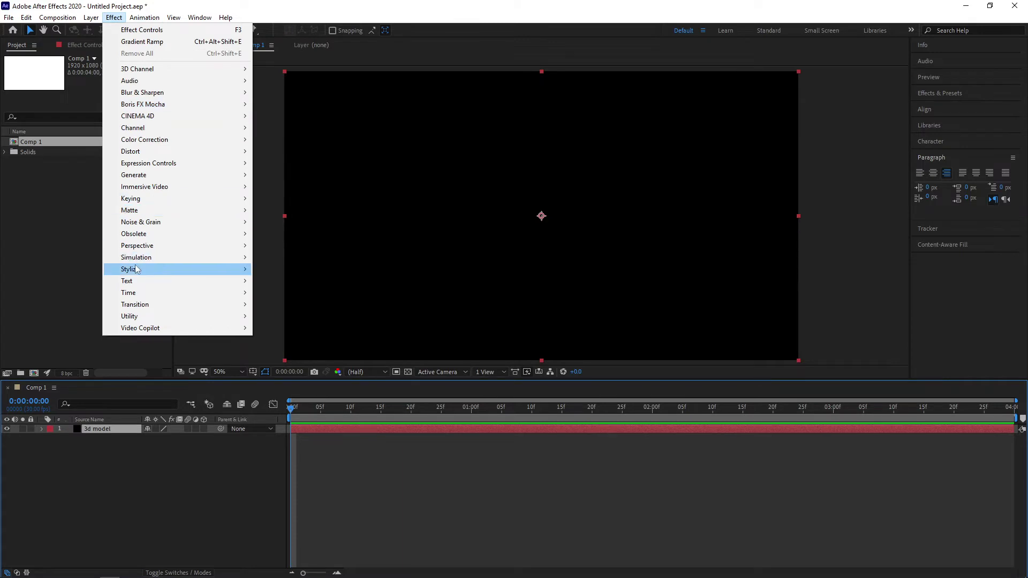
mouse_move(164, 329)
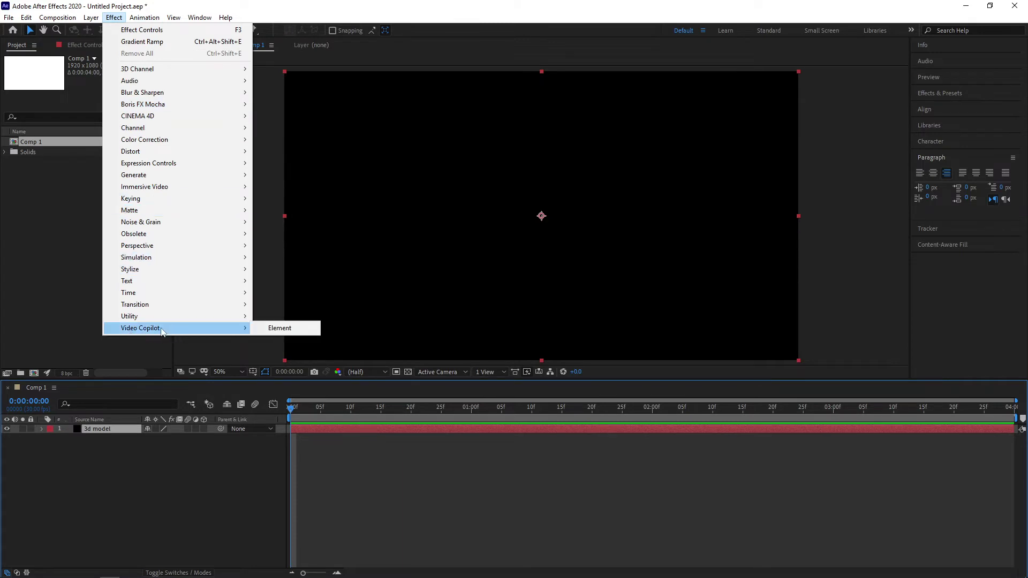
click(286, 331)
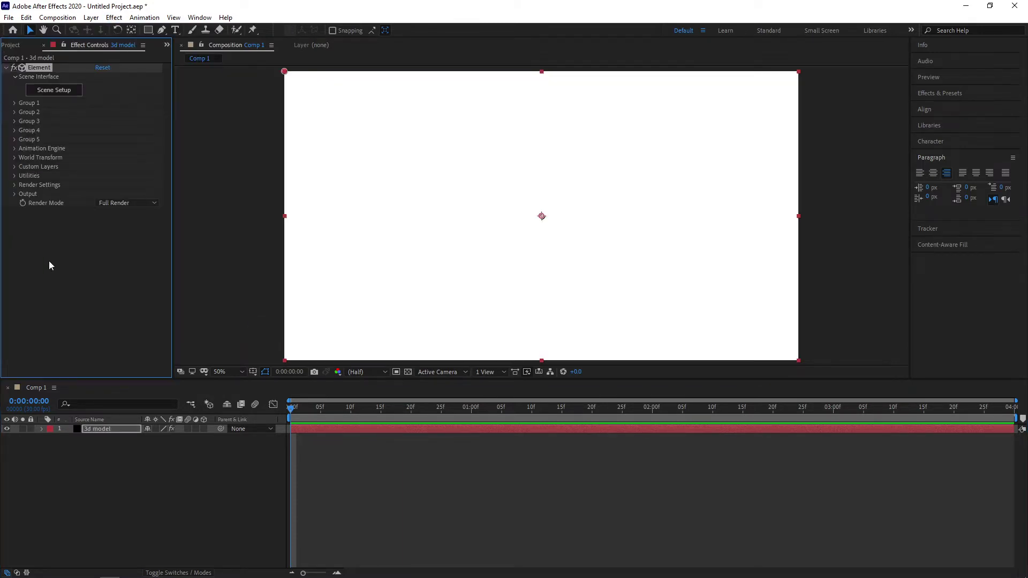
In Element's Scene Setup, import '3d Car' from the Desktop's Af folder
click(53, 91)
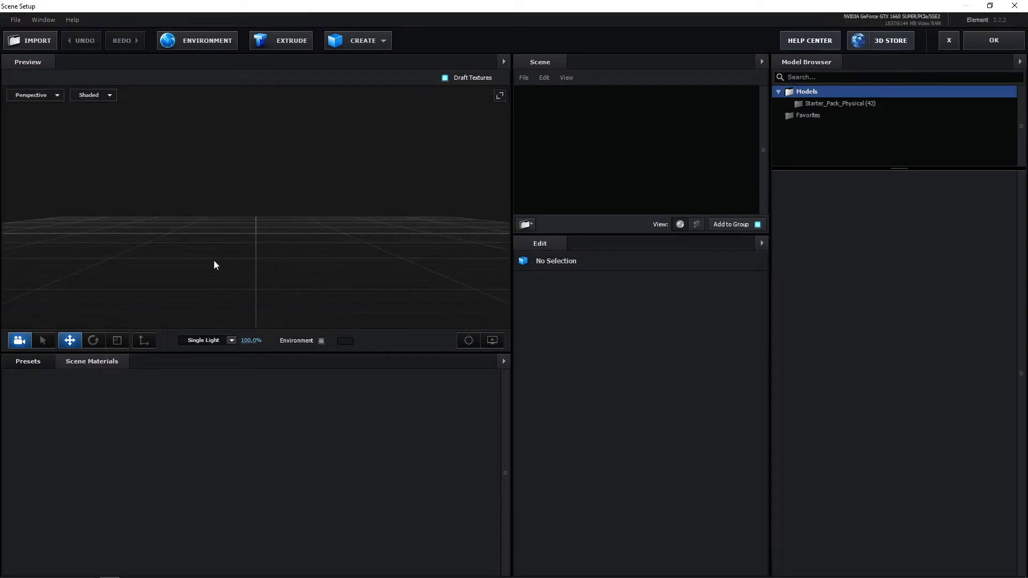
drag(214, 261, 223, 272)
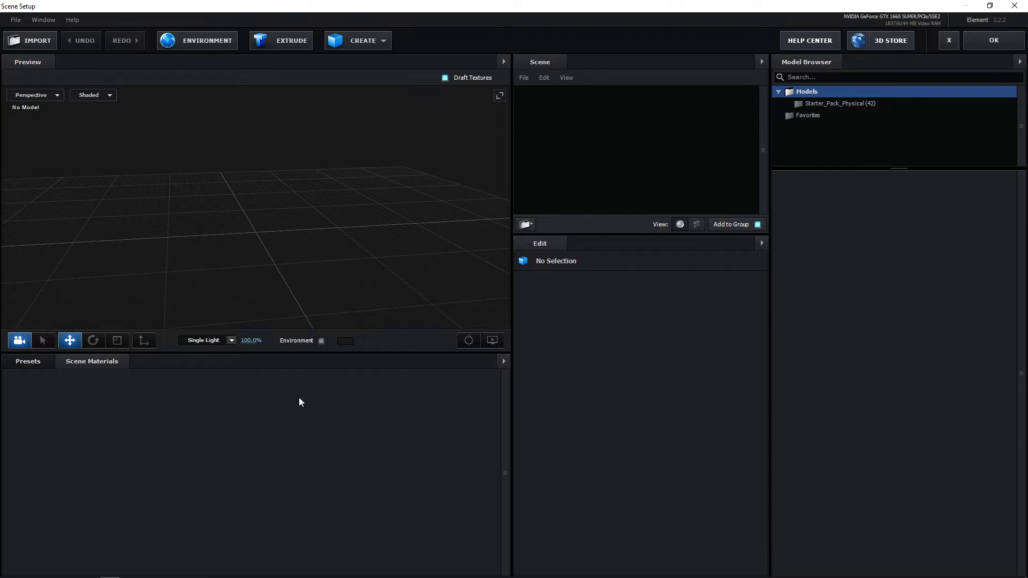
click(23, 41)
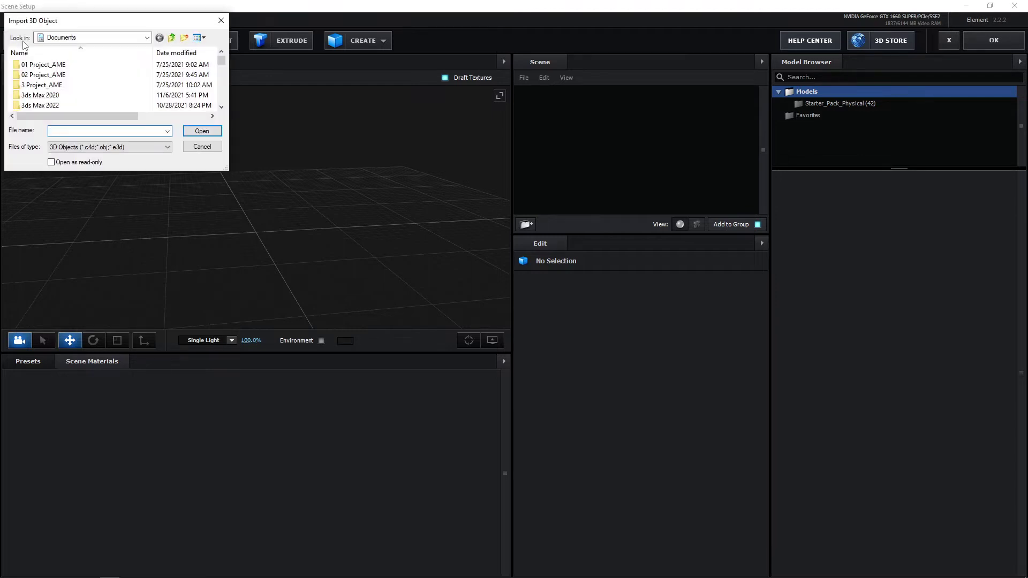
double_click(126, 26)
click(146, 25)
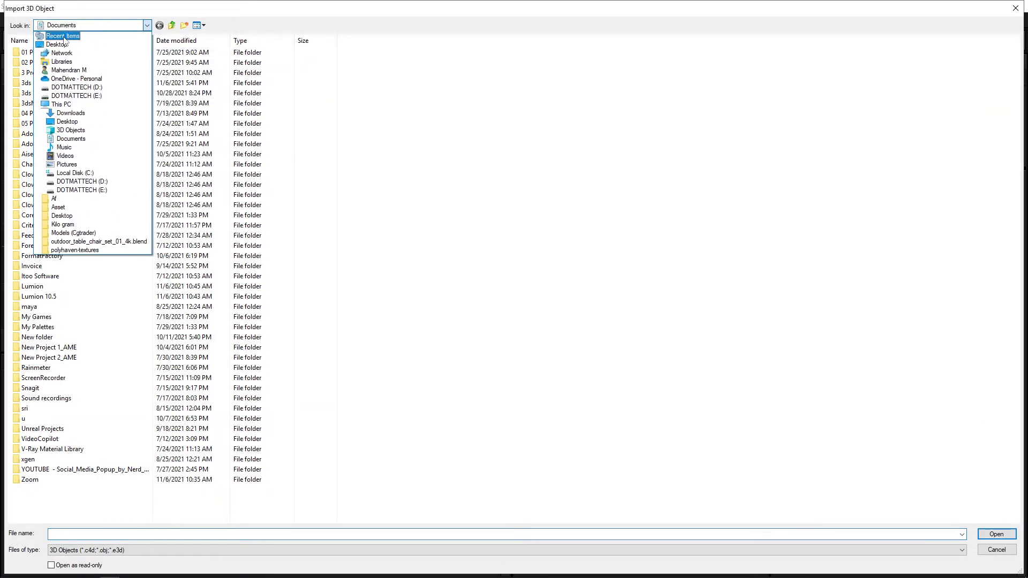
click(65, 47)
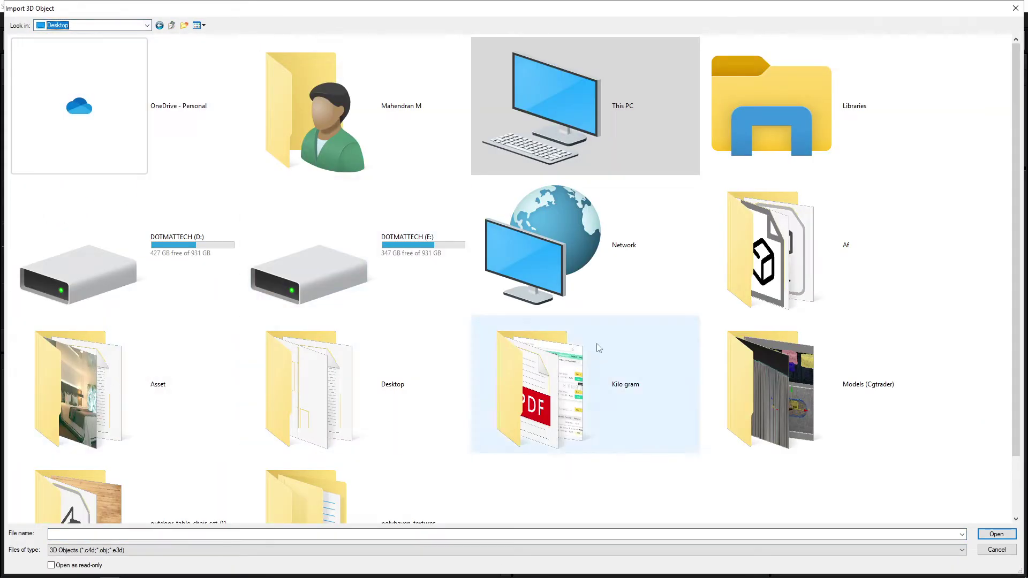
double_click(825, 277)
click(37, 67)
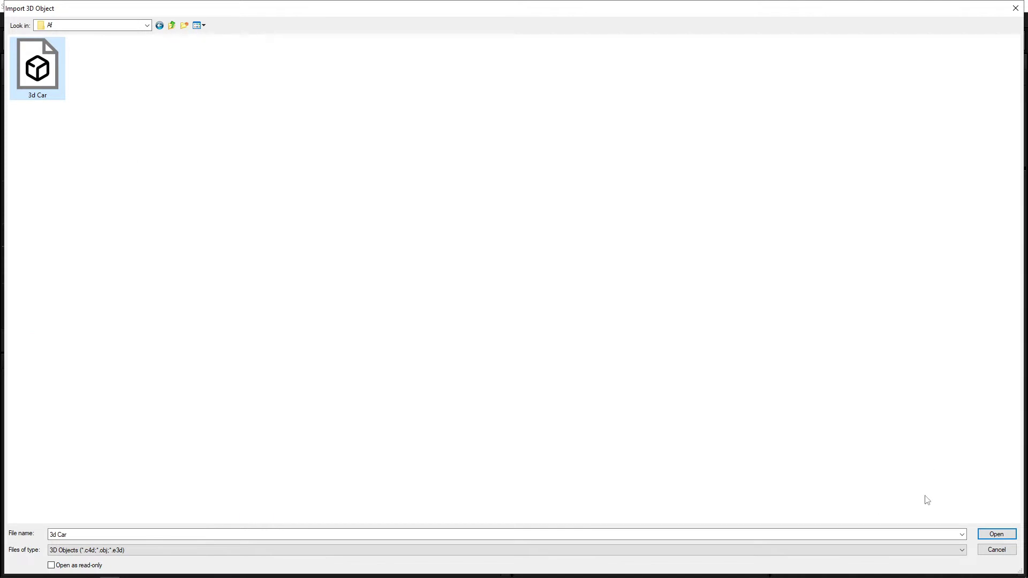
click(997, 535)
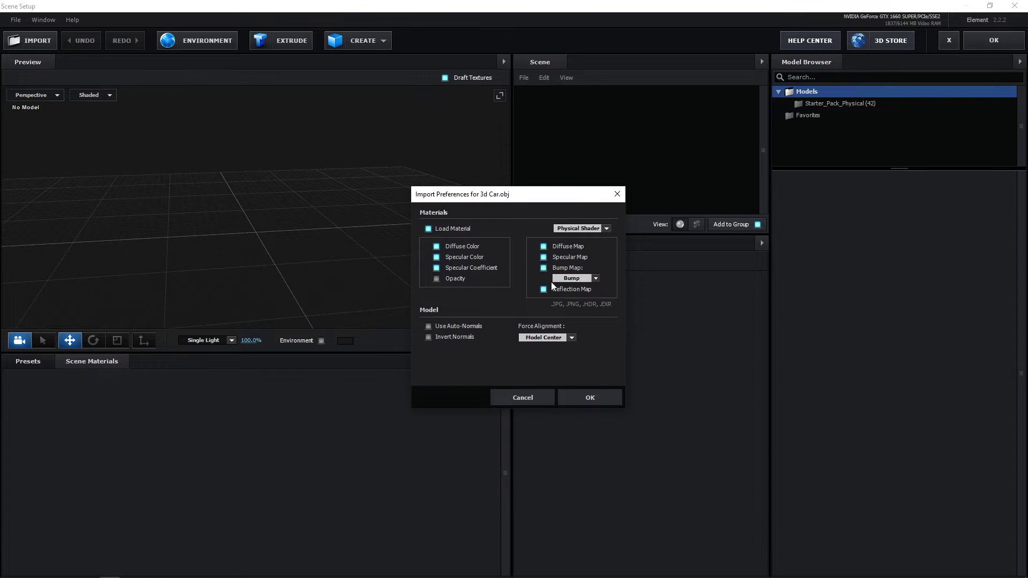
Accept the import preferences, then orbit and zoom the preview to inspect the car
click(583, 398)
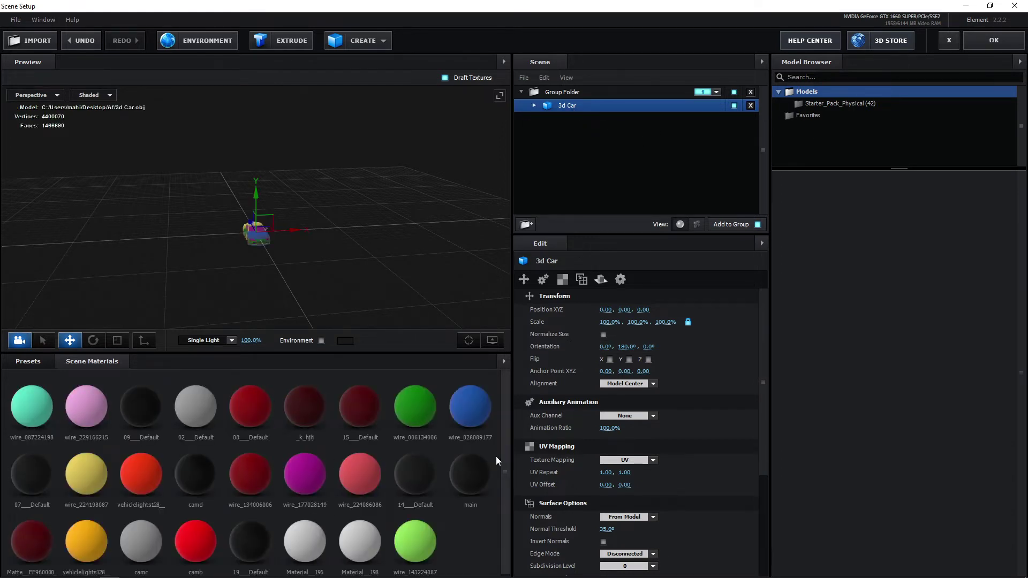
mouse_move(332, 279)
mouse_down()
mouse_move(220, 276)
mouse_move(255, 284)
mouse_up()
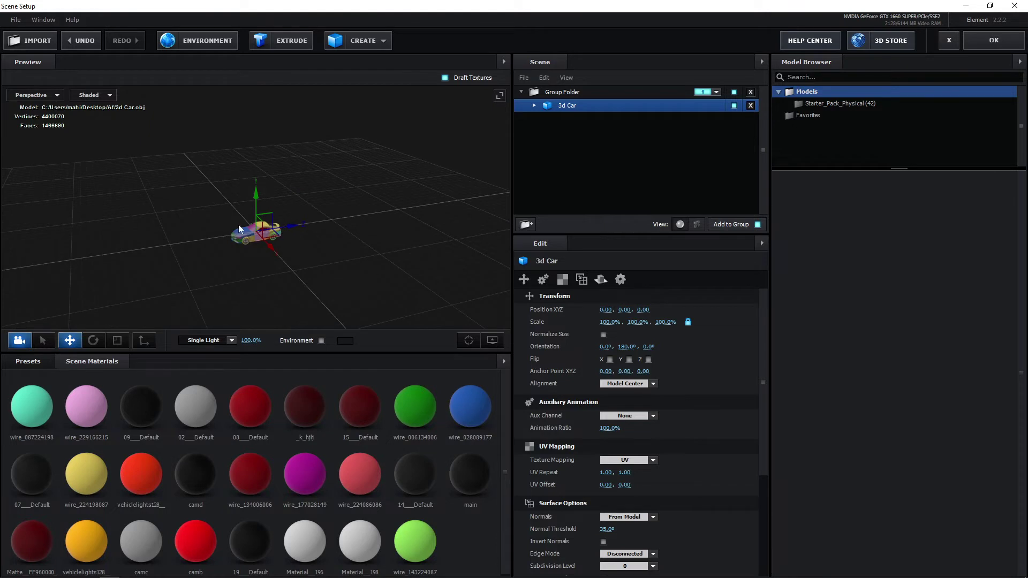
scroll(255, 244, up, 5)
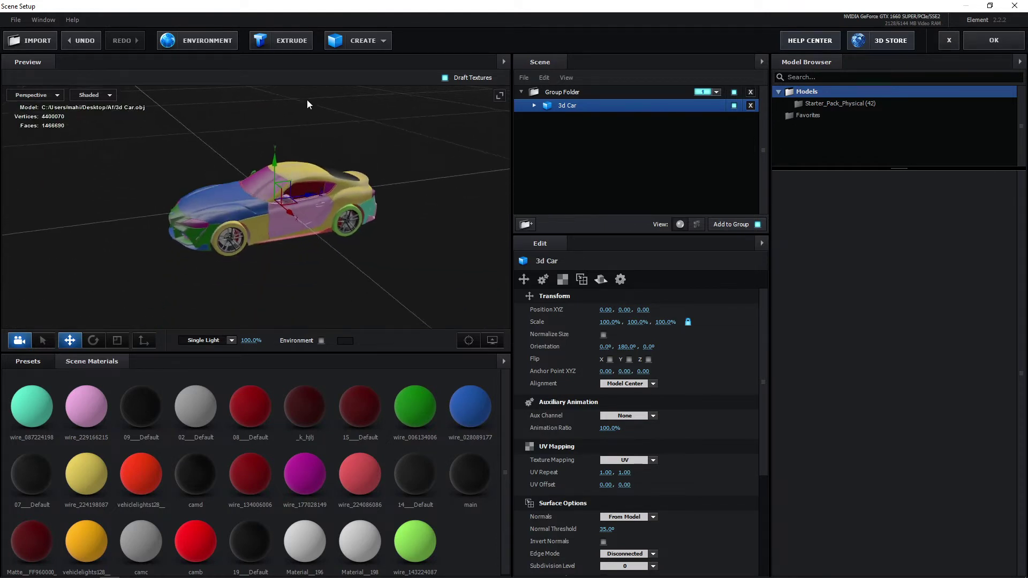
drag(307, 100, 249, 144)
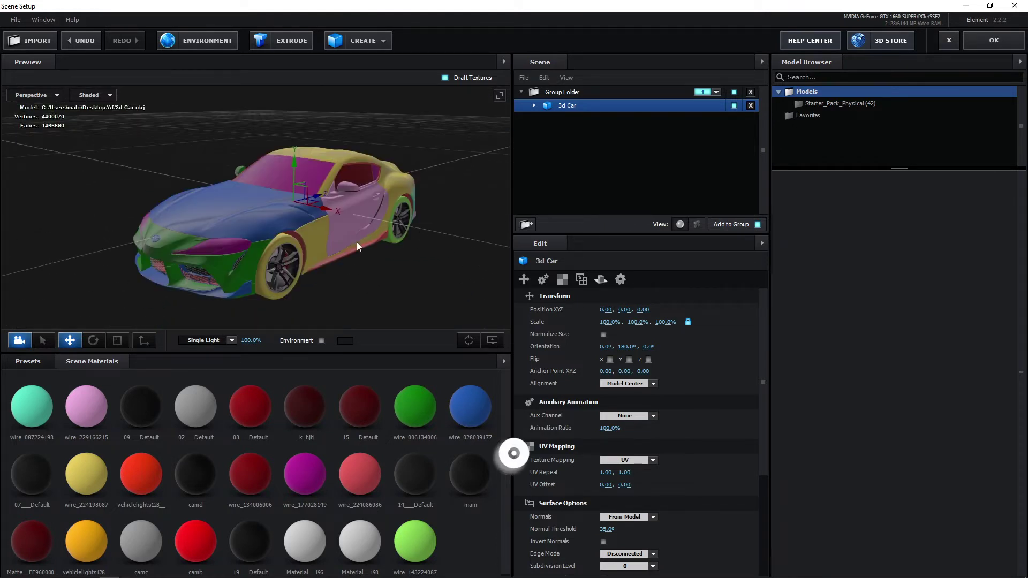
scroll(326, 263, up, 3)
drag(325, 268, 326, 279)
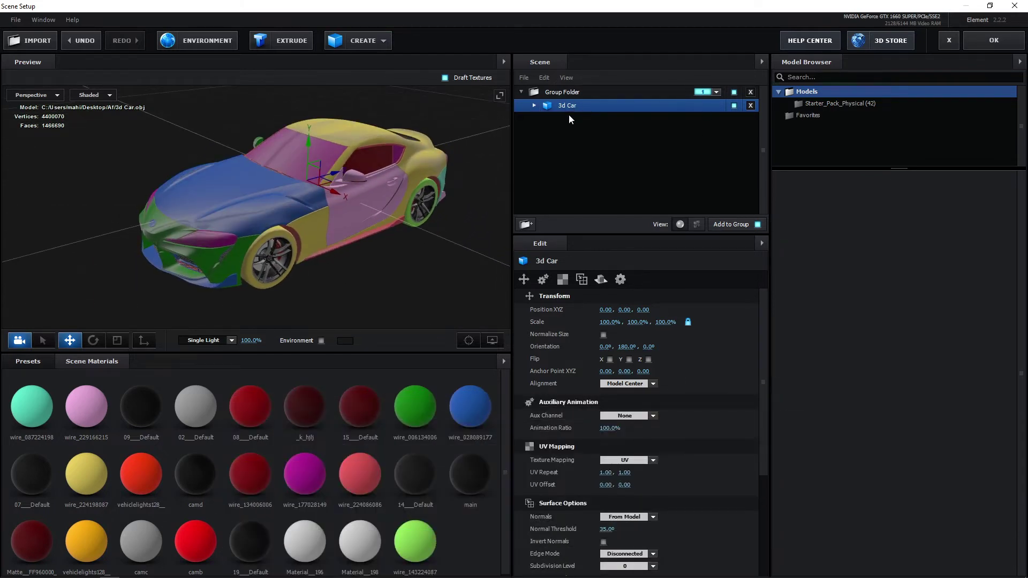
Expand the 3d Car entry to list its materials, e.g. wire_087224198 and wire_229166215
click(534, 106)
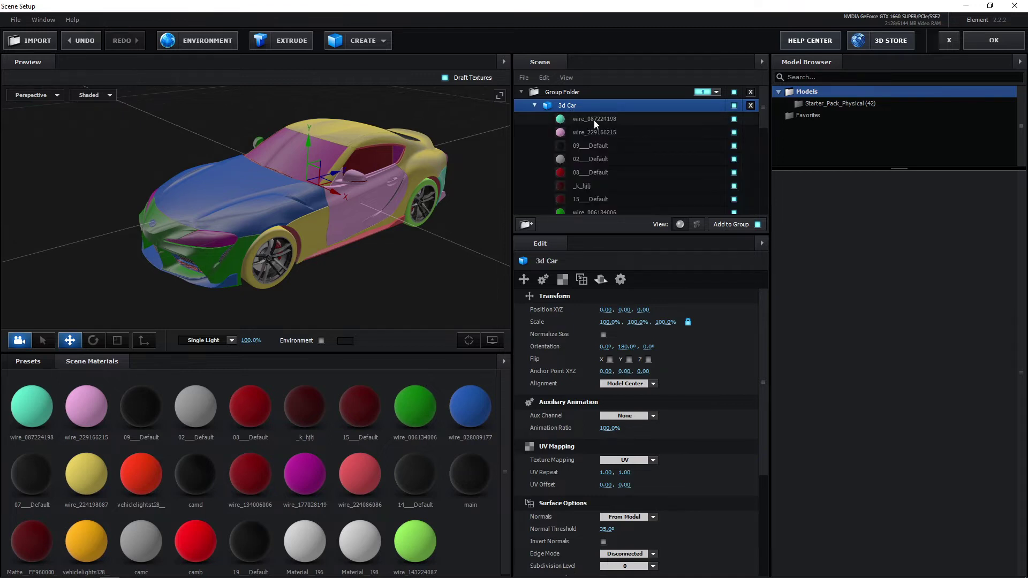
scroll(593, 171, down, 2)
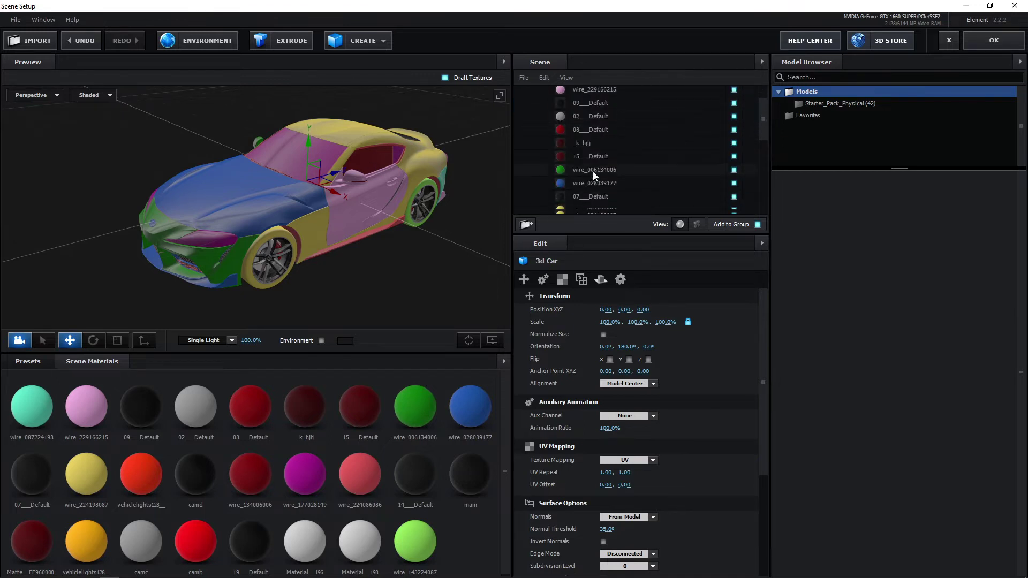
scroll(591, 178, up, 2)
scroll(615, 111, up, 1)
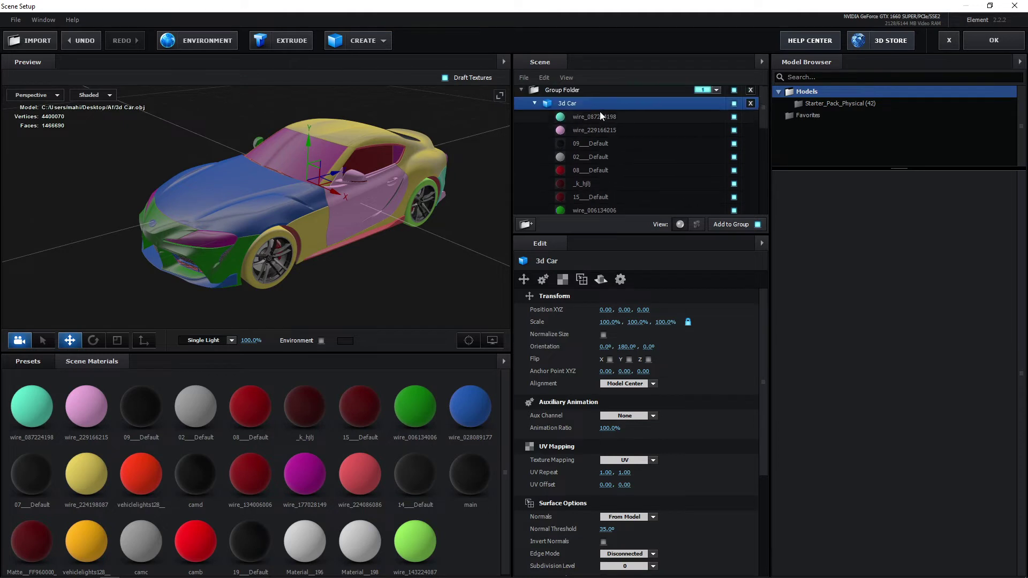
click(591, 120)
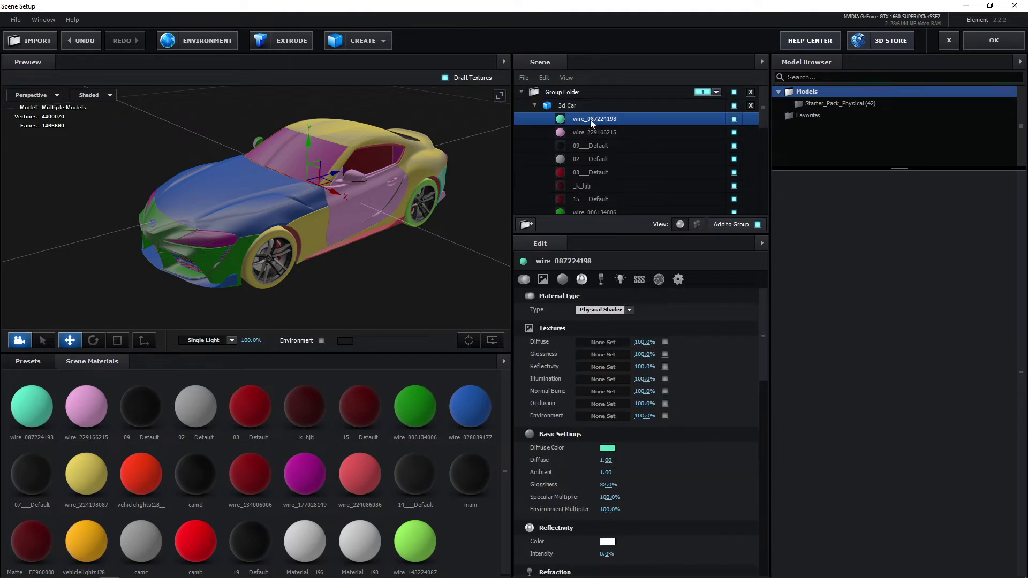
click(591, 131)
Toggle the car's visibility, select its Group Folder on layer 1, and undo a trial raise
click(734, 106)
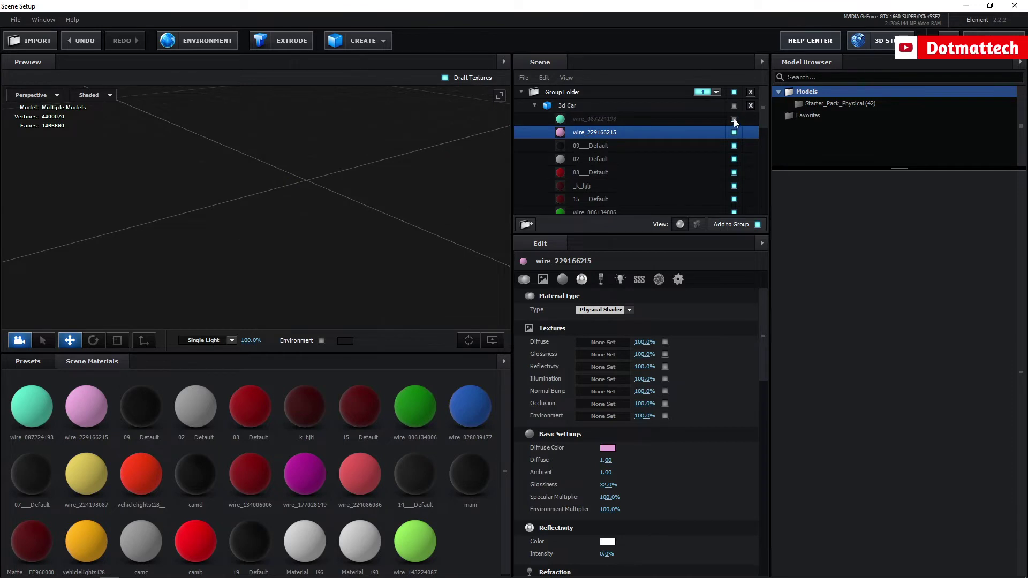
click(723, 106)
click(734, 106)
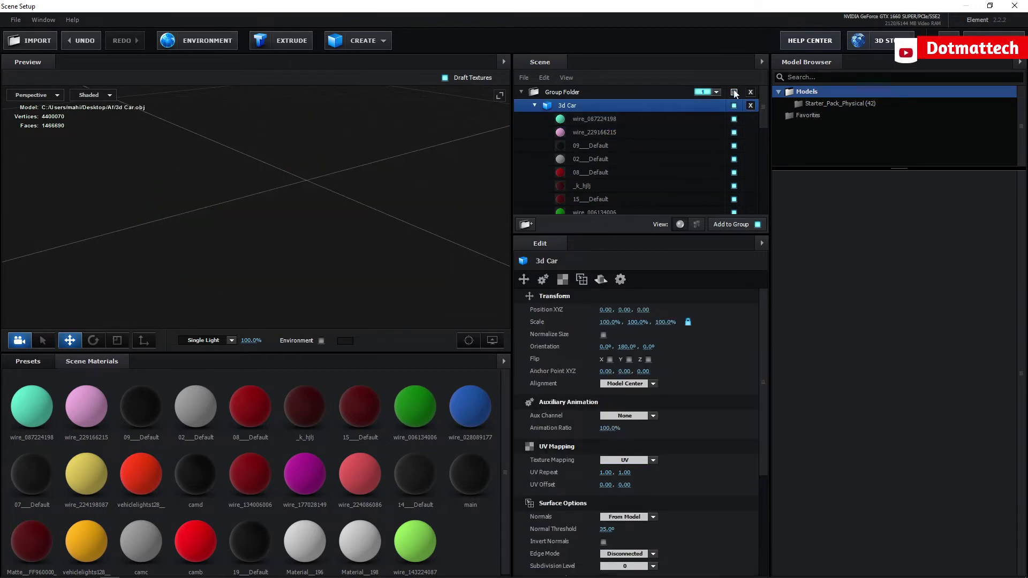
click(734, 92)
click(734, 92)
click(716, 93)
click(719, 92)
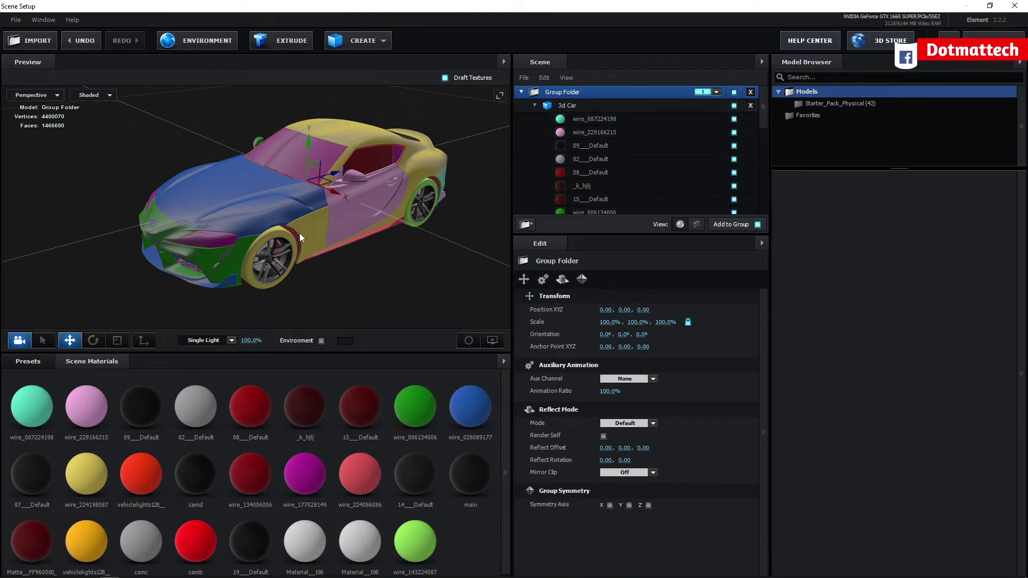
drag(307, 152, 321, 125)
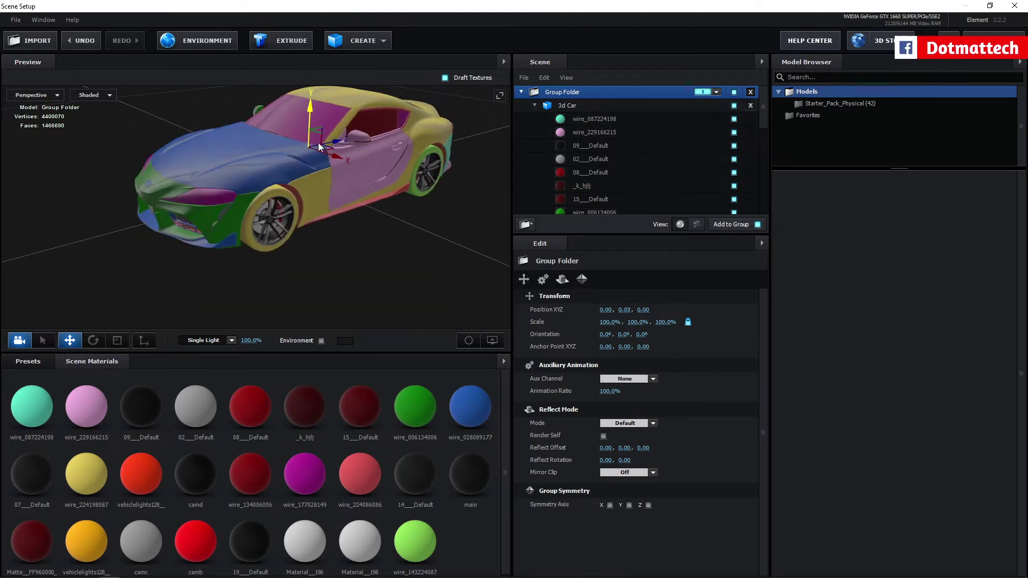
key(ctrl+z)
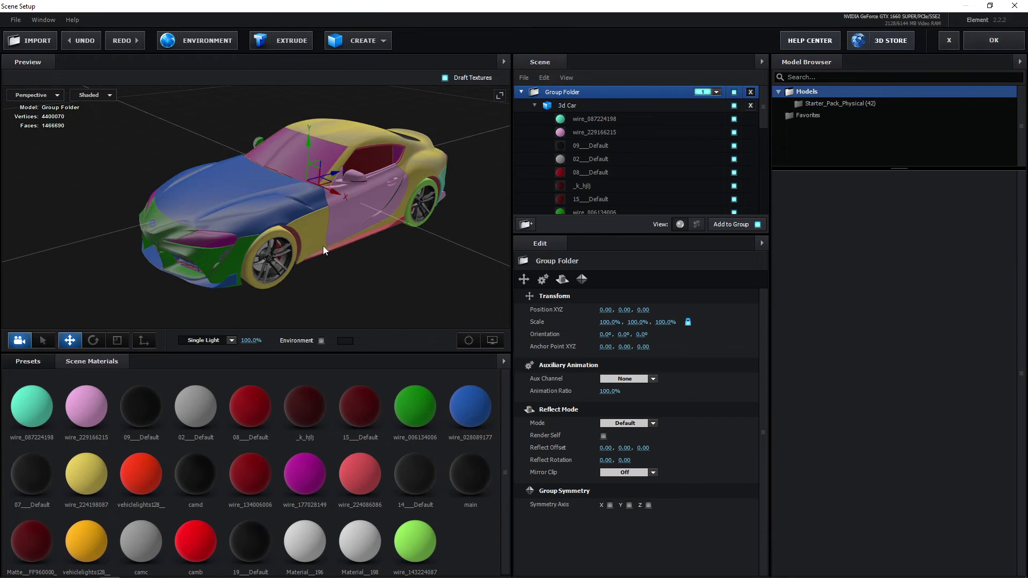
Set the wire_028089177 material's diffuse colour to pure red (FF0000)
click(469, 418)
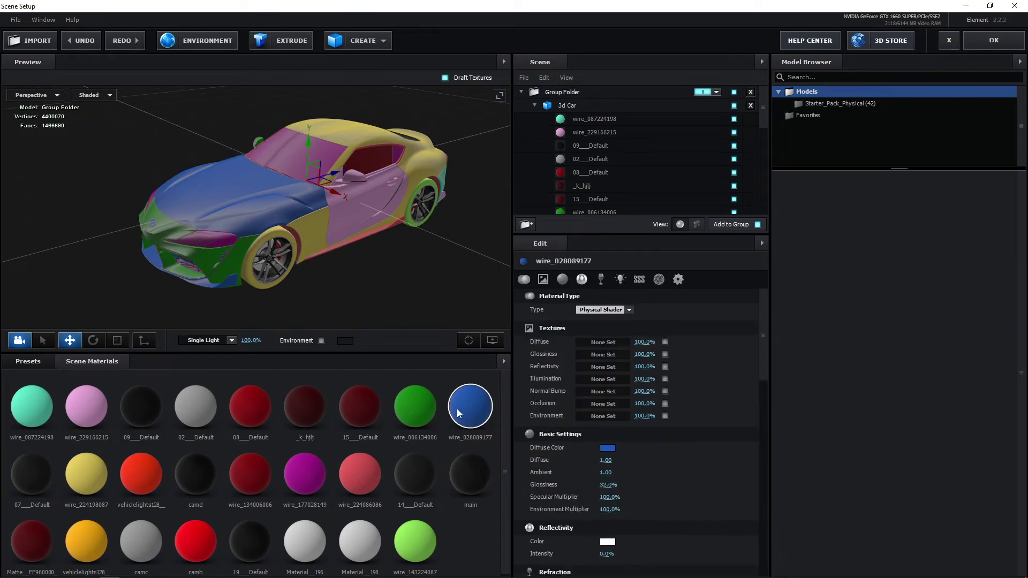
click(608, 449)
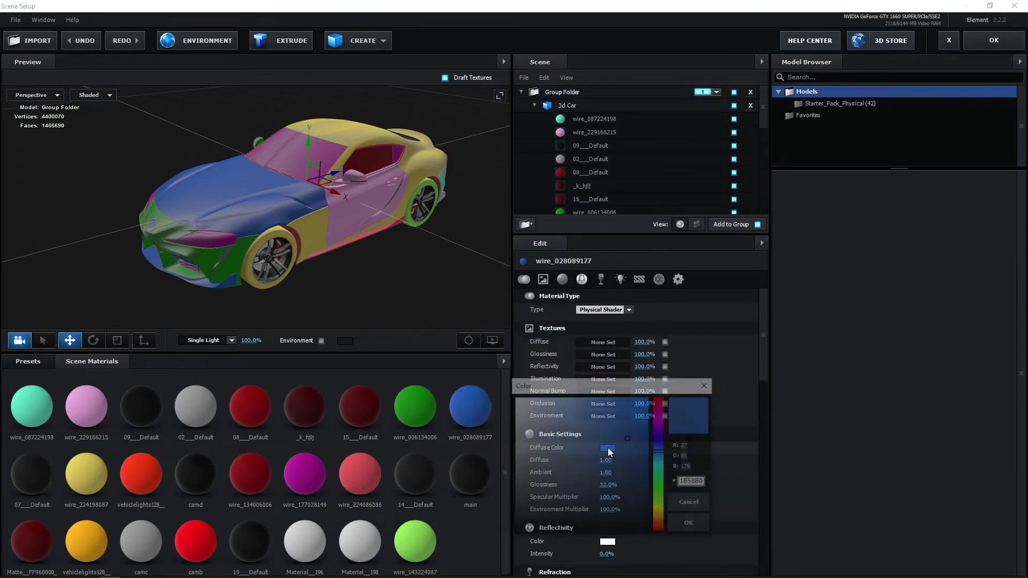
mouse_move(587, 480)
mouse_down()
mouse_move(510, 463)
mouse_move(684, 382)
mouse_up()
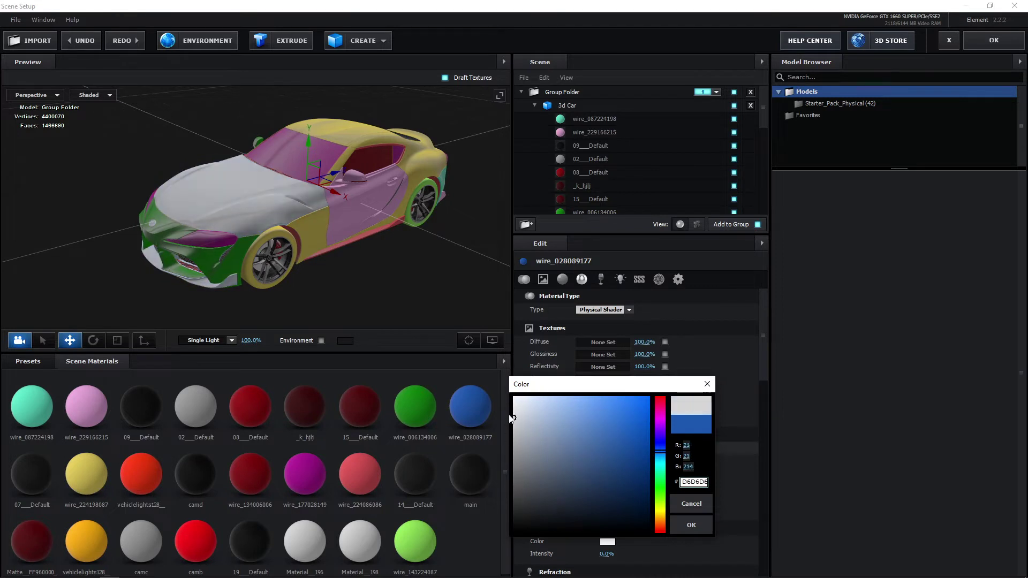
drag(664, 418, 647, 326)
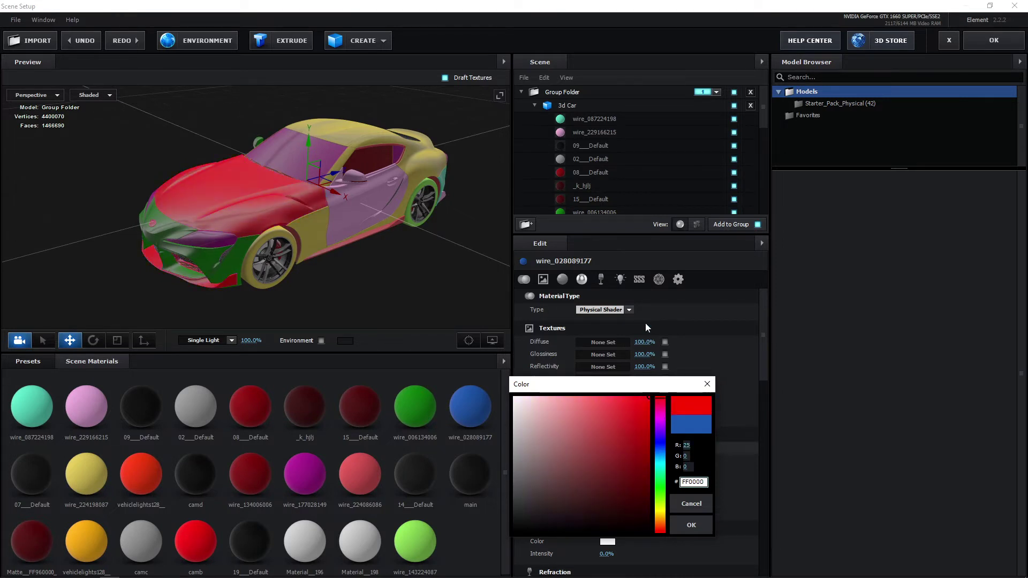
click(697, 525)
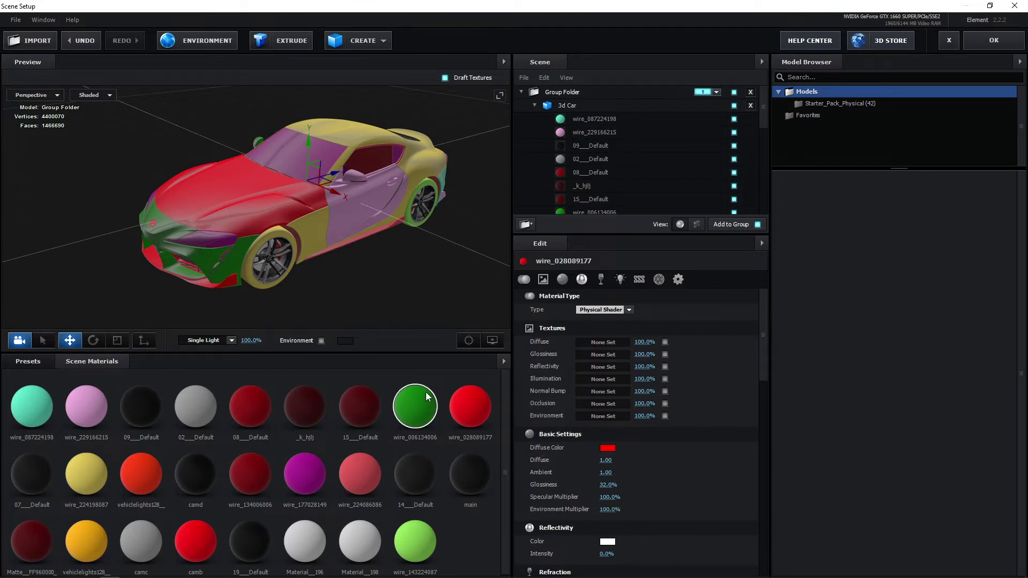
Drag the red material onto the 3d Car so every part uses it
click(579, 107)
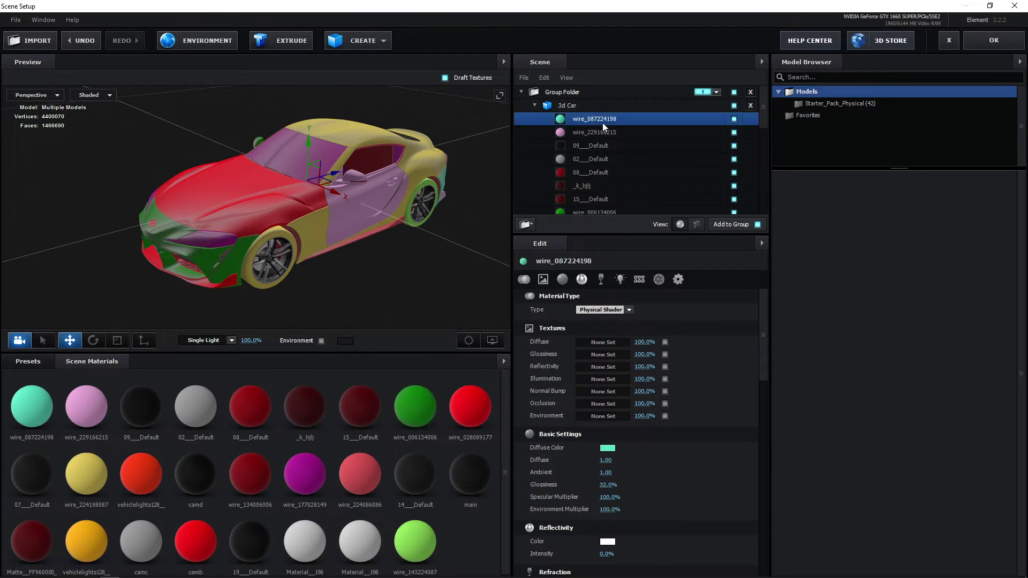
click(579, 108)
drag(471, 407, 582, 109)
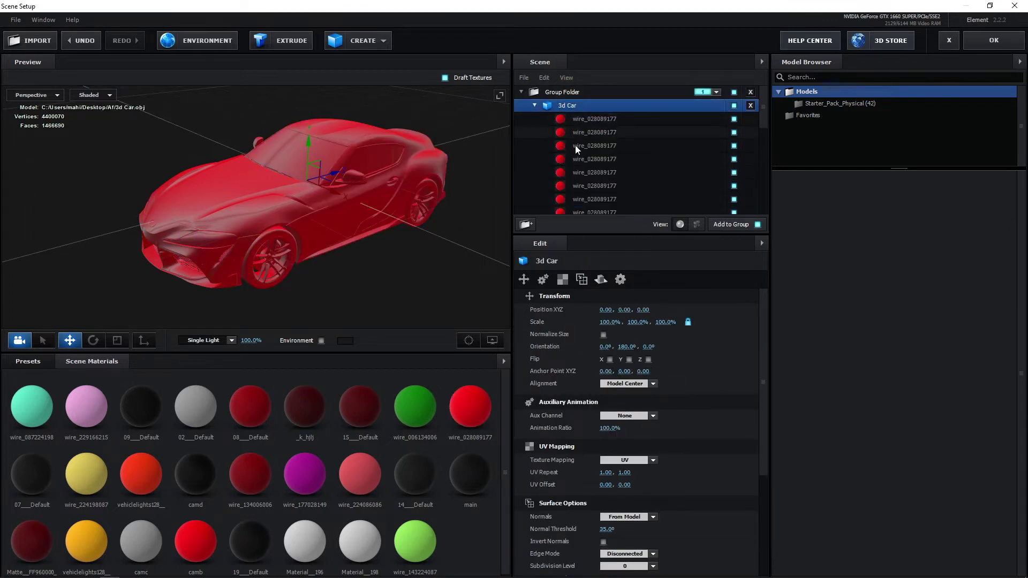
Remove unused materials so only red wire_028089177 remains, then check the car's parts
click(504, 361)
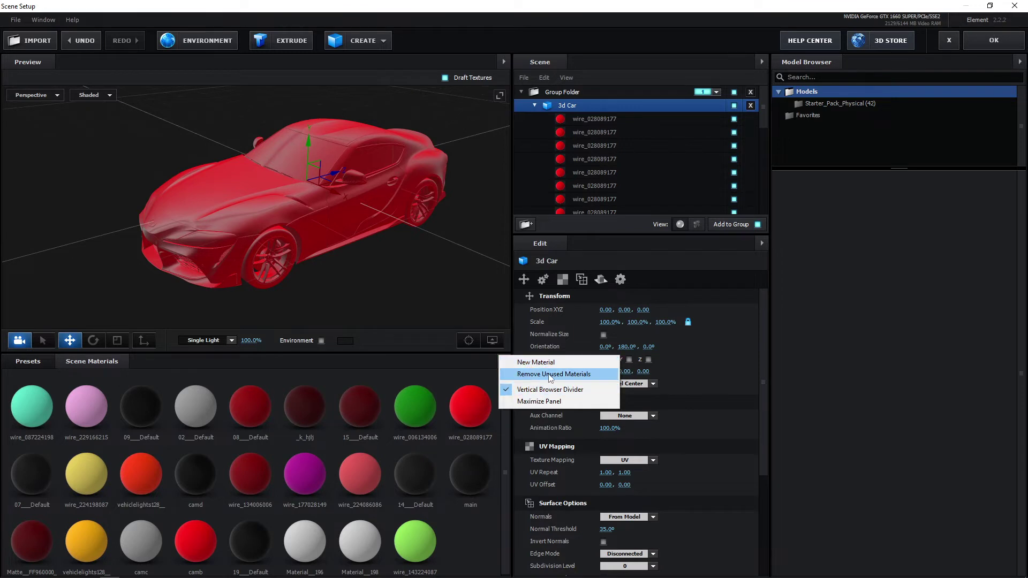
click(567, 375)
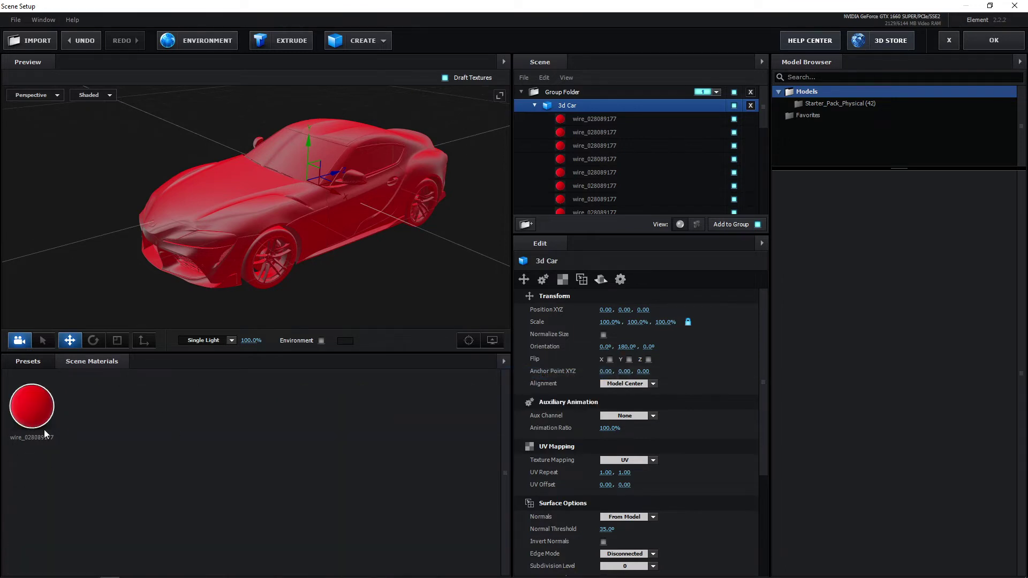
mouse_move(233, 223)
scroll(284, 245, up, 3)
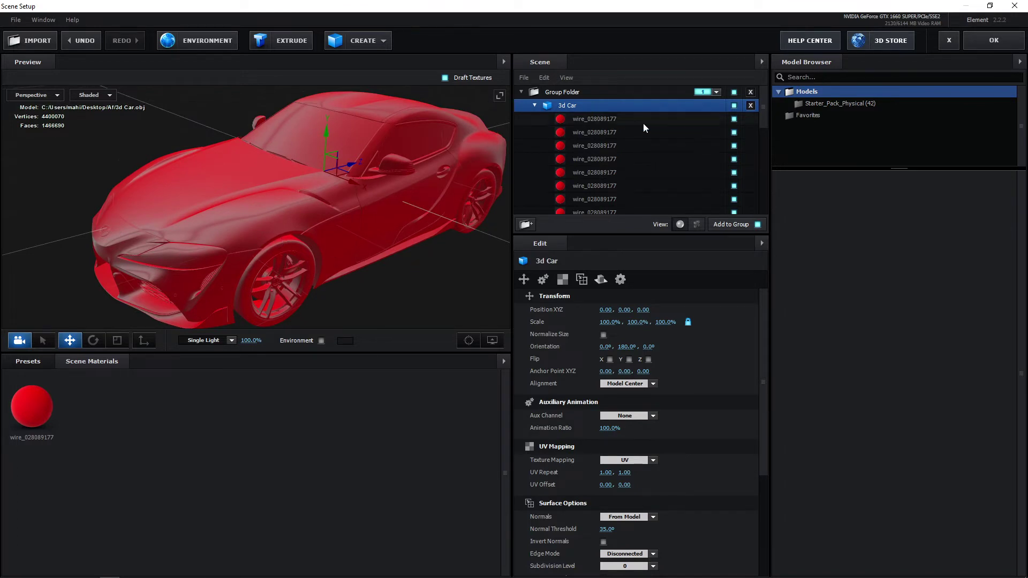
scroll(737, 189, down, 5)
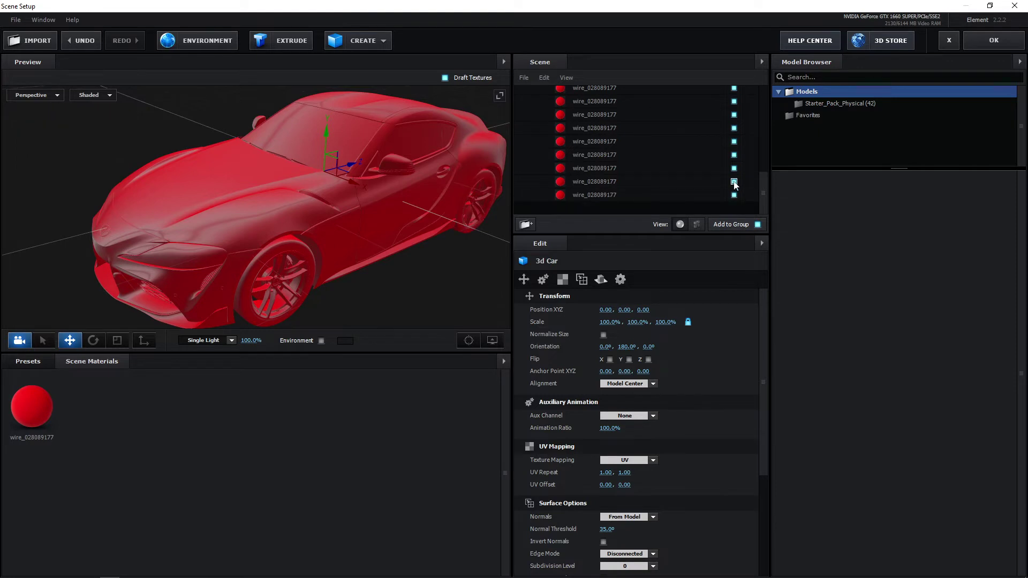
click(704, 170)
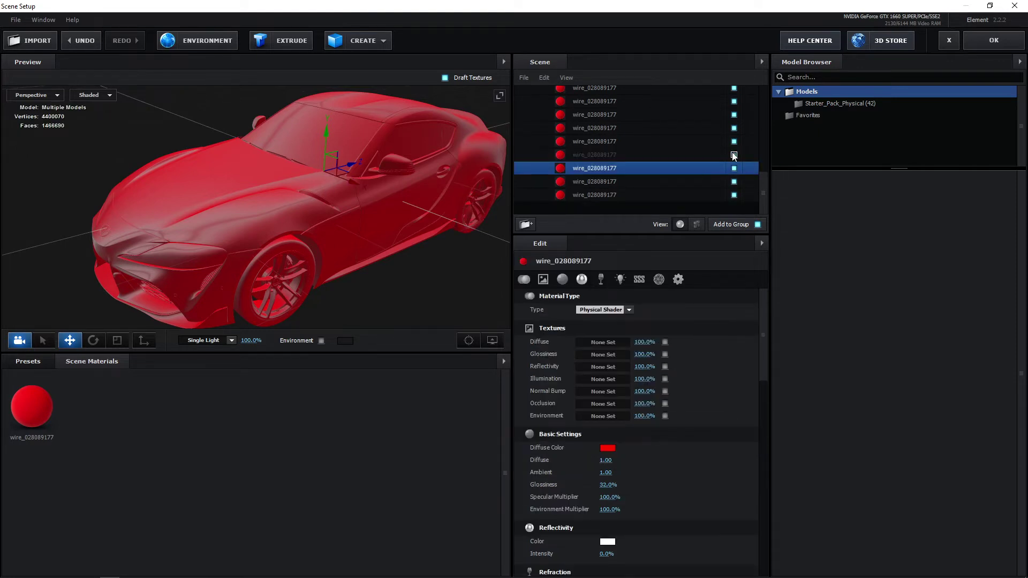
click(601, 196)
Create a new Default material and apply it to the car's wheel part
right_click(213, 393)
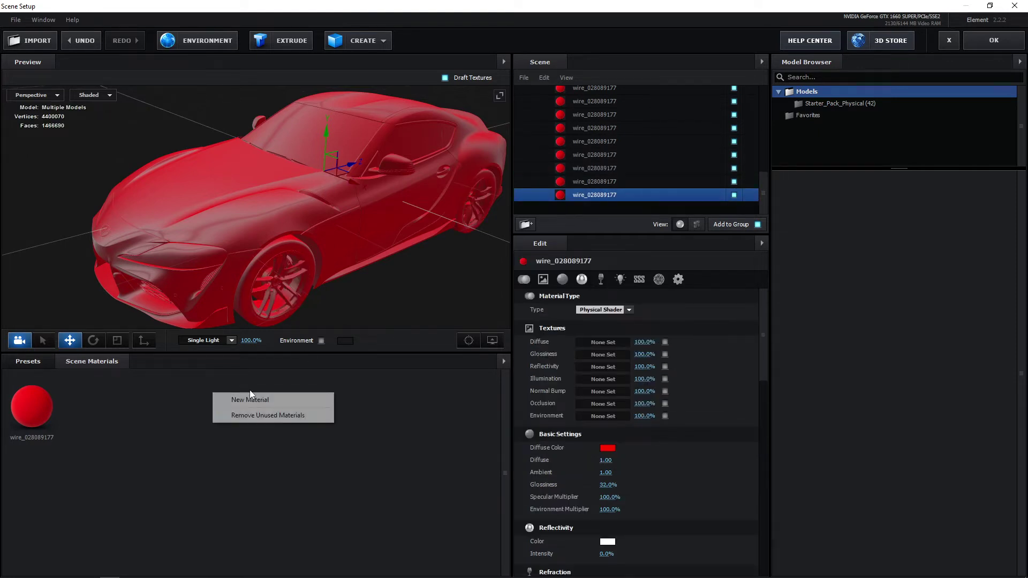
click(302, 399)
drag(94, 403, 613, 195)
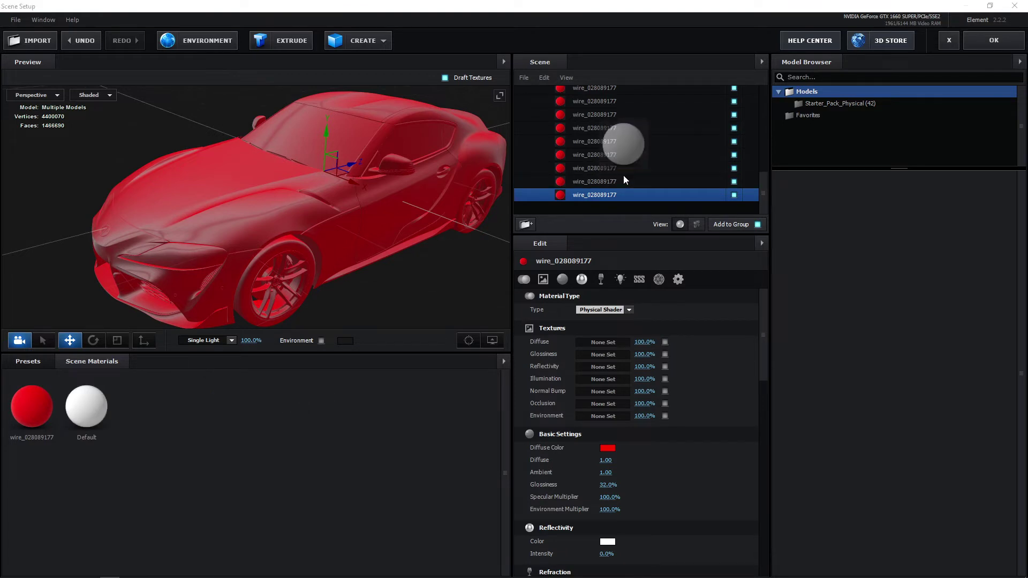
mouse_move(450, 233)
mouse_down()
mouse_move(324, 259)
mouse_move(452, 249)
mouse_move(317, 218)
mouse_up()
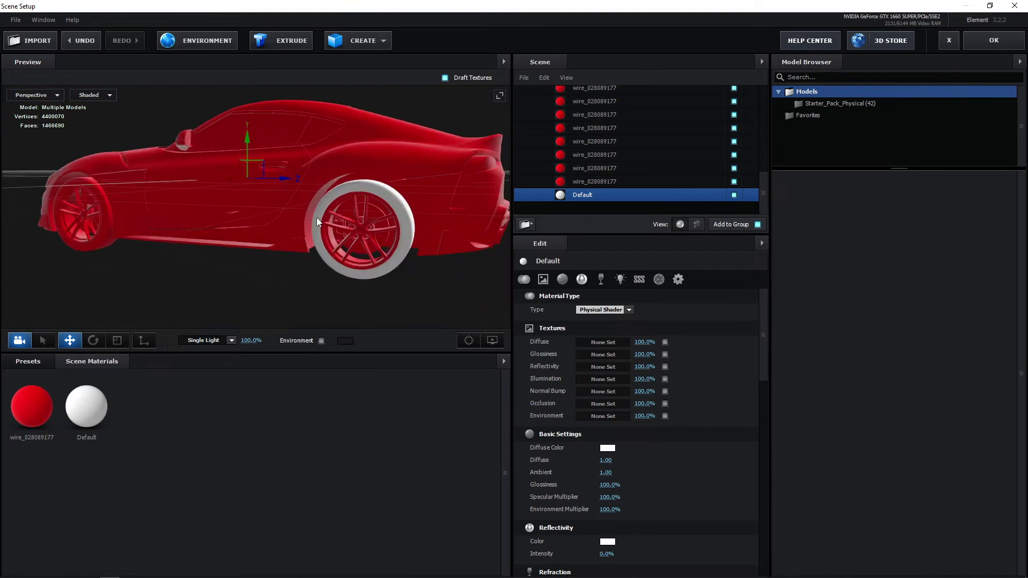
click(87, 406)
Set the Default material's diffuse colour to near-black 060606
click(607, 448)
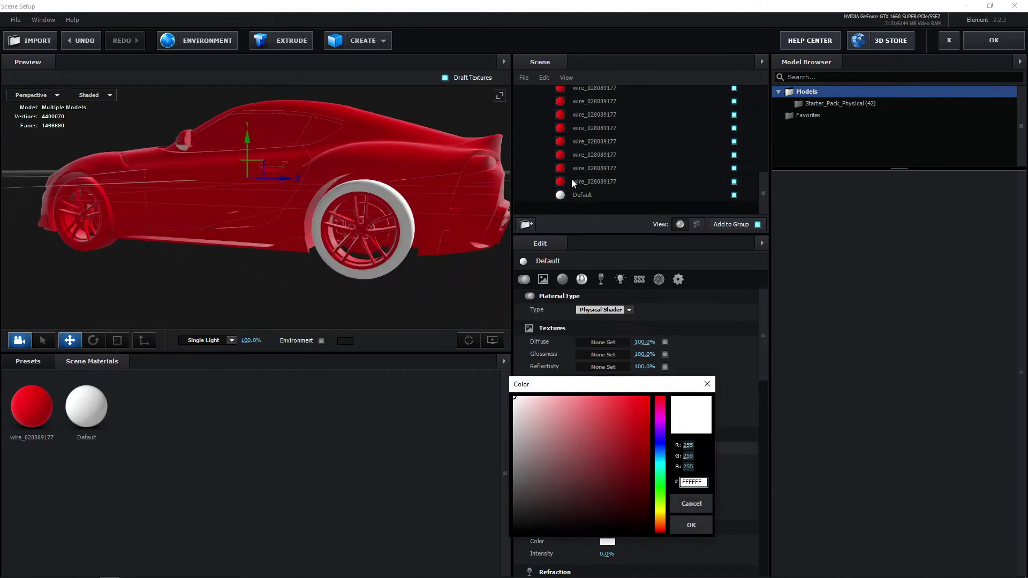
drag(541, 490, 489, 529)
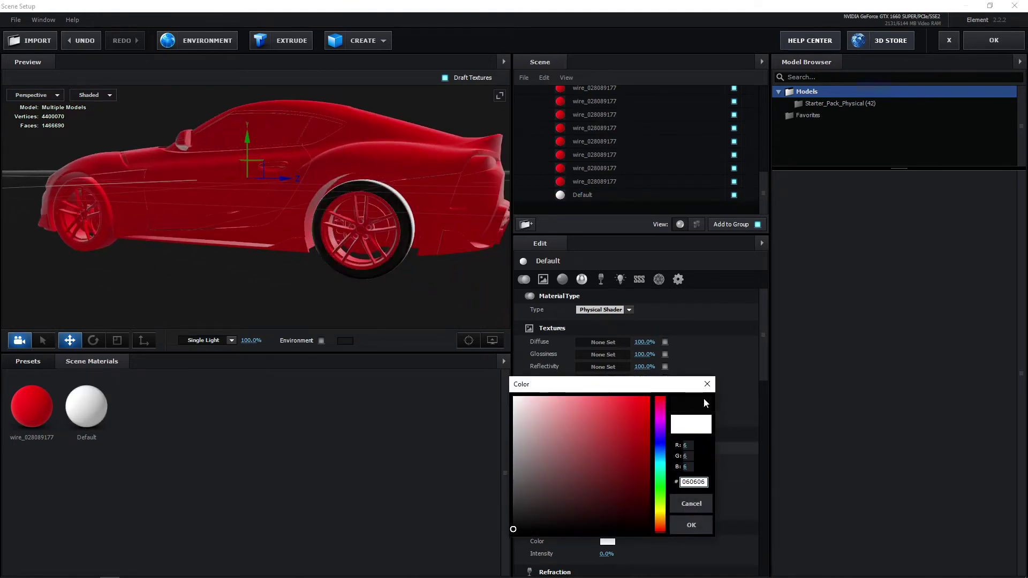
click(691, 525)
Undo and redo the black material assignment, then inspect the car's parts from several angles
mouse_move(299, 300)
mouse_down()
mouse_move(402, 229)
mouse_move(291, 278)
mouse_up()
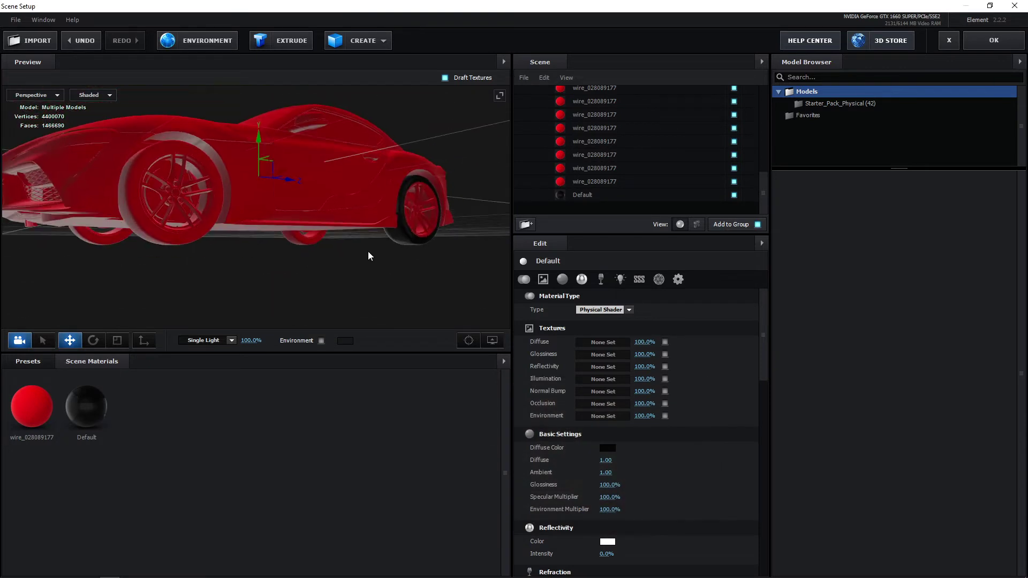
key(ctrl+z)
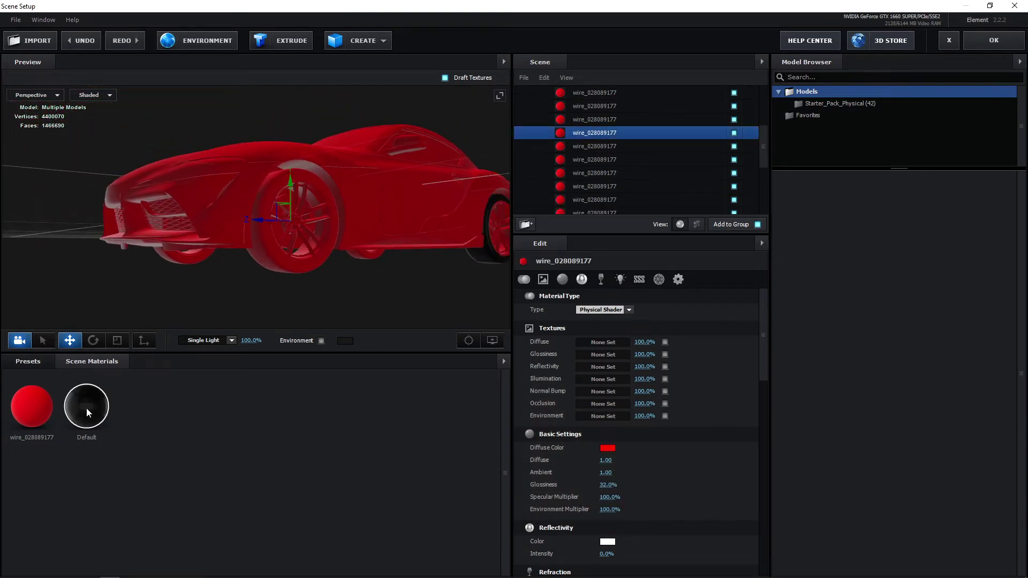
key(ctrl+y)
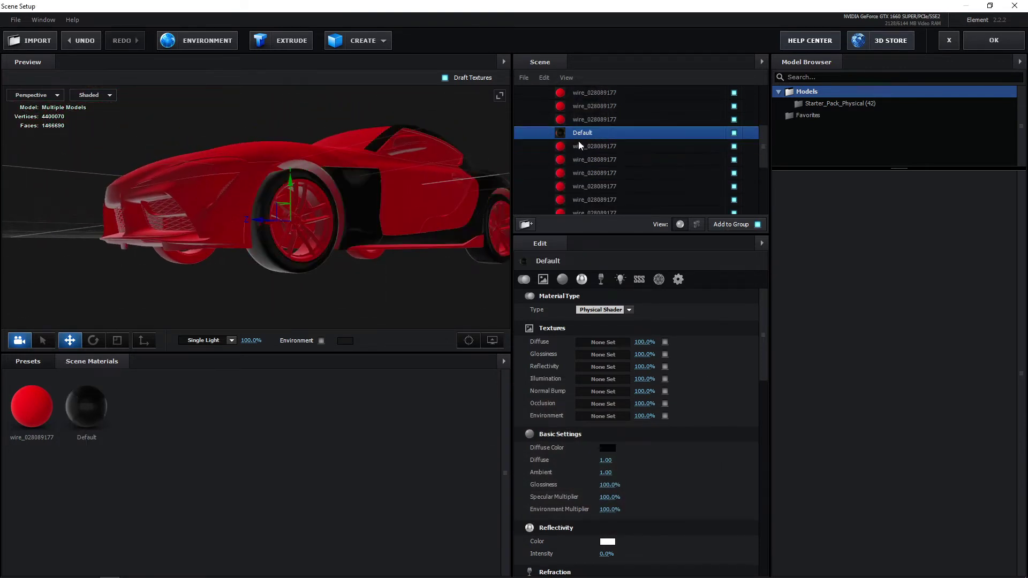
drag(377, 190, 272, 254)
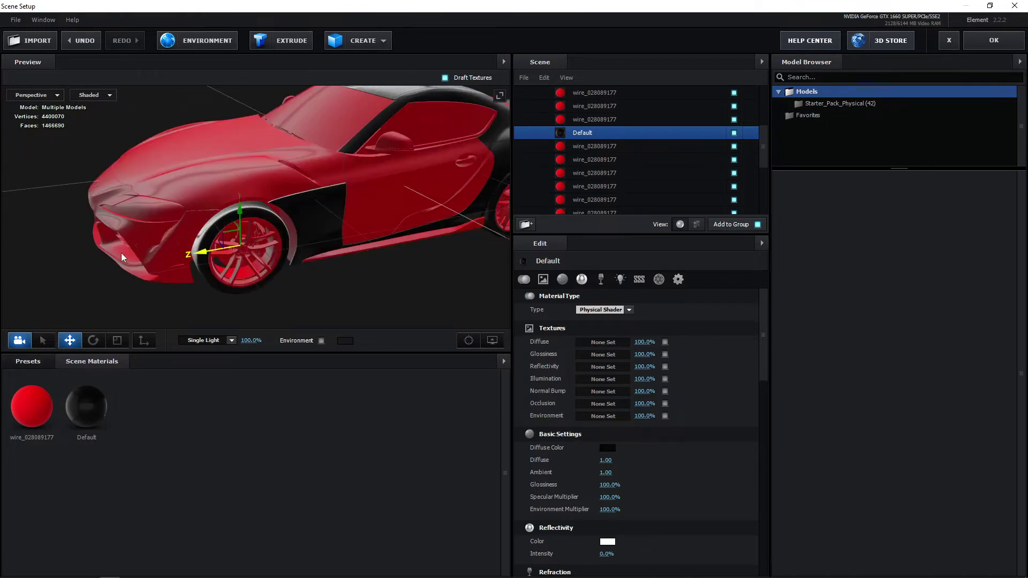
click(267, 233)
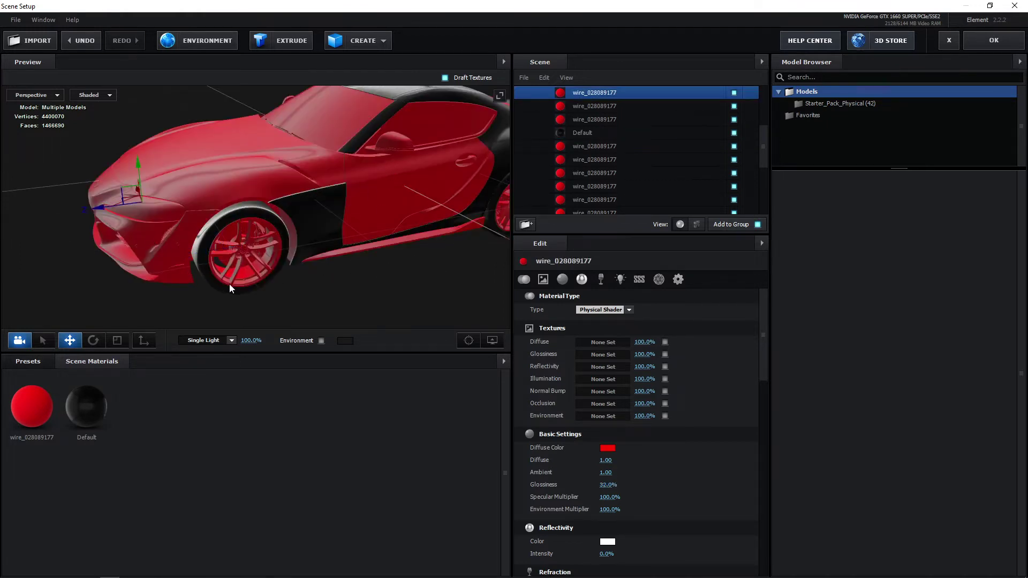
click(344, 259)
drag(344, 260, 310, 181)
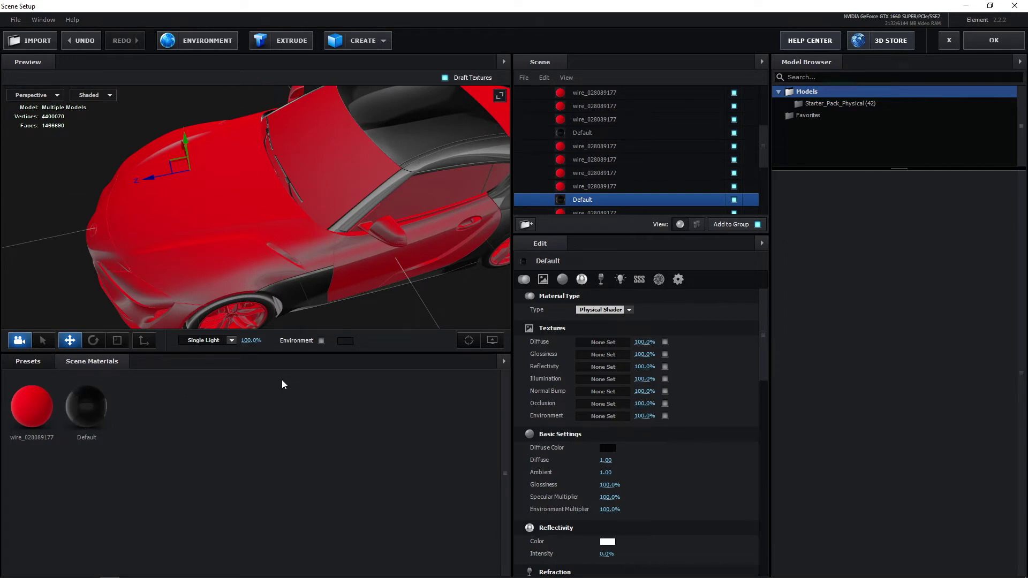
Apply the Physical > Glass preset material to the car's windshield
click(26, 362)
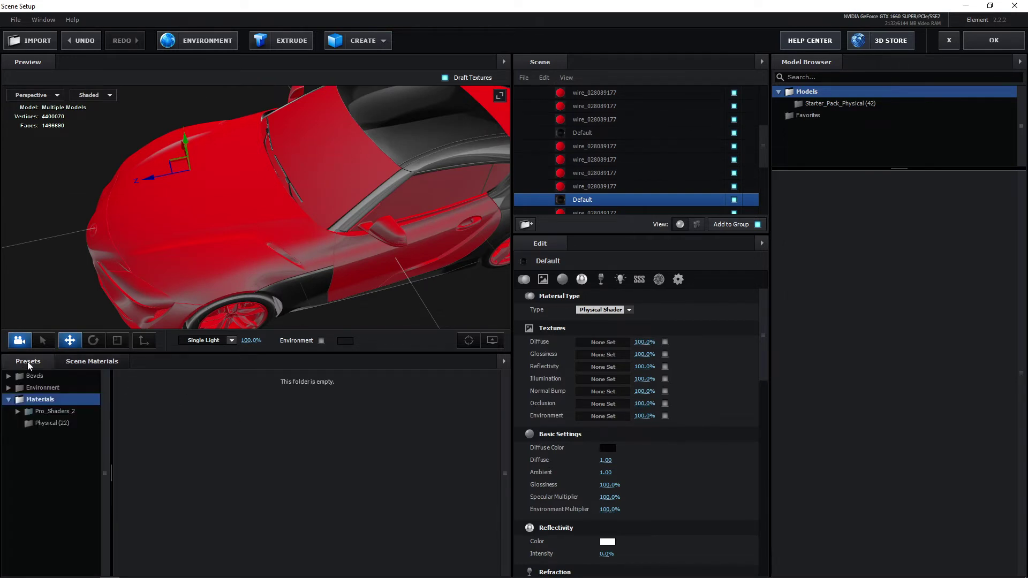
double_click(39, 413)
click(18, 411)
click(54, 423)
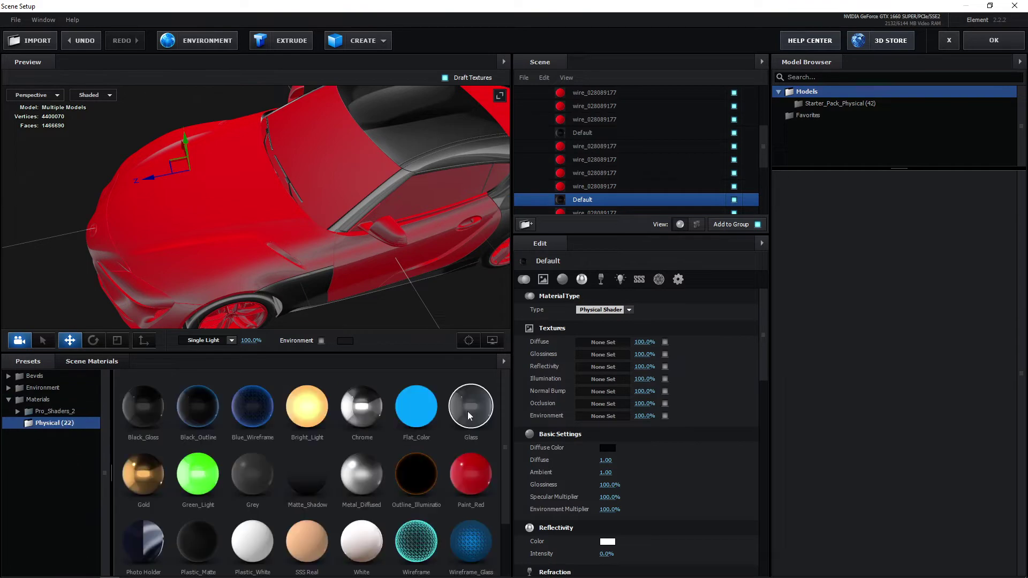
drag(468, 411, 344, 177)
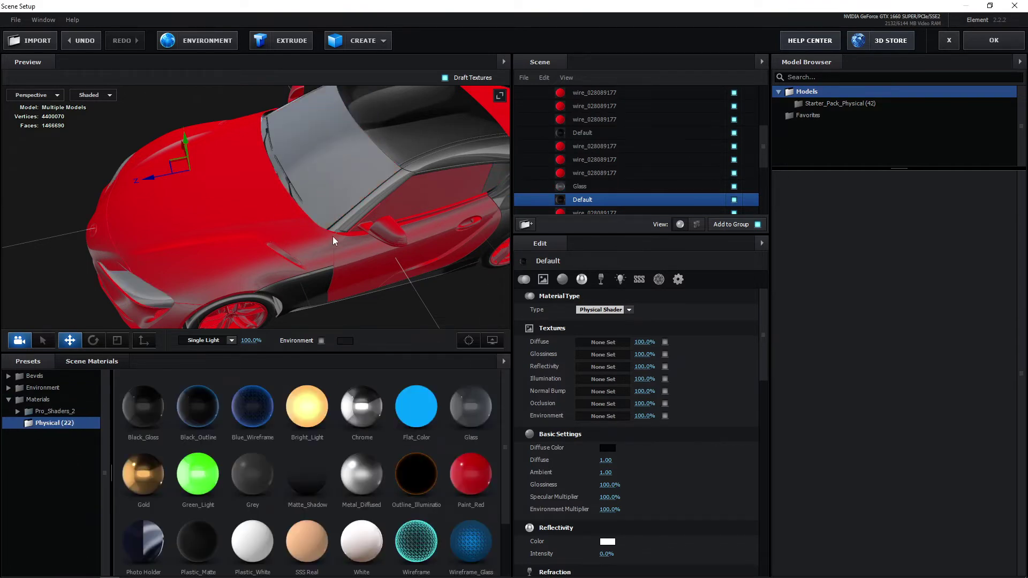
mouse_move(333, 237)
mouse_down()
mouse_move(404, 208)
mouse_move(396, 201)
mouse_up()
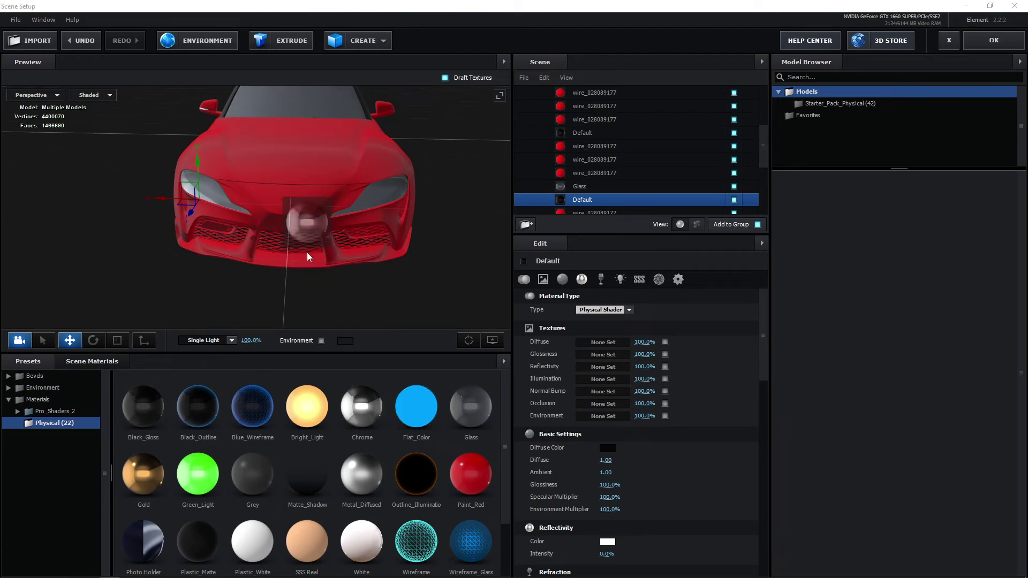
Apply a Chrome preset to a car part, then undo that assignment
mouse_move(357, 394)
mouse_down()
mouse_move(304, 242)
mouse_move(220, 207)
mouse_move(248, 161)
mouse_move(224, 222)
mouse_up()
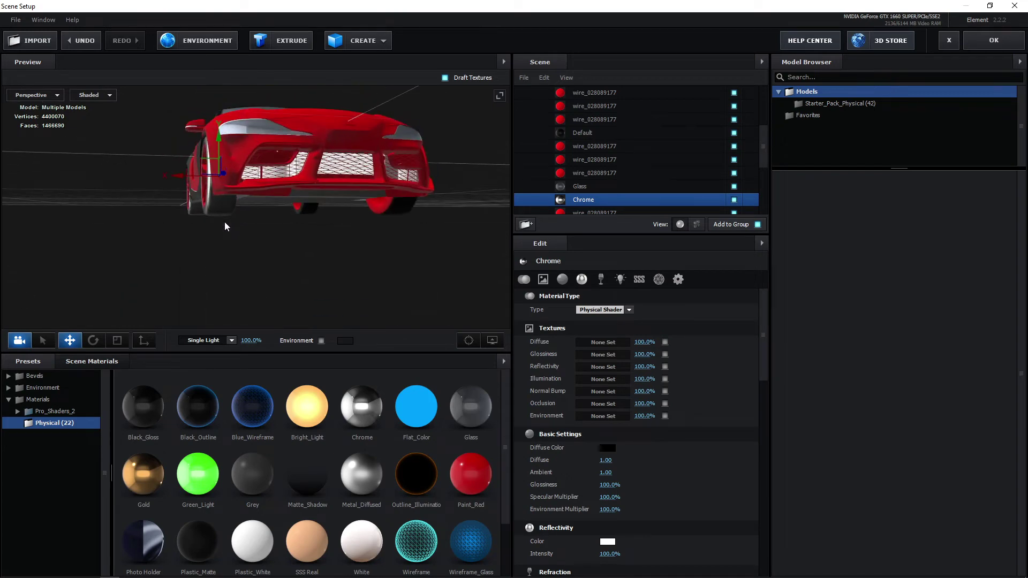
key(ctrl+z)
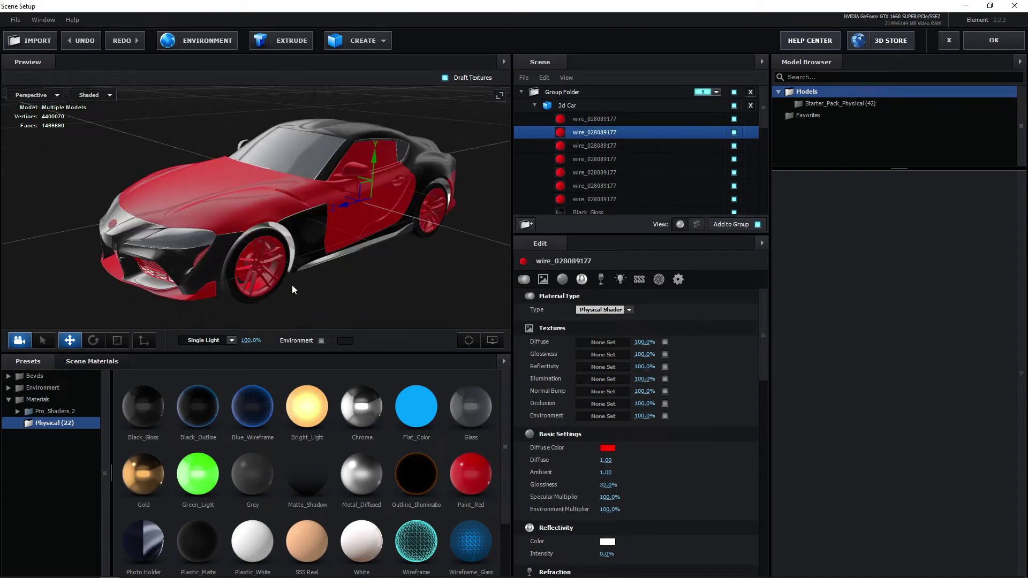
mouse_move(337, 248)
mouse_down()
mouse_move(351, 246)
mouse_move(266, 297)
mouse_up()
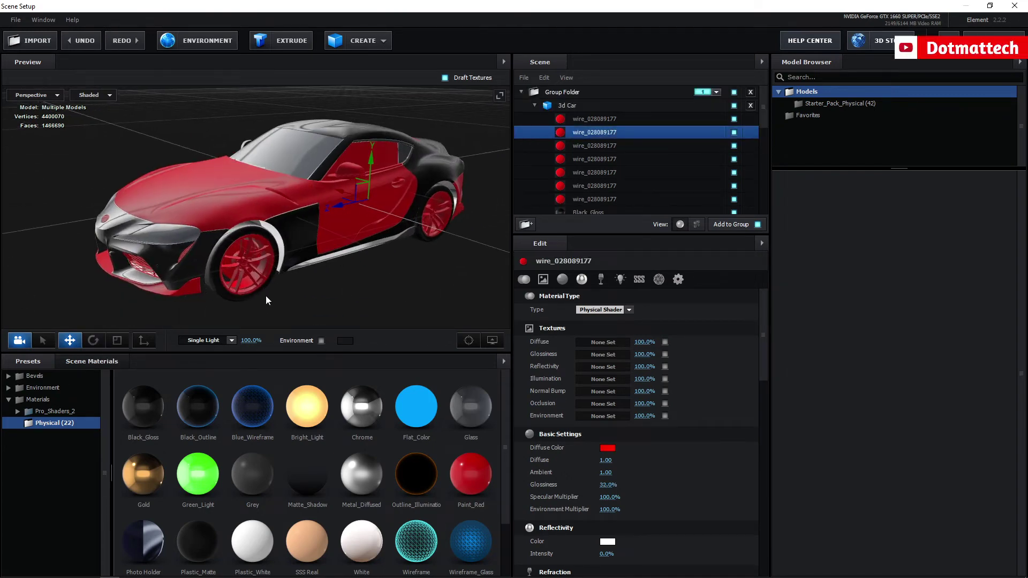
Try Basic_2K_11 and Basic_2K_06 as environment, then settle on the Basic_2K_02 city-night image
click(207, 46)
click(565, 288)
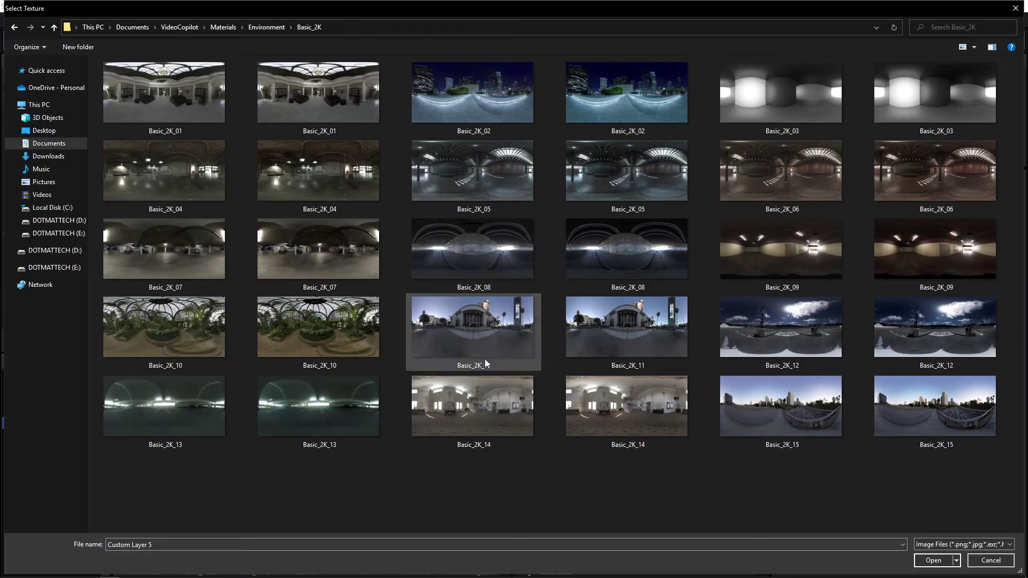
double_click(486, 364)
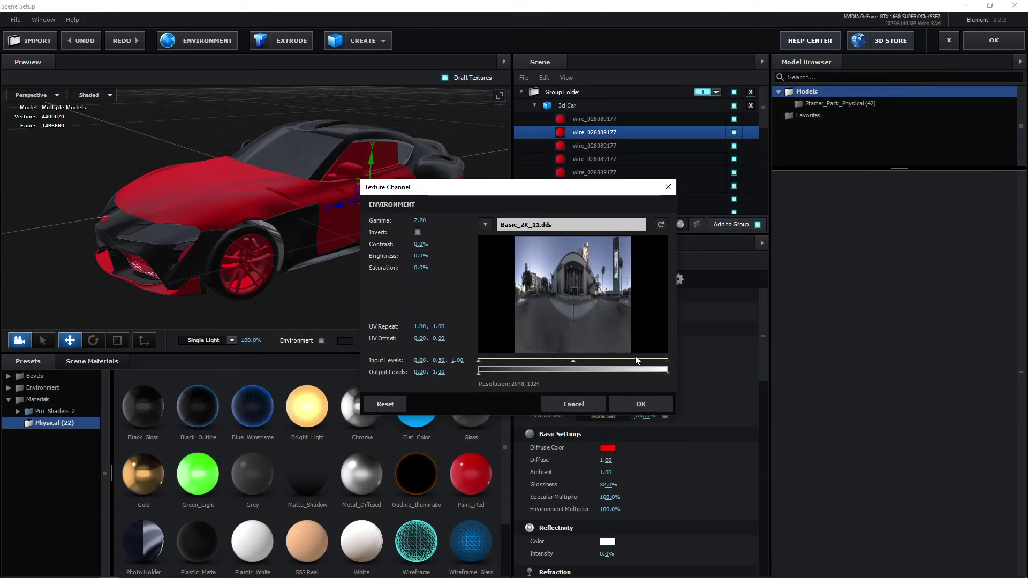
click(565, 225)
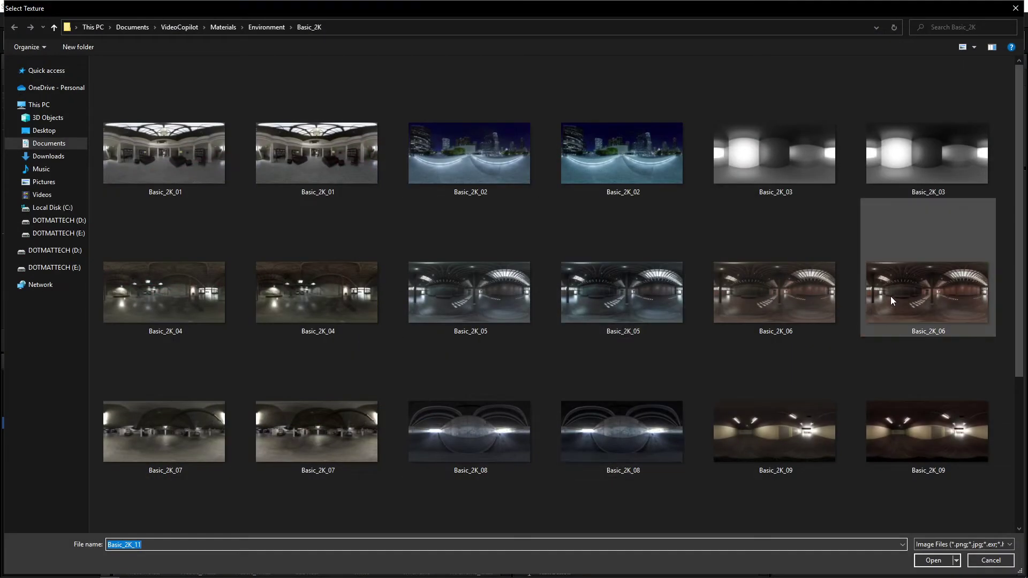
double_click(738, 299)
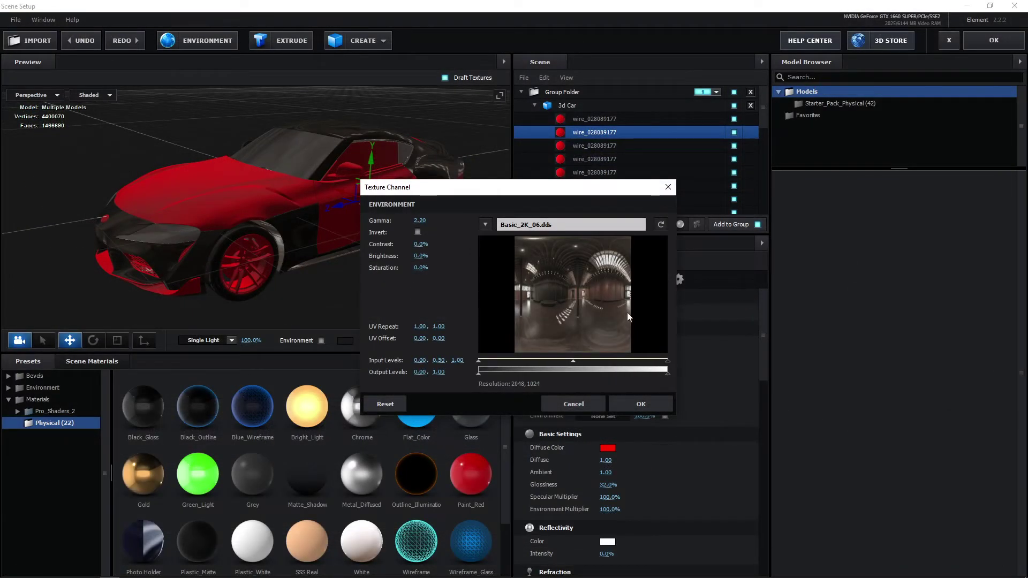
click(589, 232)
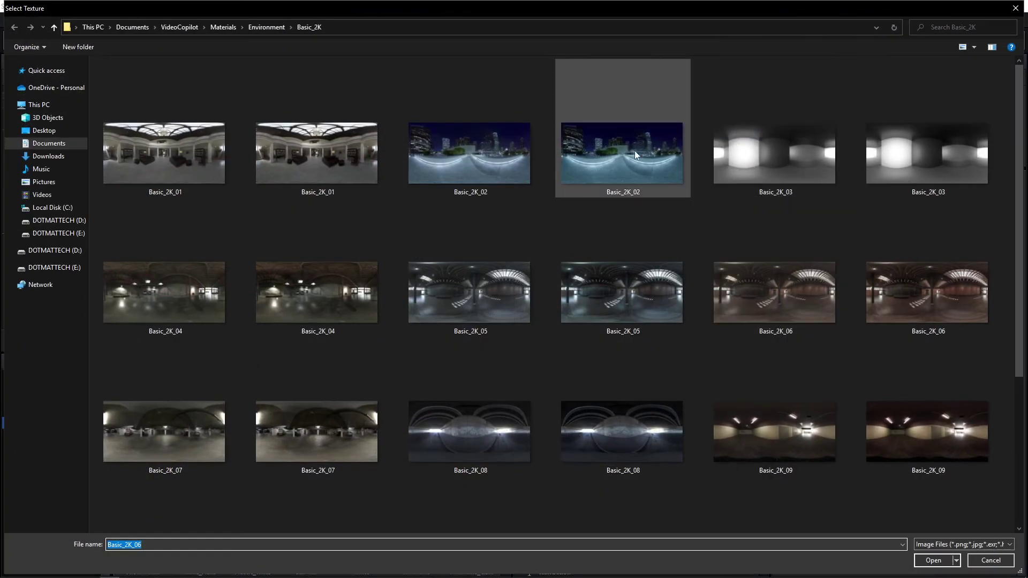
double_click(635, 150)
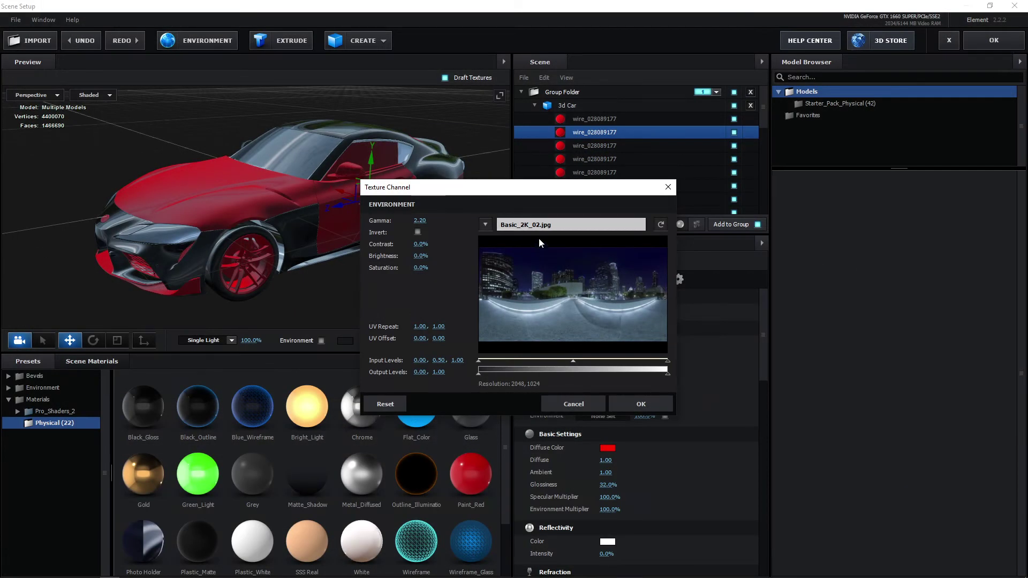
click(664, 404)
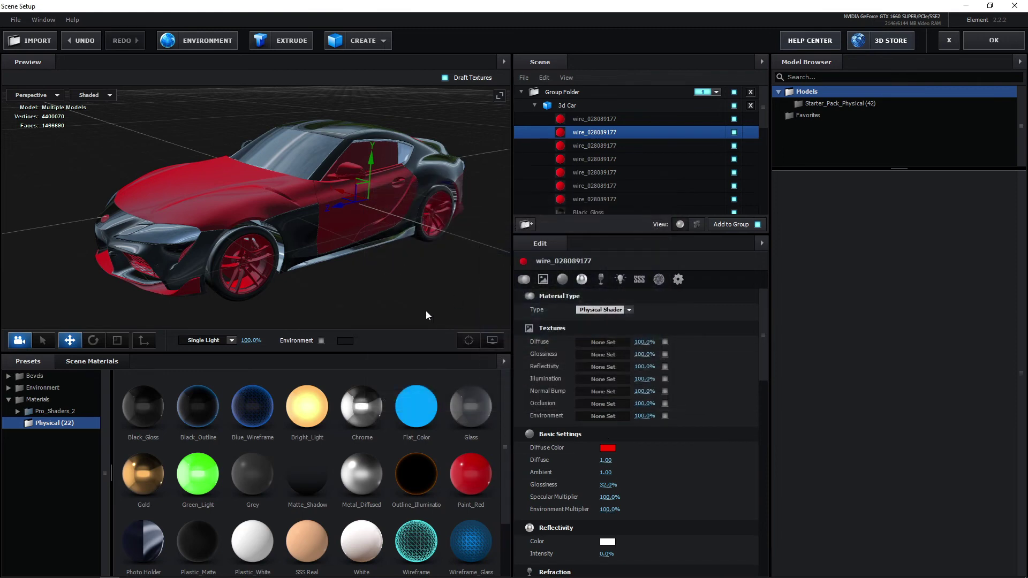
Lower the windshield Glass material's refraction intensity and confirm its refraction colour
click(290, 156)
scroll(567, 351, down, 3)
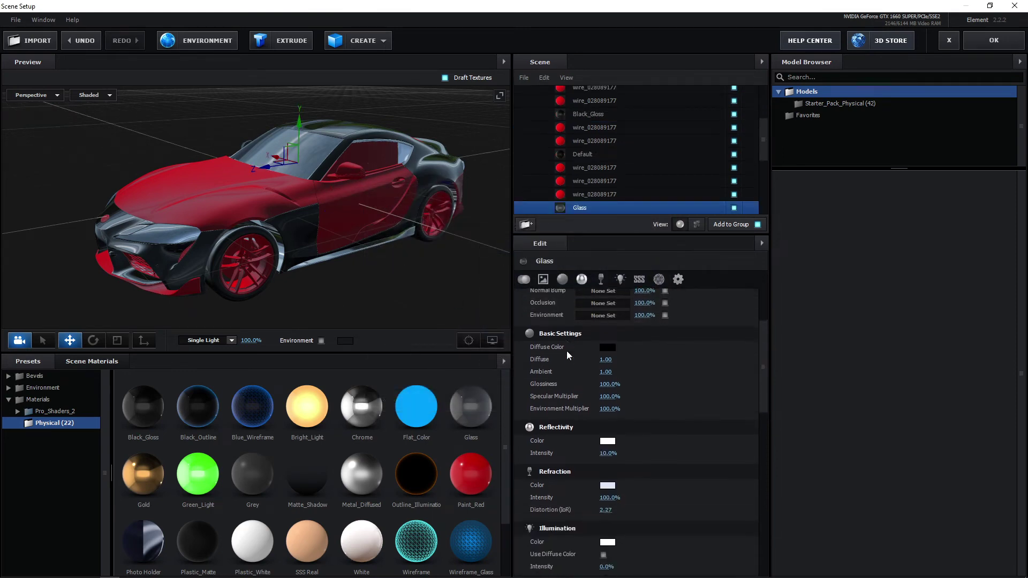
click(601, 279)
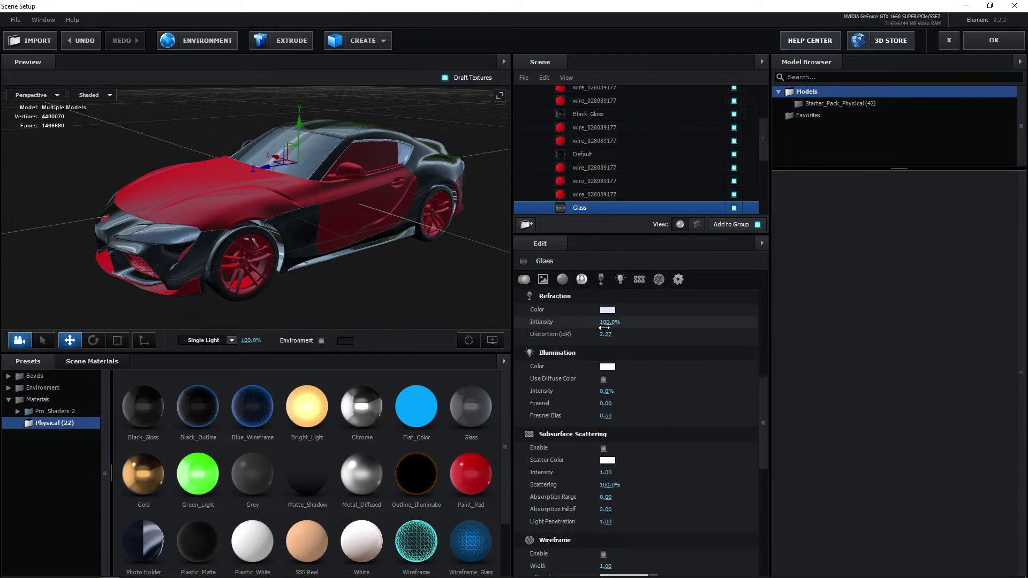
mouse_move(604, 328)
mouse_down()
mouse_move(582, 330)
mouse_move(608, 330)
mouse_up()
scroll(551, 383, up, 2)
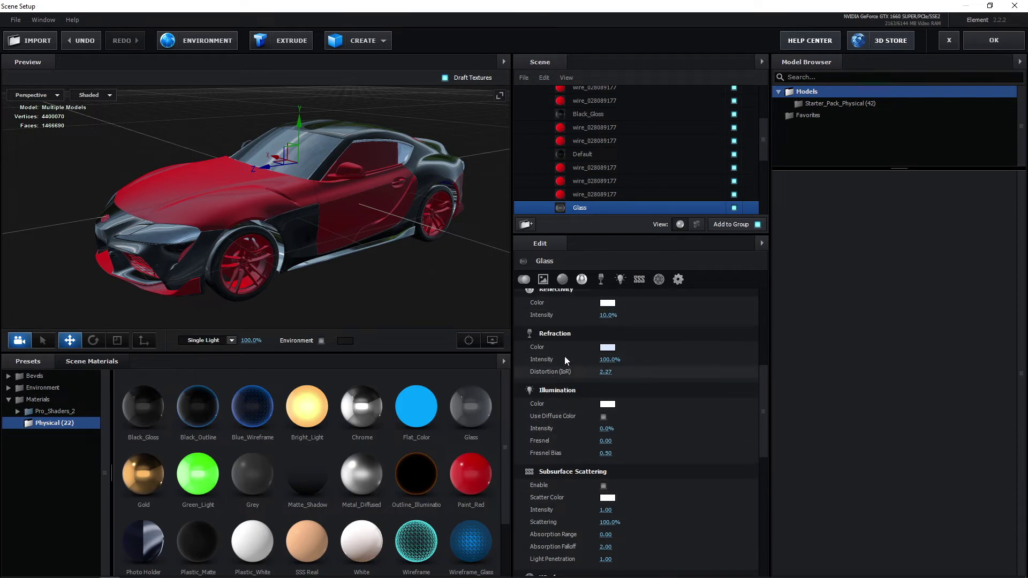
drag(591, 360, 459, 510)
click(608, 347)
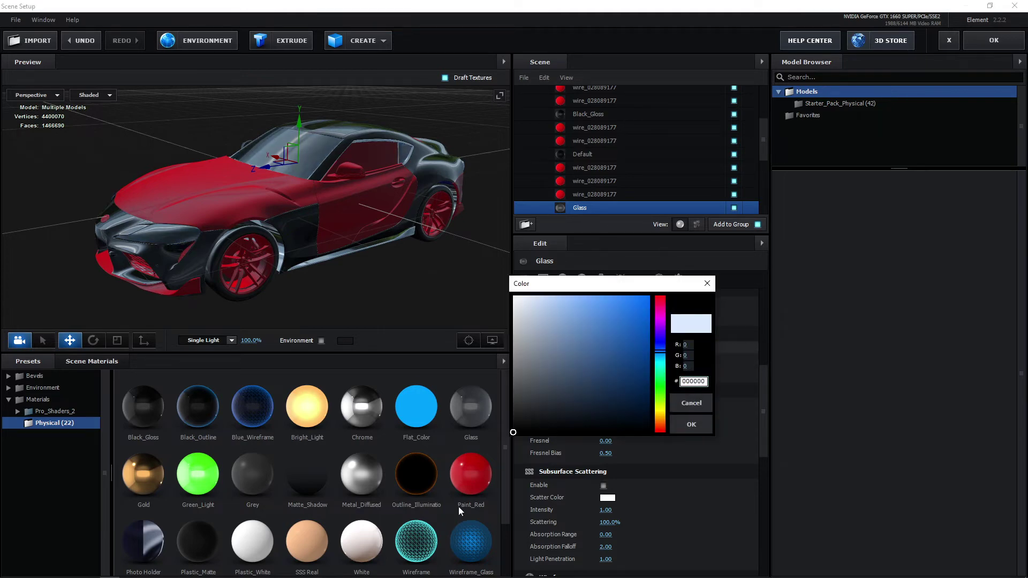
click(682, 424)
Set the Glass material's Advanced Force Opacity to 67%
scroll(573, 397, down, 3)
scroll(573, 398, down, 5)
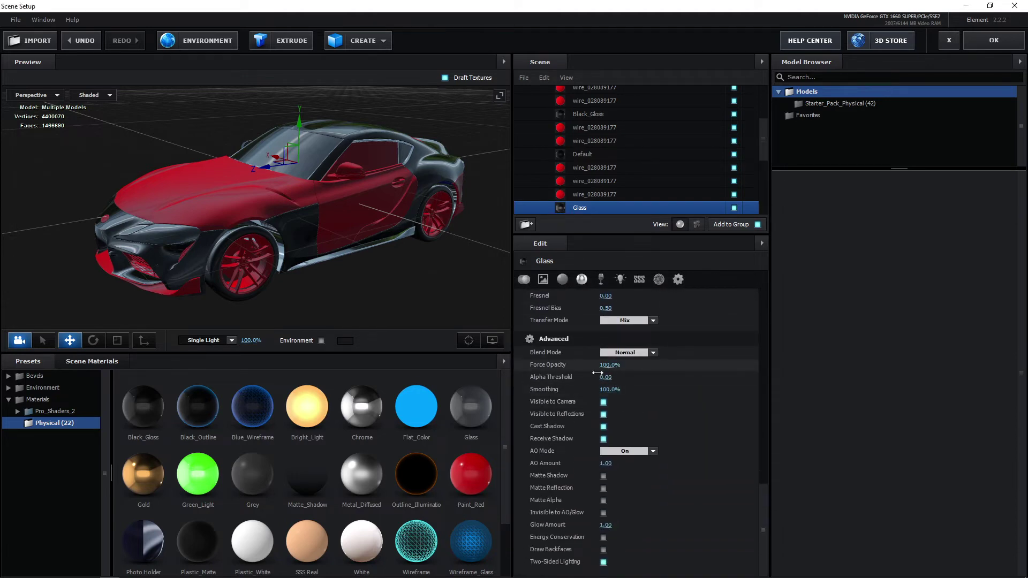
drag(597, 373, 579, 376)
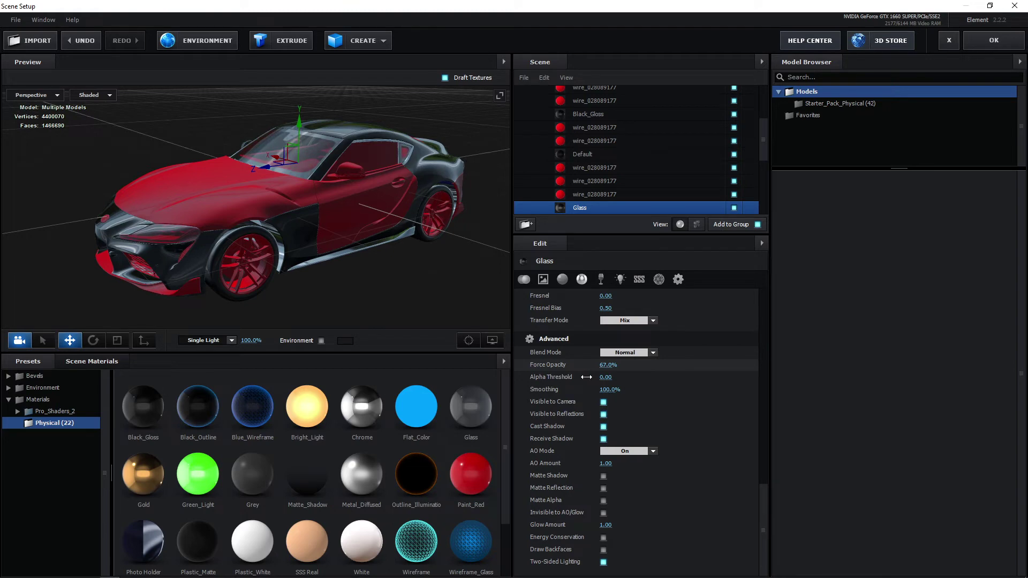
mouse_move(281, 200)
mouse_down()
mouse_move(310, 226)
mouse_move(180, 210)
mouse_move(206, 215)
mouse_up()
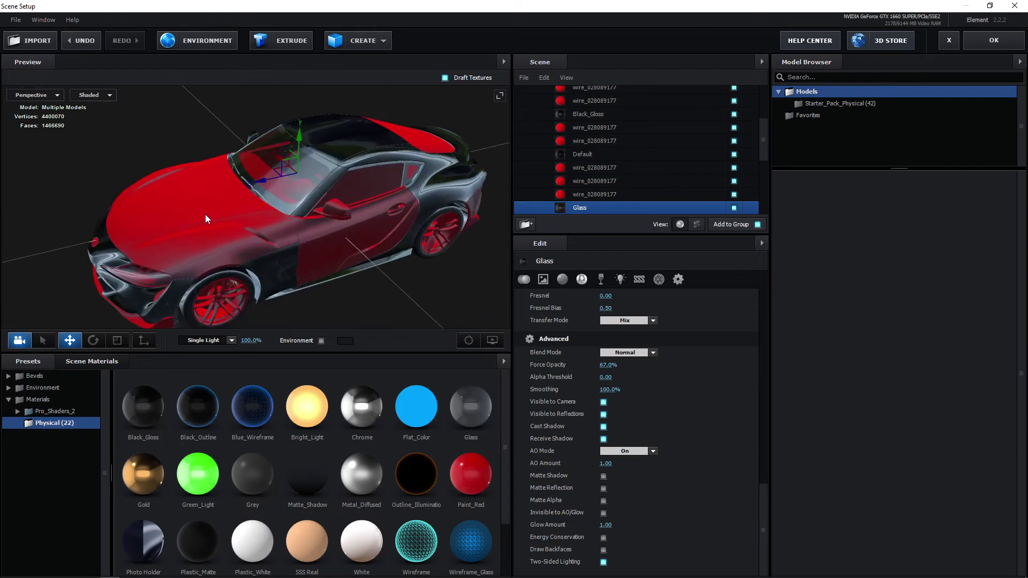
Close Scene Setup with OK and add a 50mm Camera 1 layer via New > Camera
click(227, 196)
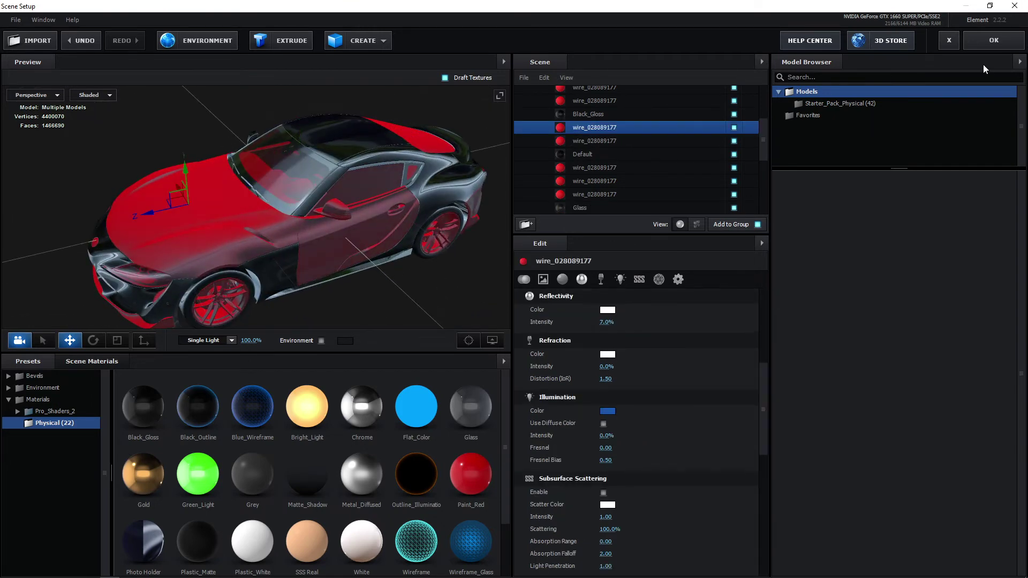
click(994, 40)
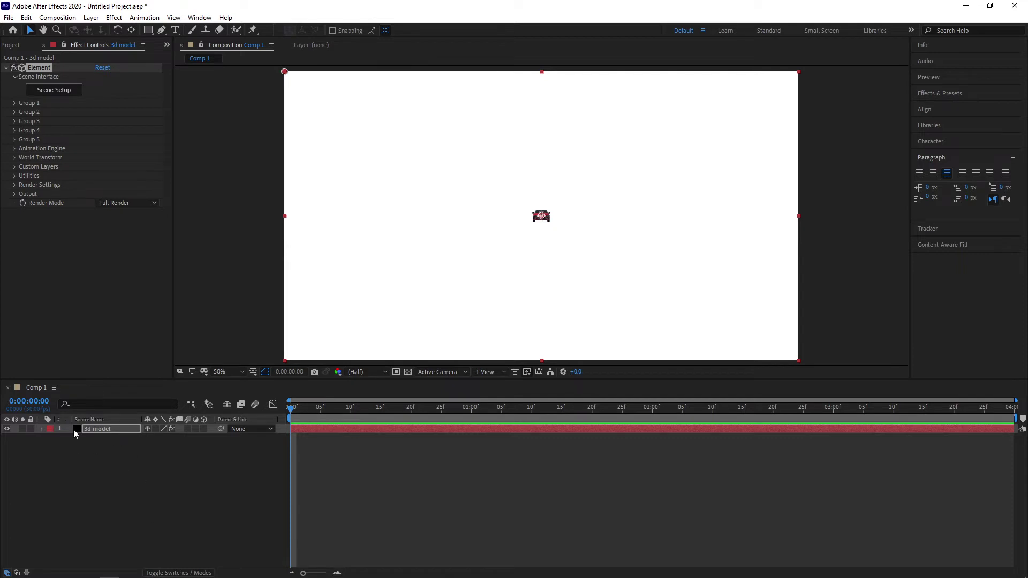
right_click(106, 455)
mouse_move(178, 462)
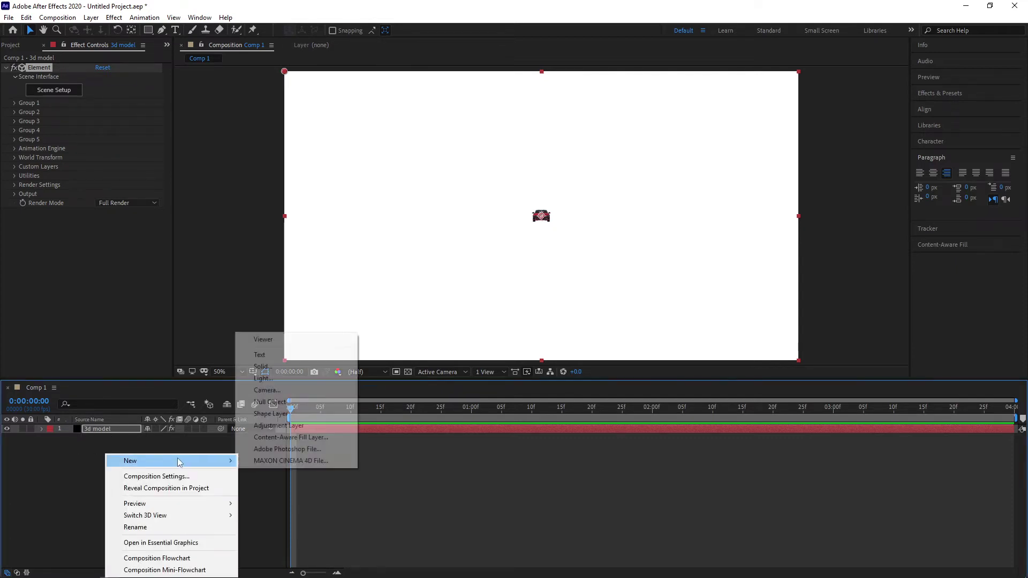
click(265, 391)
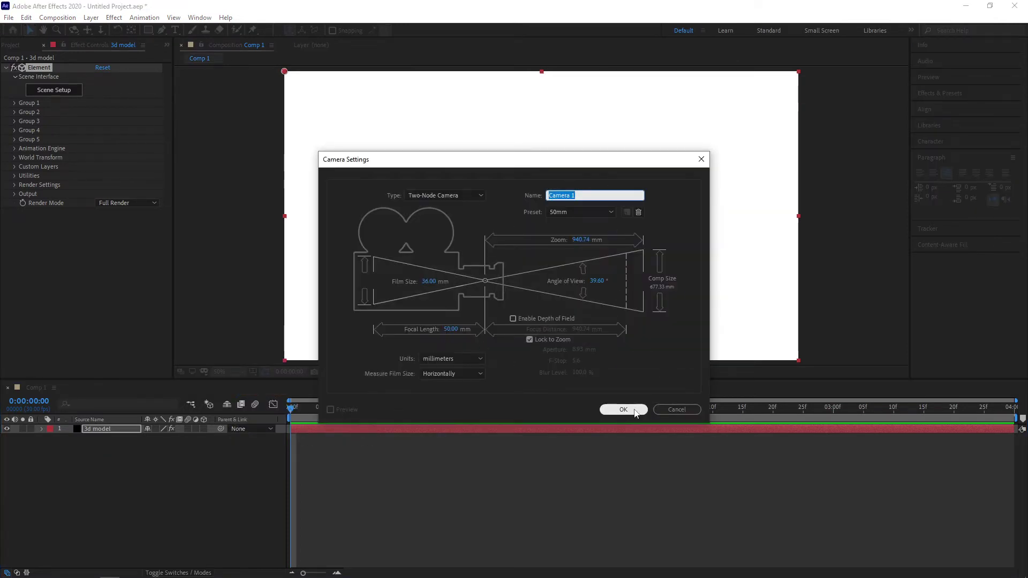
click(623, 409)
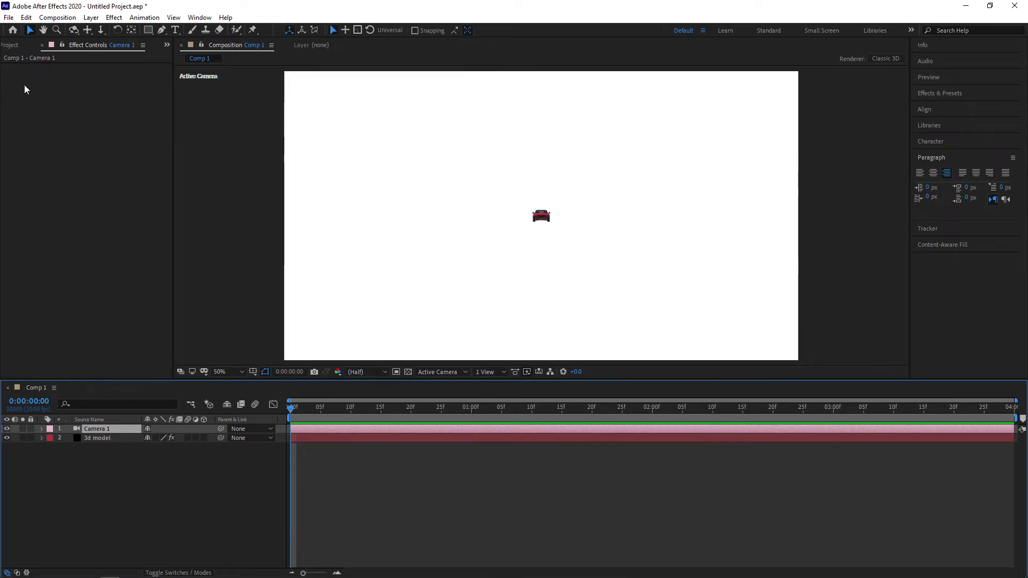
Orbit and dolly Camera 1 so the car fills the frame in a front three-quarter view
click(74, 30)
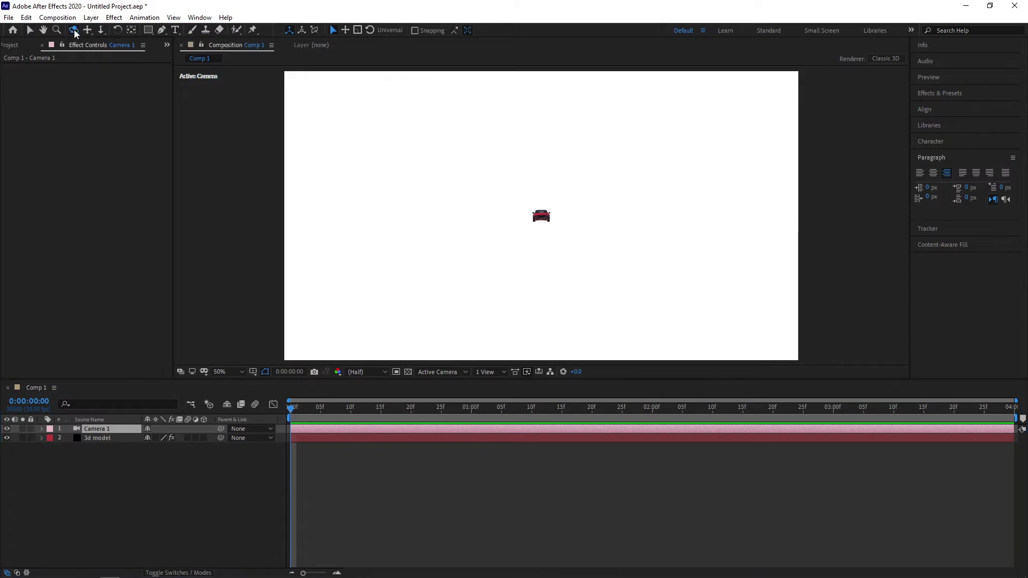
drag(544, 222, 476, 237)
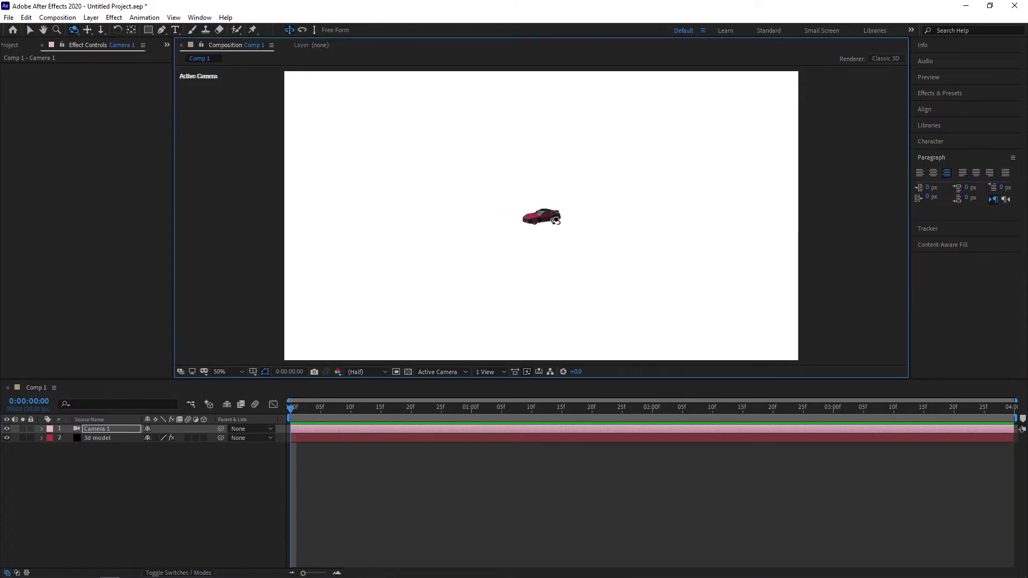
scroll(542, 209, up, 10)
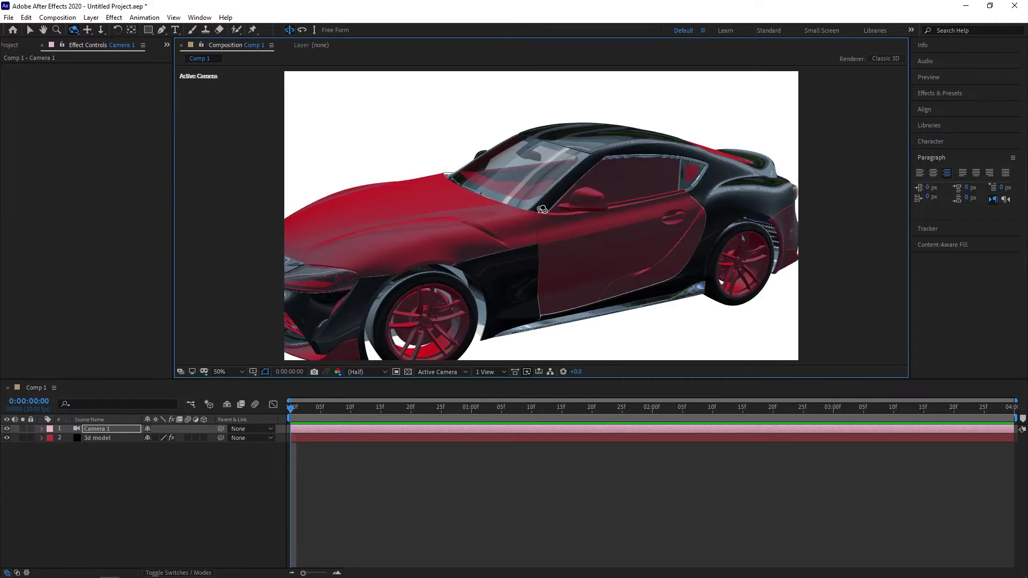
scroll(542, 209, up, 5)
scroll(542, 216, down, 15)
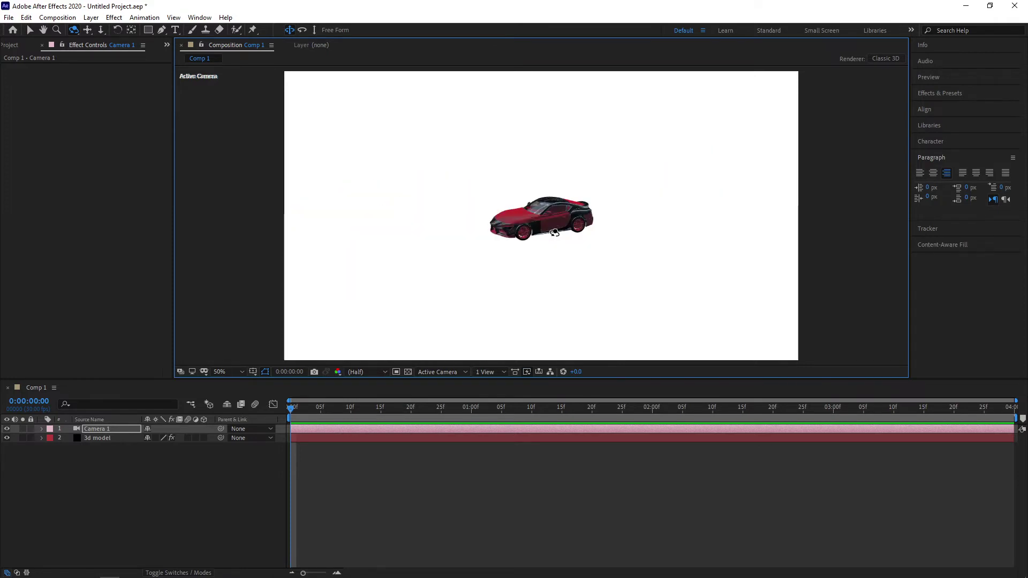
click(102, 31)
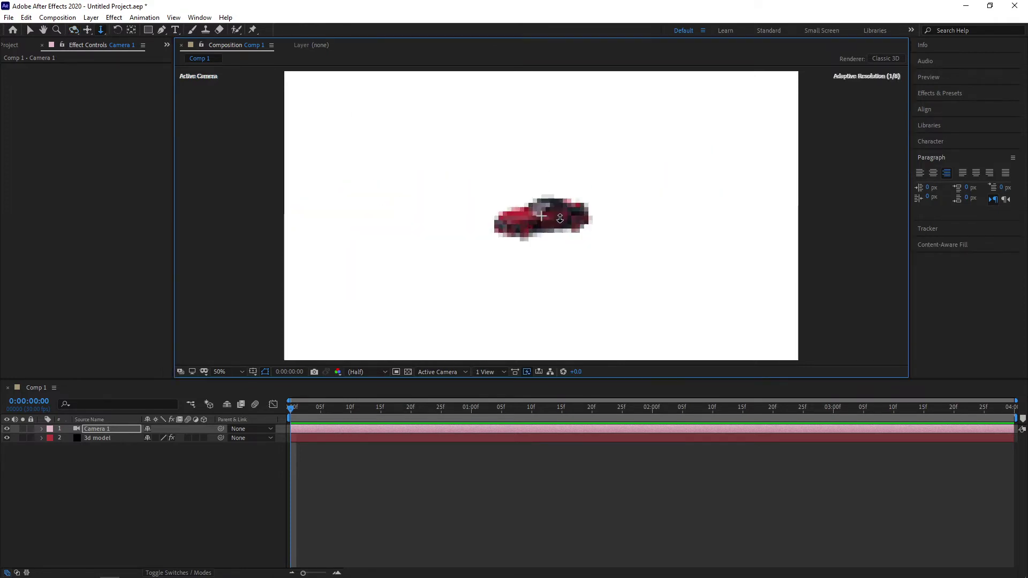
mouse_move(542, 216)
mouse_down()
mouse_move(586, 30)
mouse_move(586, 63)
mouse_up()
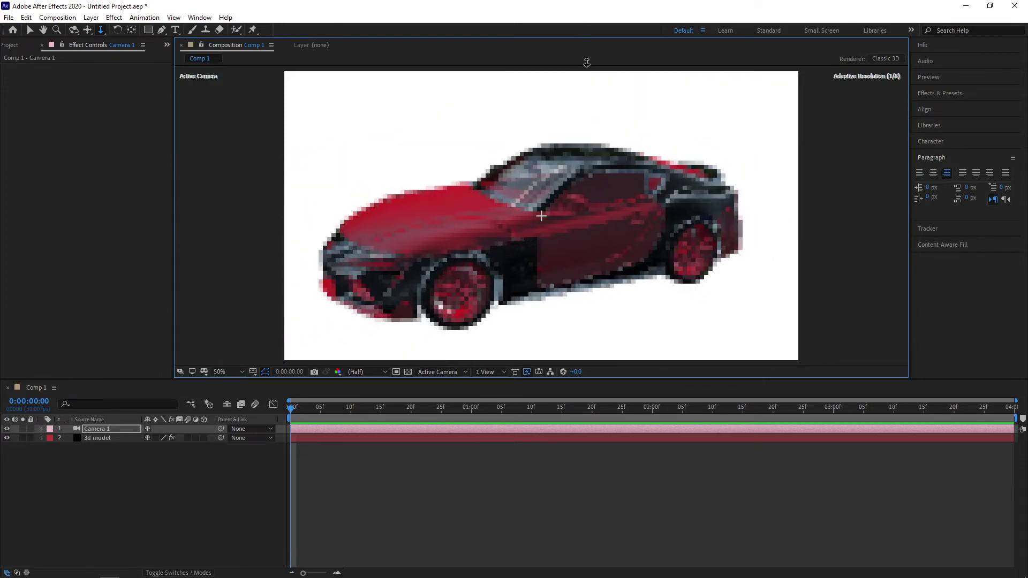
click(74, 30)
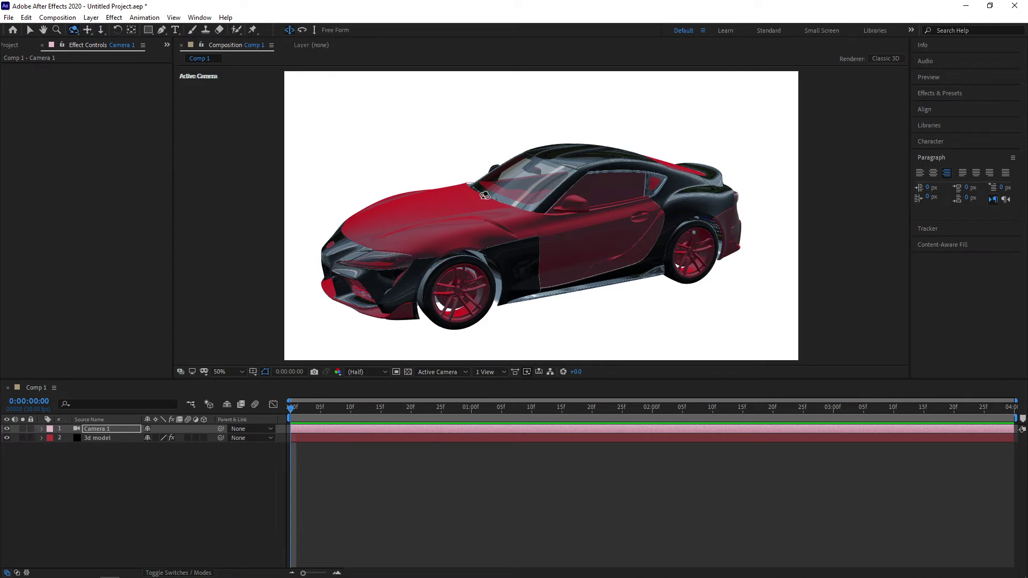
mouse_move(503, 231)
mouse_down()
mouse_move(653, 267)
mouse_move(636, 262)
mouse_up()
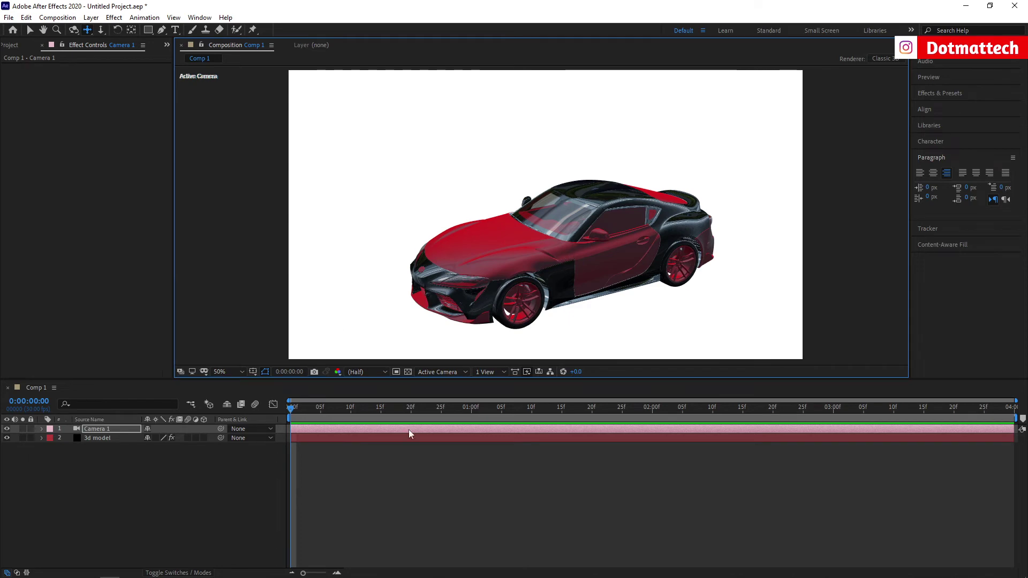
Switch the viewer to Top view and create a new black solid named 'shadow'
click(464, 372)
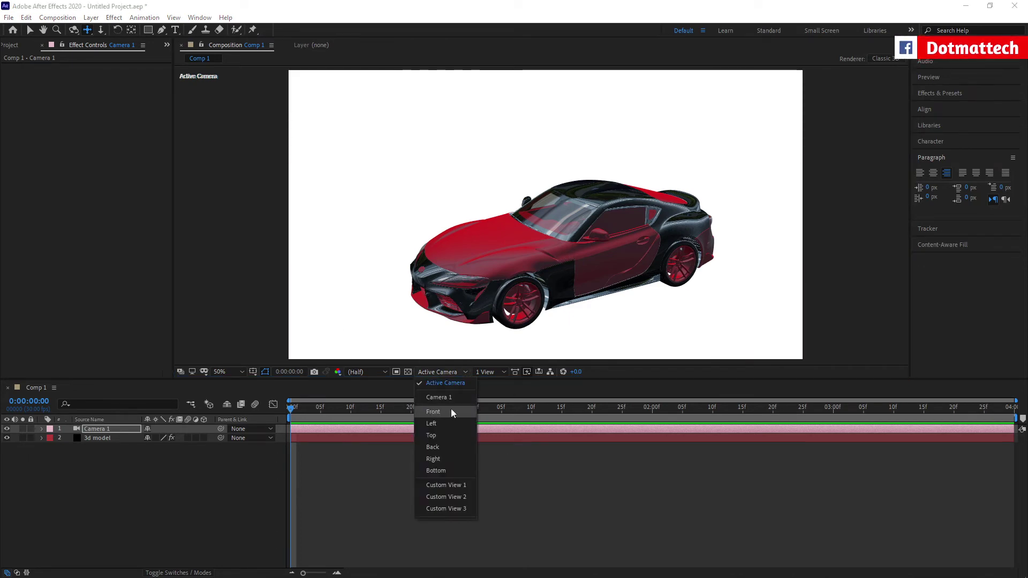
click(447, 436)
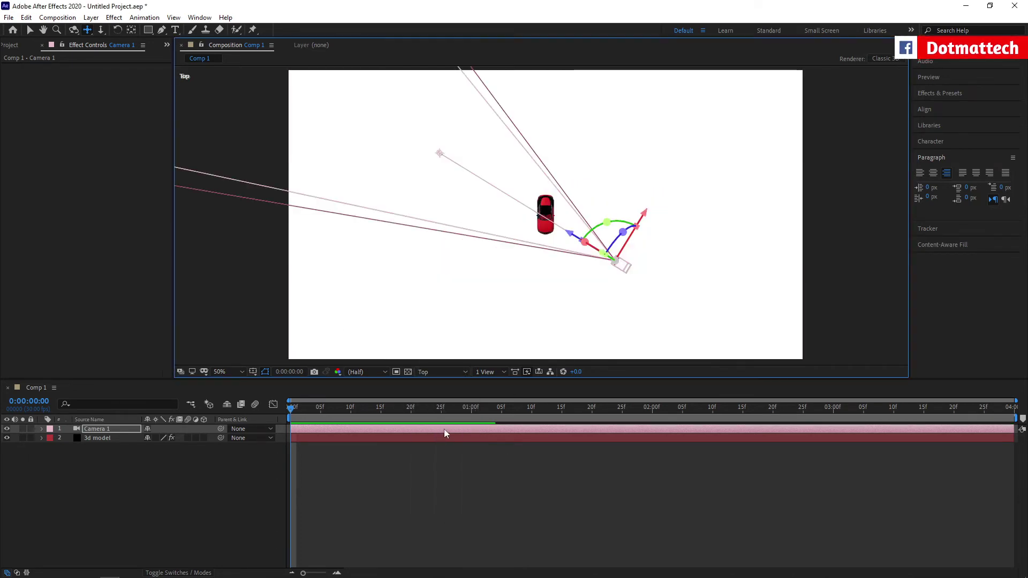
right_click(125, 472)
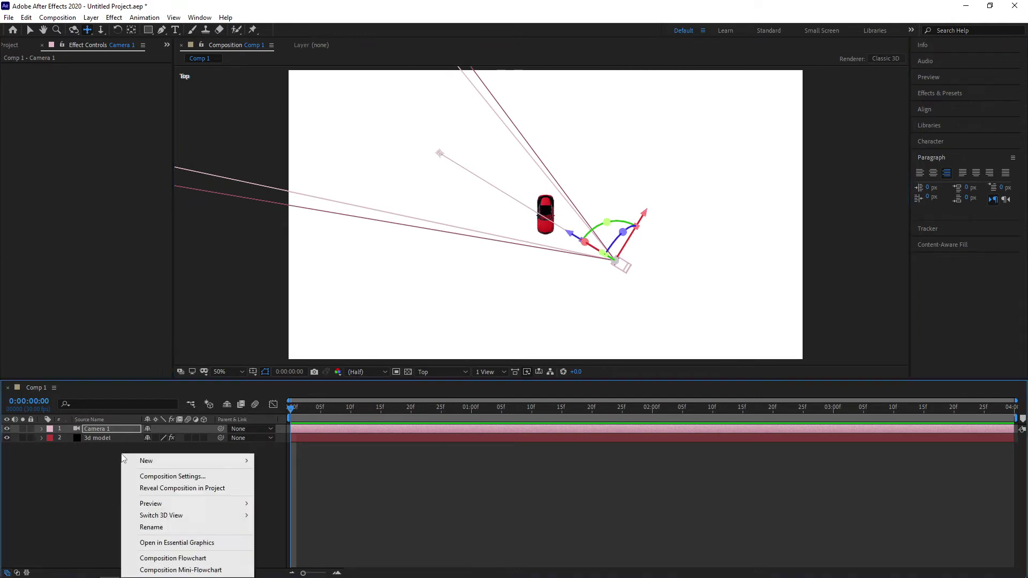
mouse_move(230, 461)
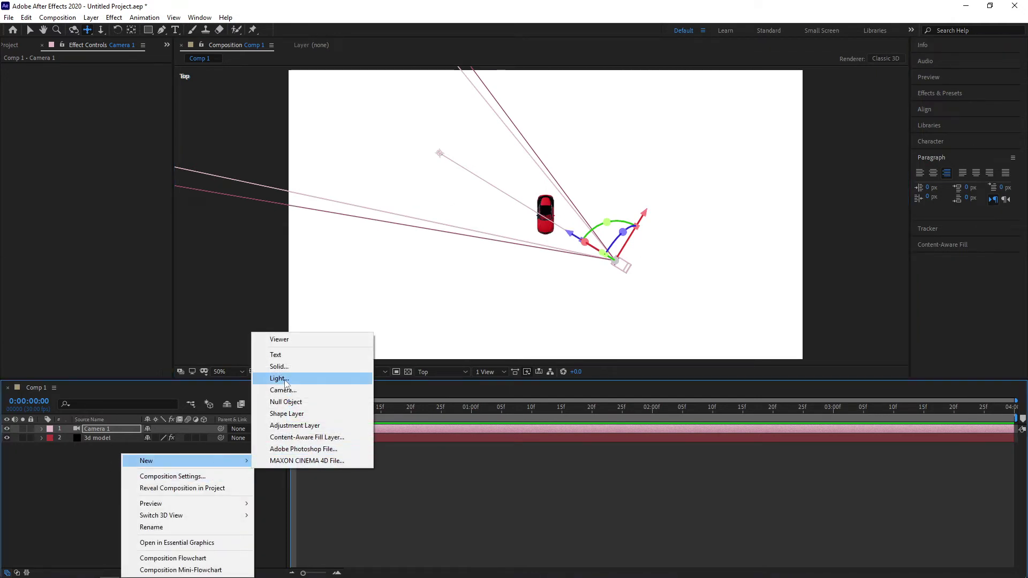
click(279, 366)
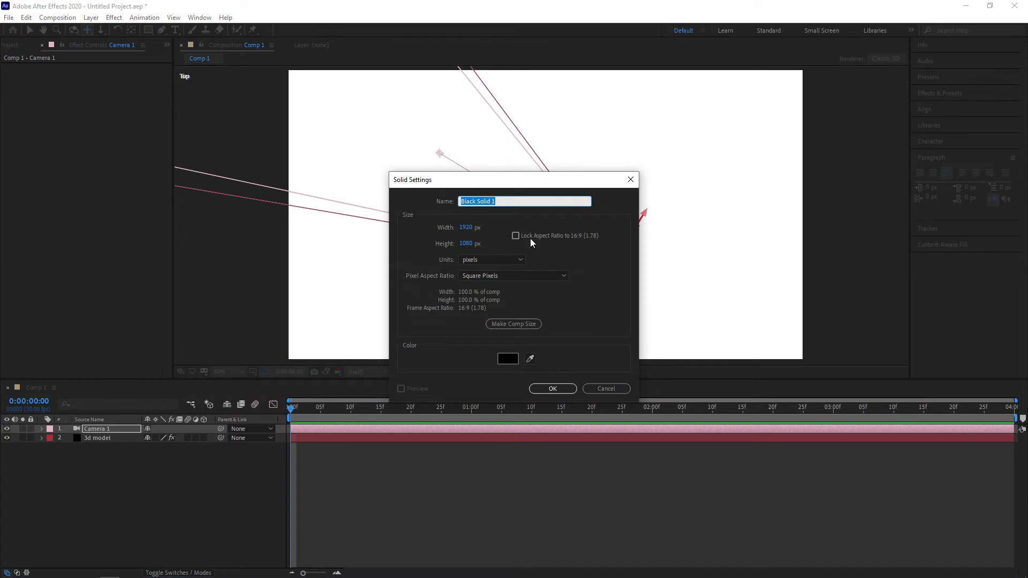
text(shado)
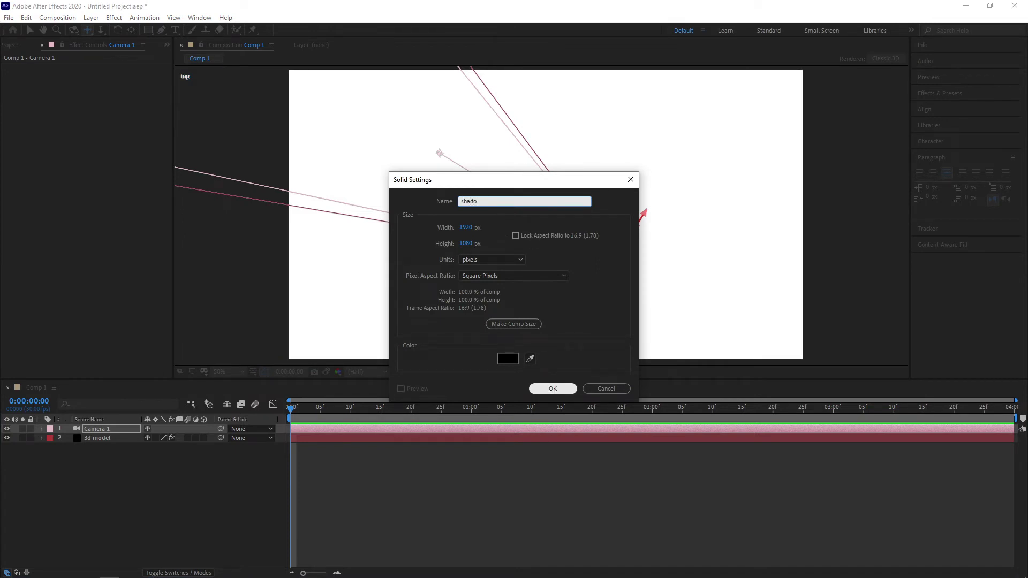
text(w)
click(555, 389)
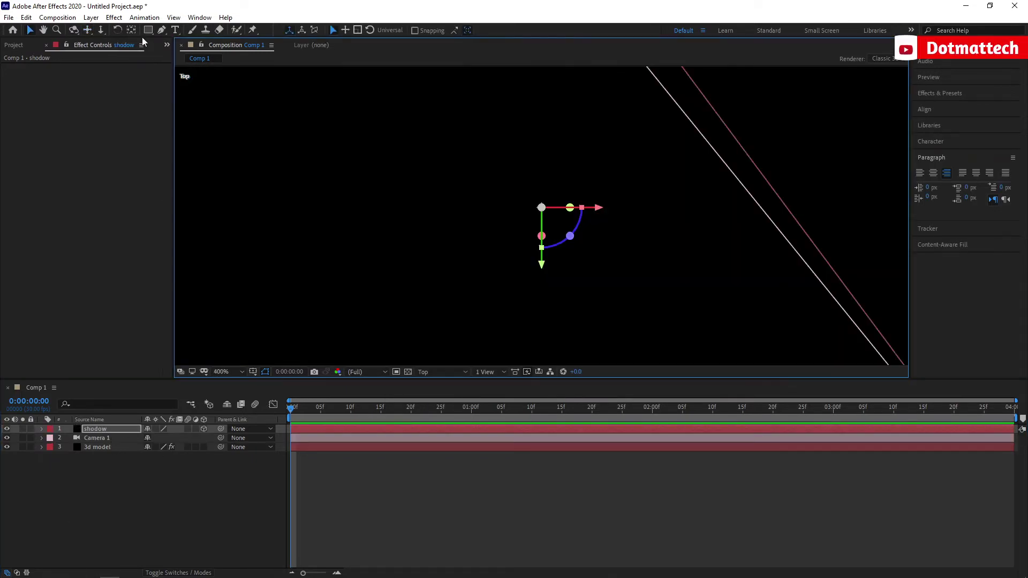
Draw a rectangle mask under the car's footprint, then return to the Active Camera view
click(148, 30)
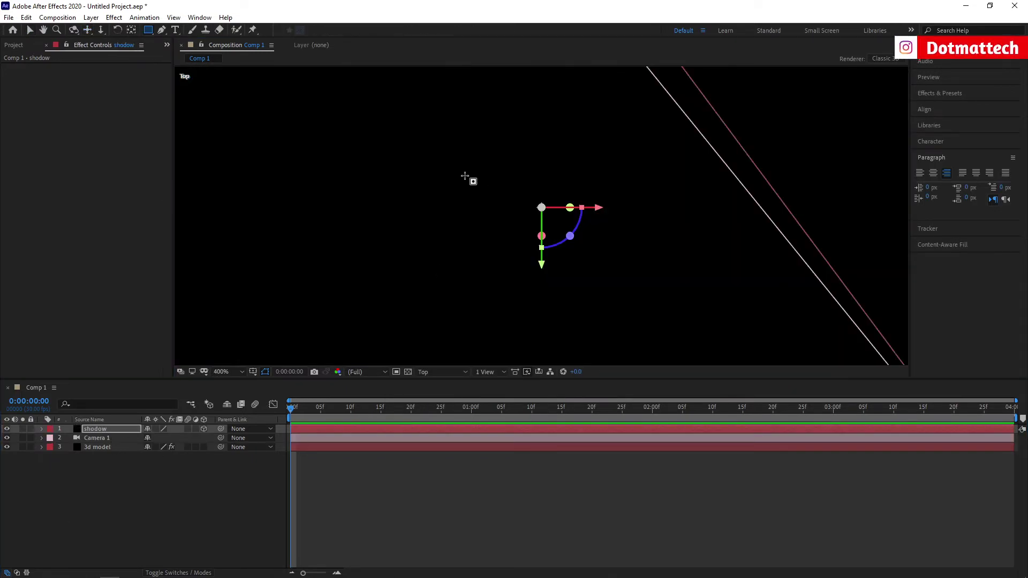
drag(462, 173, 613, 289)
key(comma)
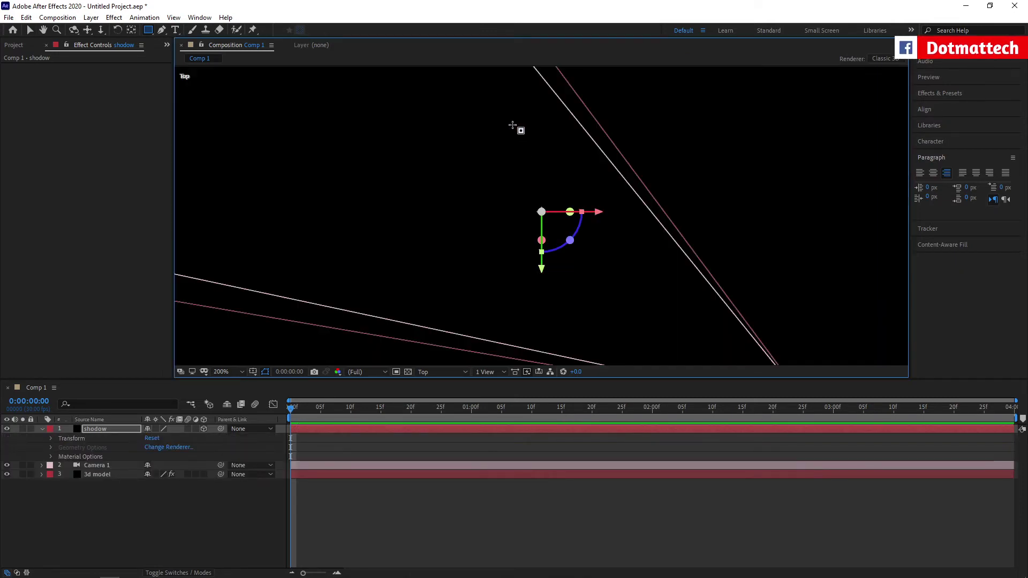
drag(505, 117, 585, 296)
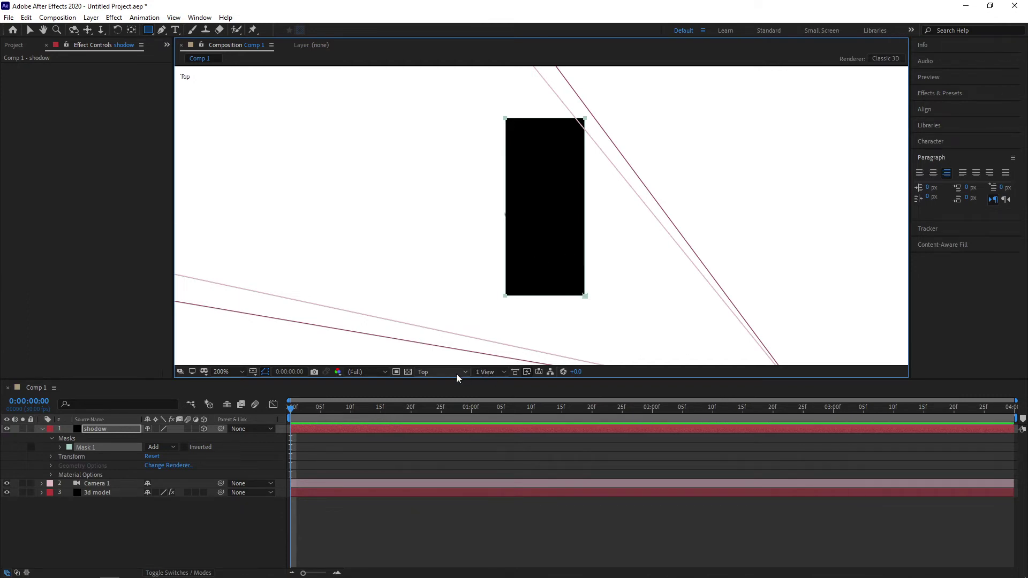
click(440, 371)
click(436, 385)
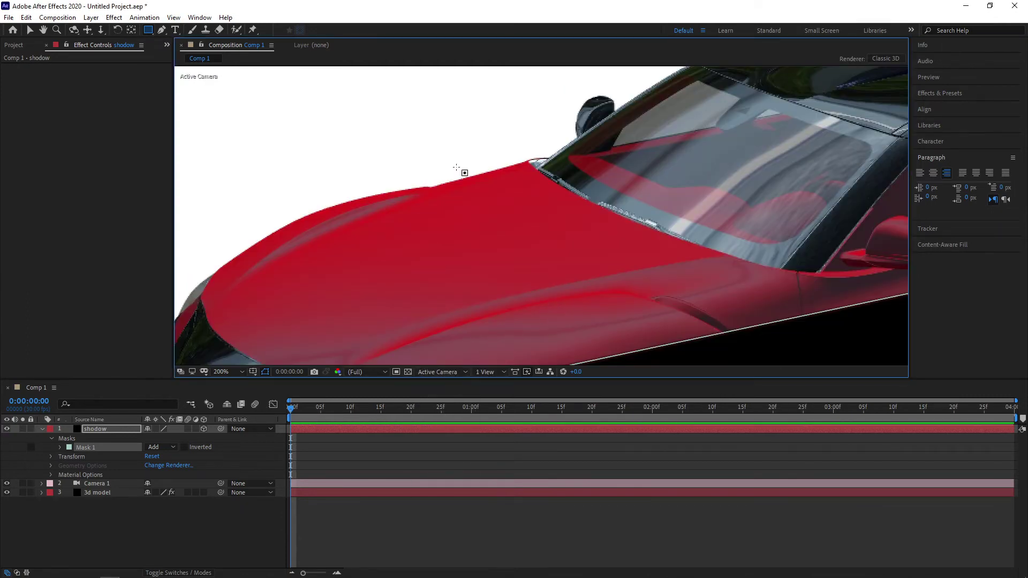
key(comma)
key(comma)
key(comma)
key(period)
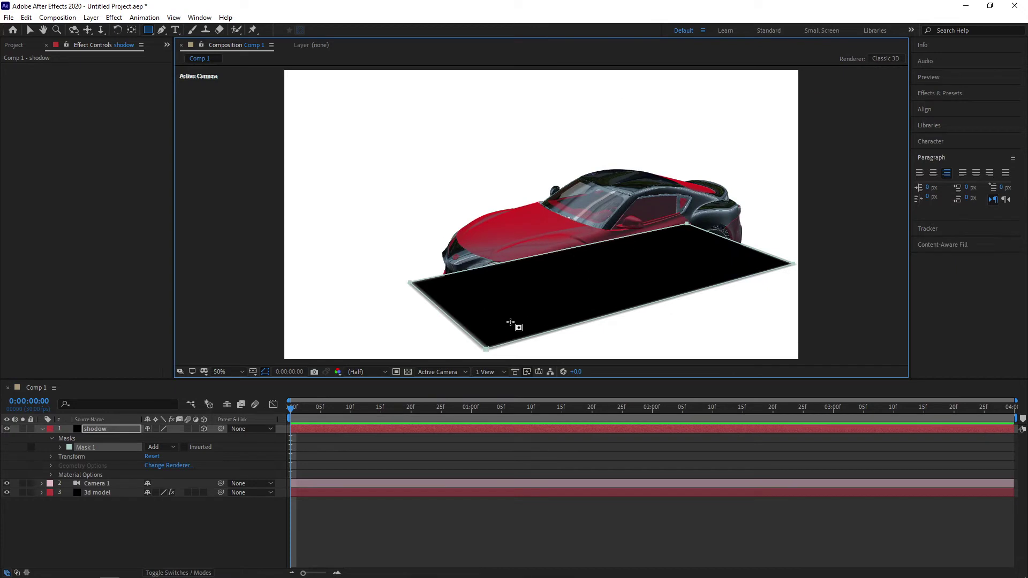
Feather the shadow's Mask 1 by about 23 px for soft edges
click(60, 447)
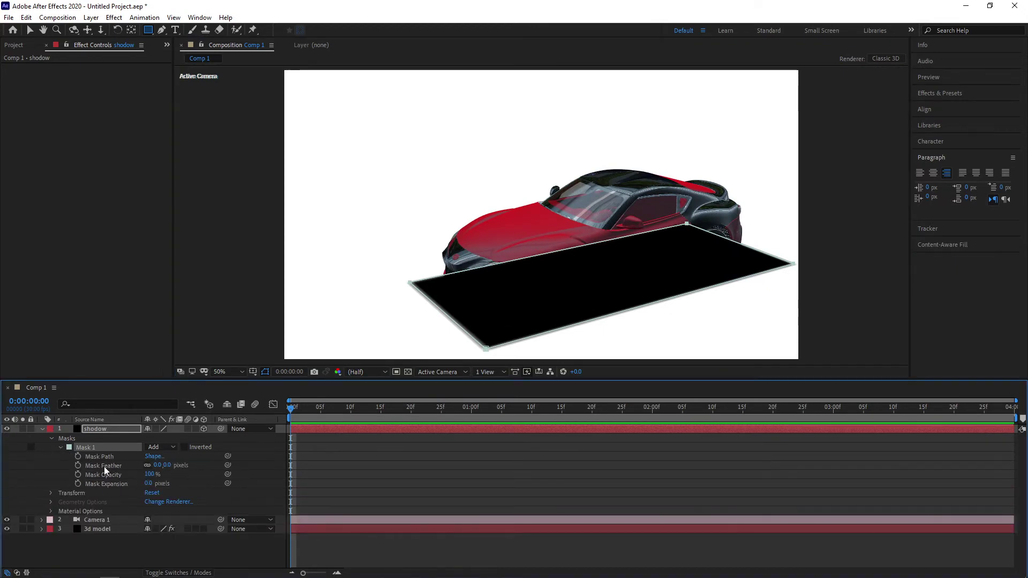
drag(165, 467, 192, 465)
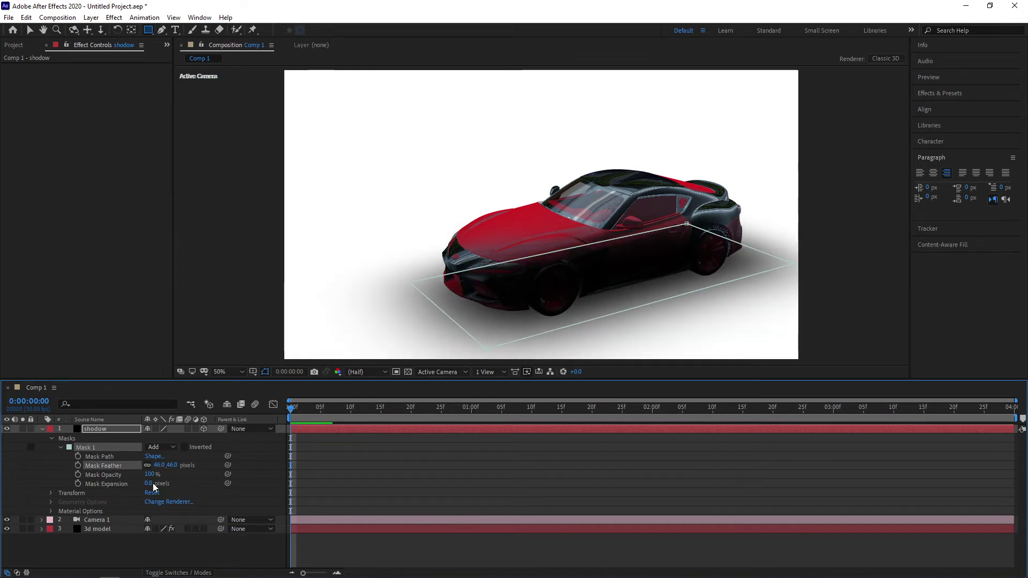
drag(154, 474, 161, 470)
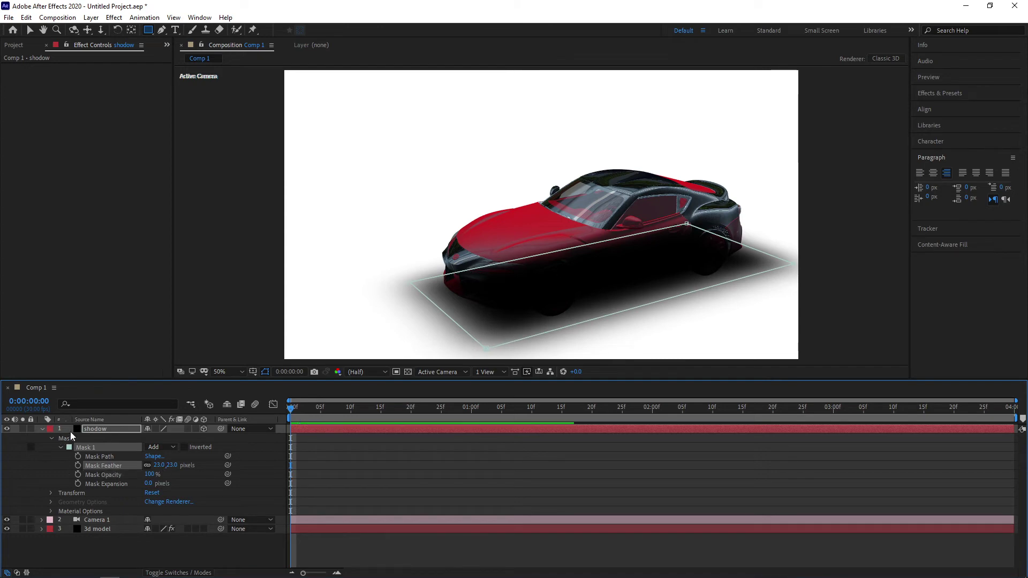
Move the shadow layer below the 3d model layer in the timeline
drag(94, 429, 119, 543)
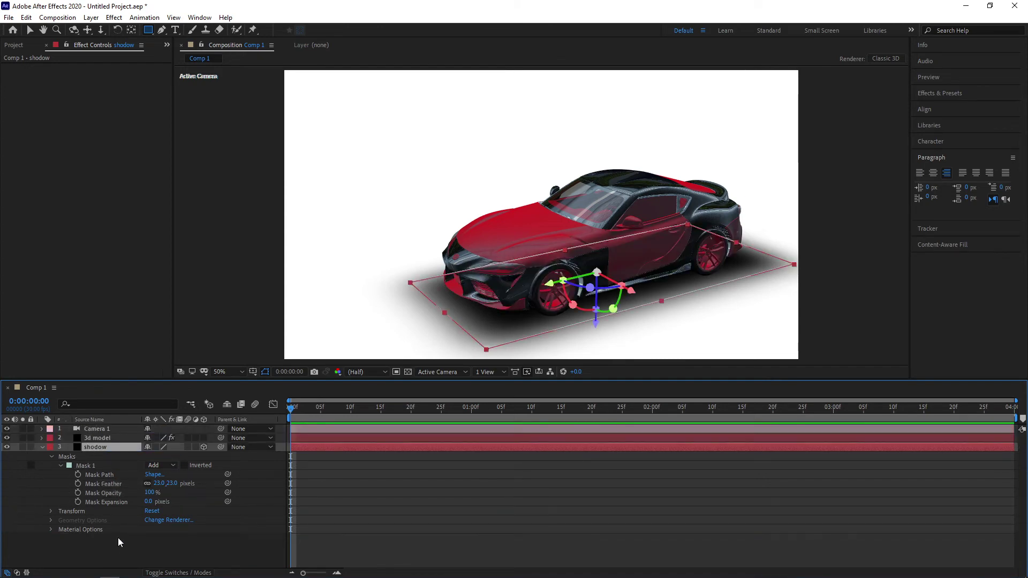
click(108, 535)
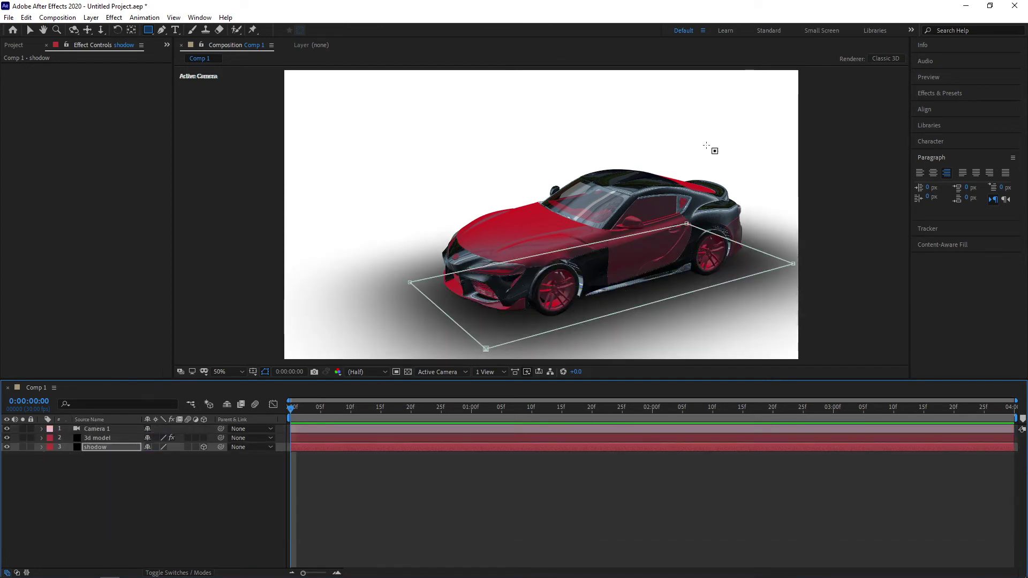
click(121, 532)
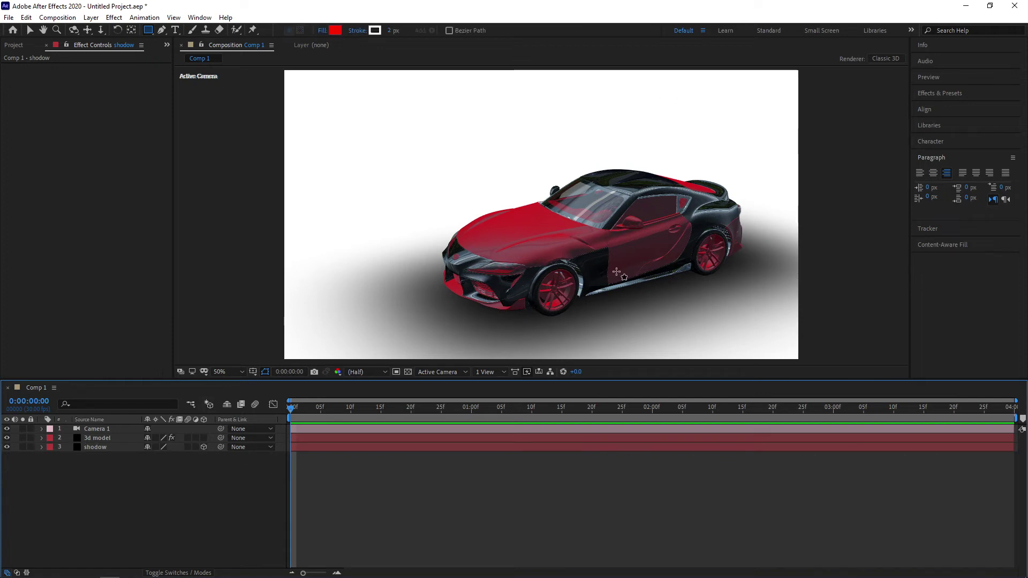
Orbit Camera 1 slightly to a more side-on view of the car, then select the 3d model layer
click(104, 429)
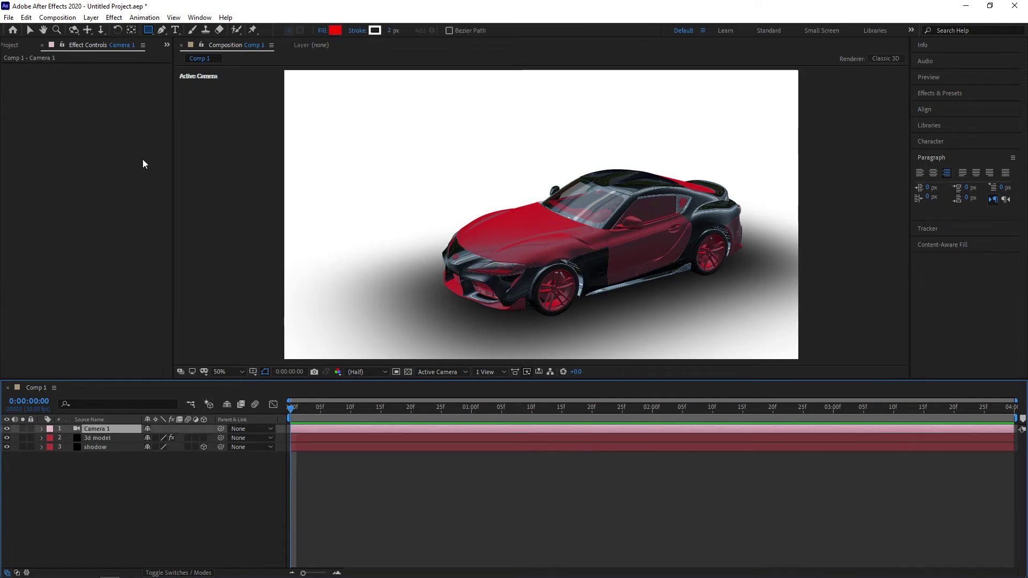
click(74, 30)
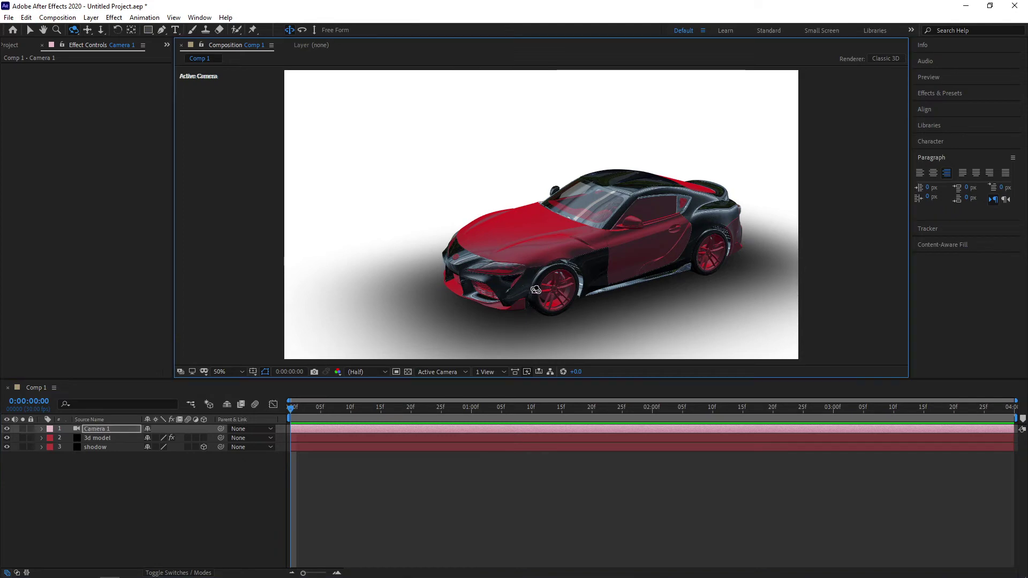
mouse_move(529, 287)
mouse_down()
mouse_move(547, 278)
mouse_move(538, 289)
mouse_move(597, 285)
mouse_up()
key(h)
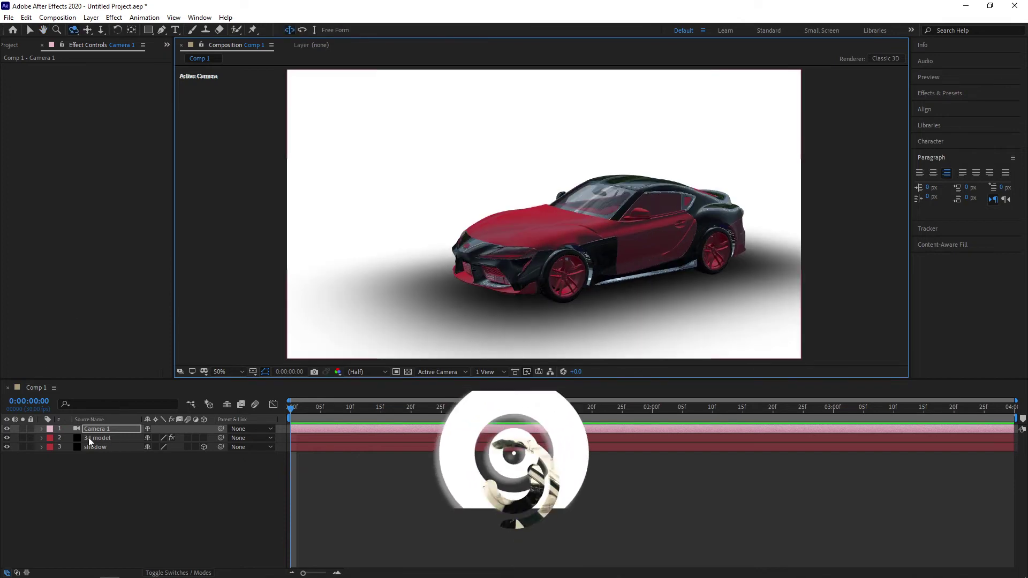
click(96, 438)
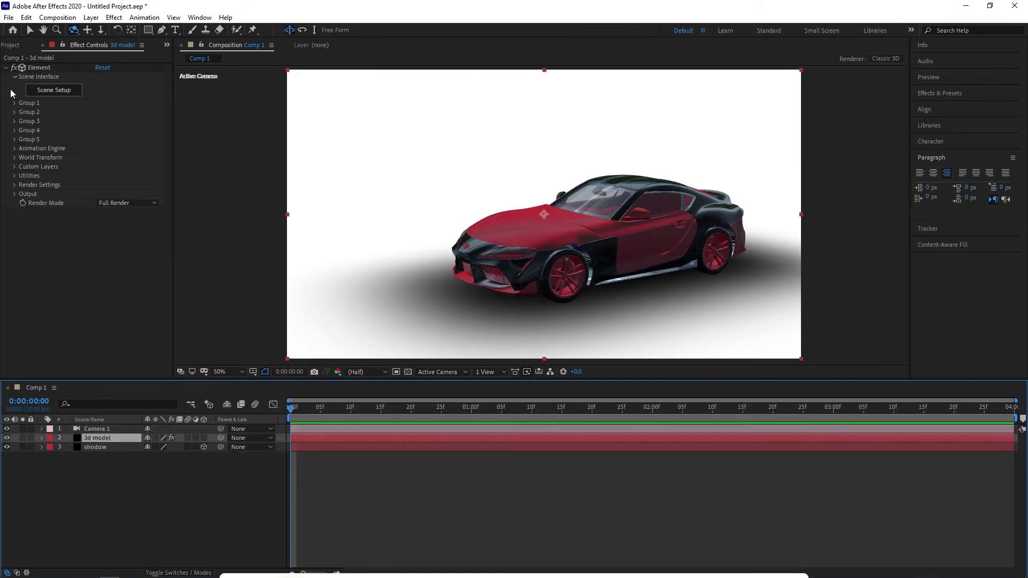
Create a Group 1 Null from Element's Group 1 Group Utilities
click(15, 104)
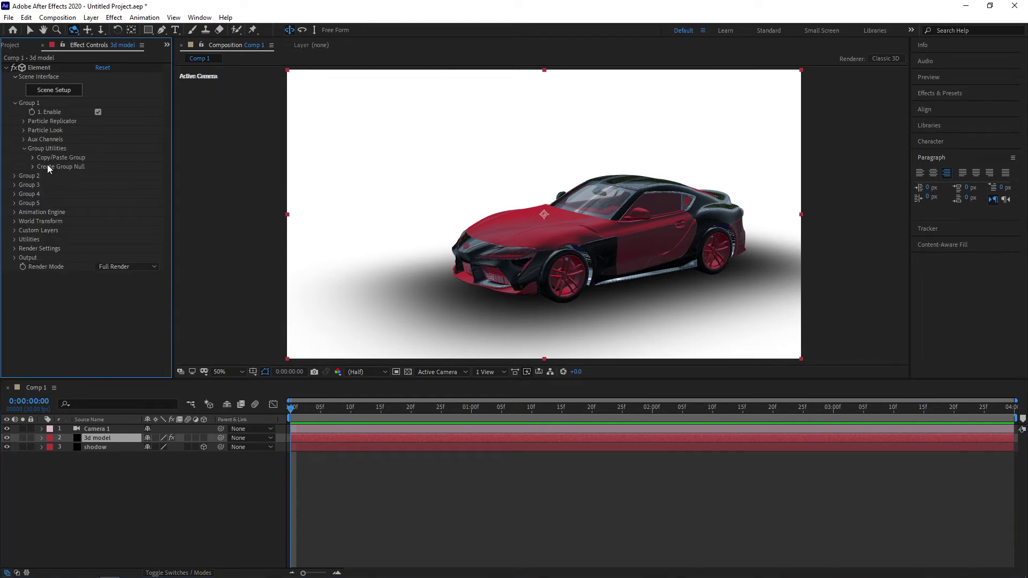
click(30, 167)
click(63, 181)
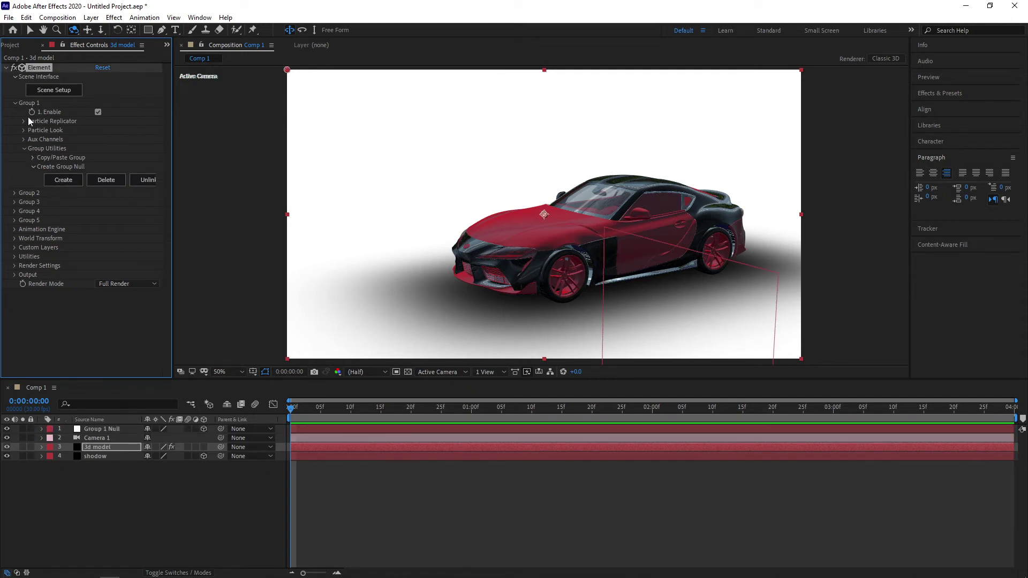
click(16, 104)
Parent the shadow layer to Group 1 Null and shift the null in Z depth
click(117, 429)
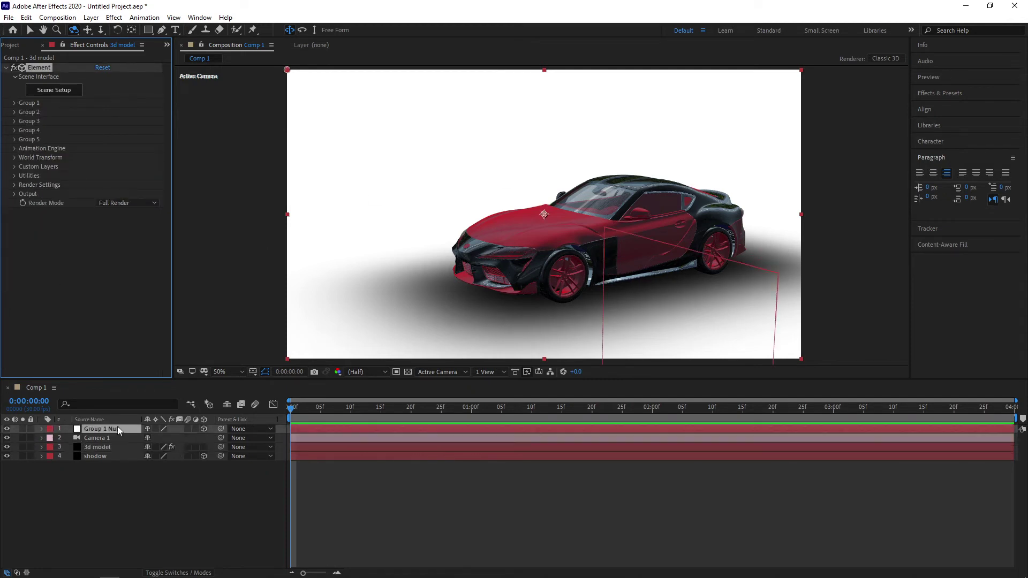
click(30, 30)
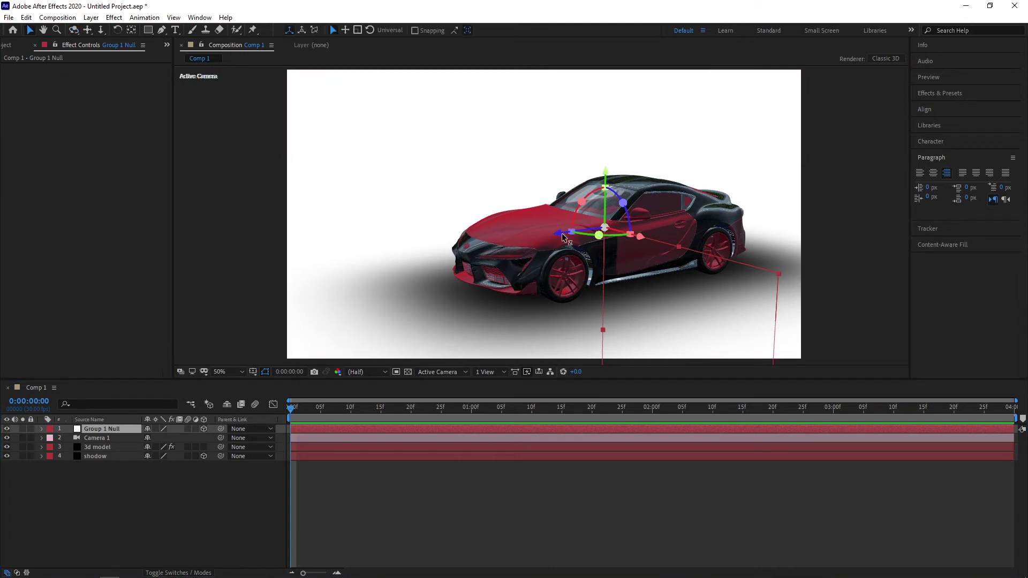
drag(638, 222, 557, 238)
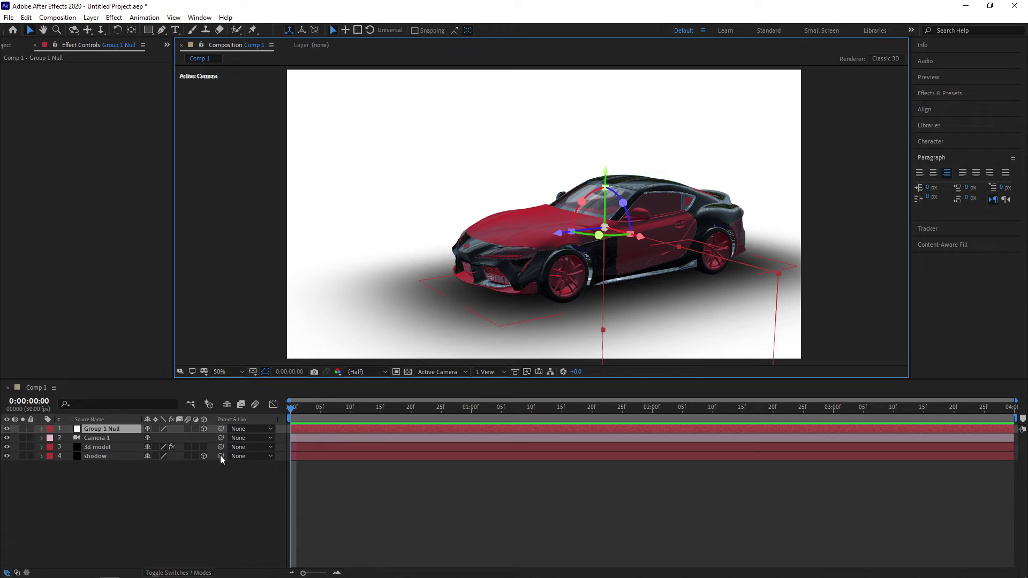
drag(221, 456, 87, 430)
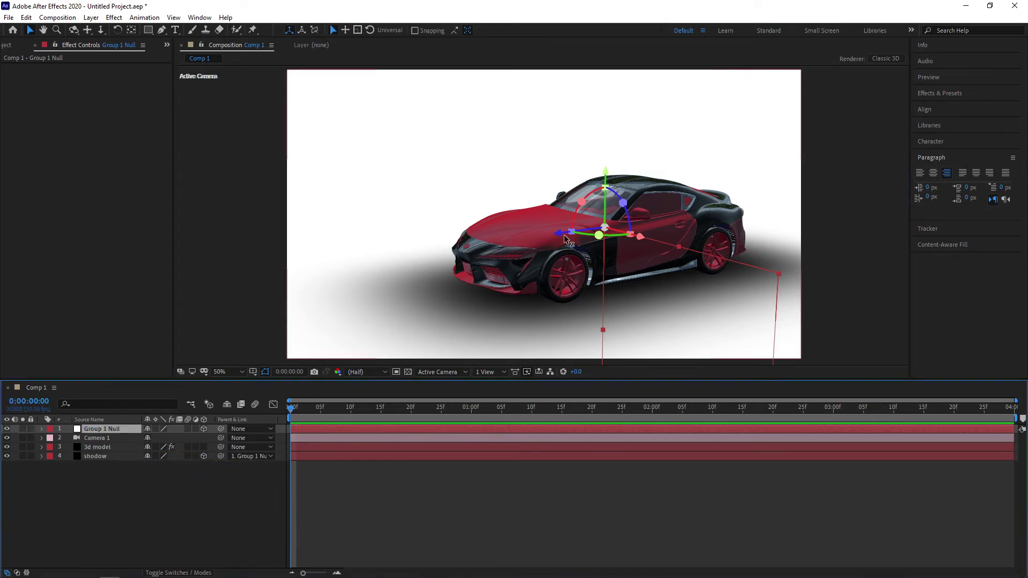
mouse_move(569, 235)
mouse_down()
mouse_move(559, 239)
mouse_move(586, 259)
mouse_up()
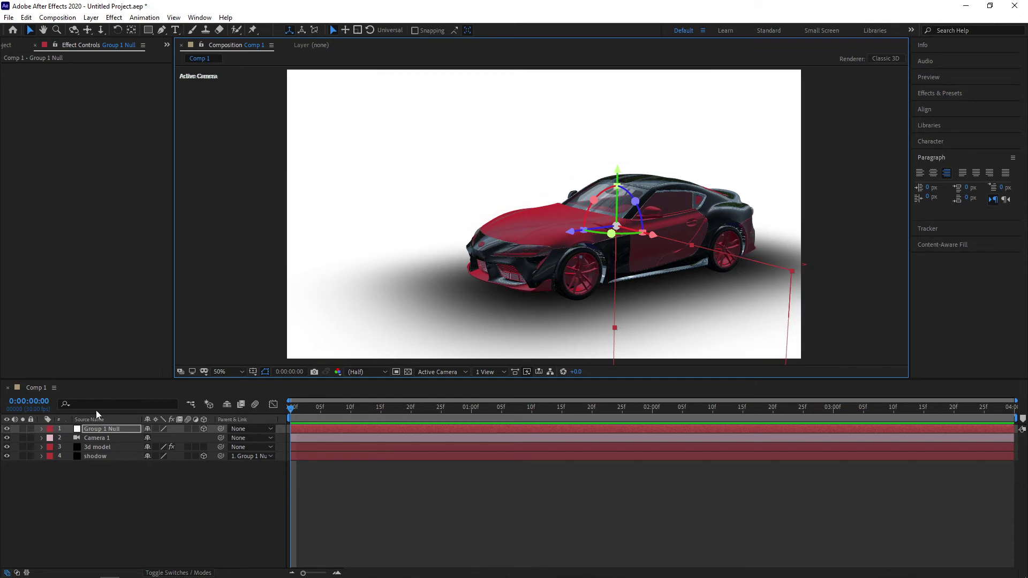
Add Black Solid 1 and move it to the bottom of the layer stack
click(97, 447)
right_click(92, 464)
mouse_move(195, 351)
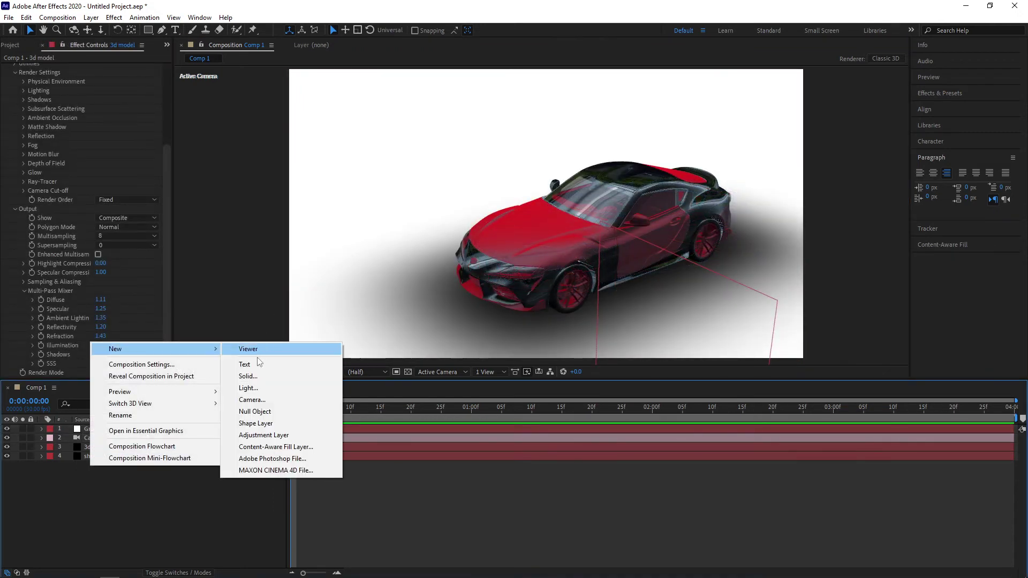
click(262, 379)
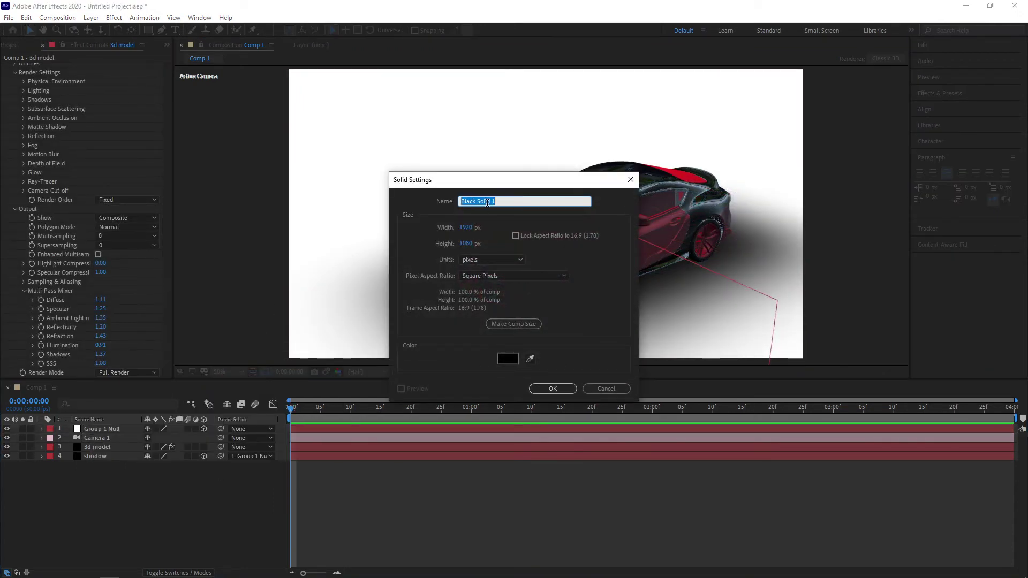
click(557, 389)
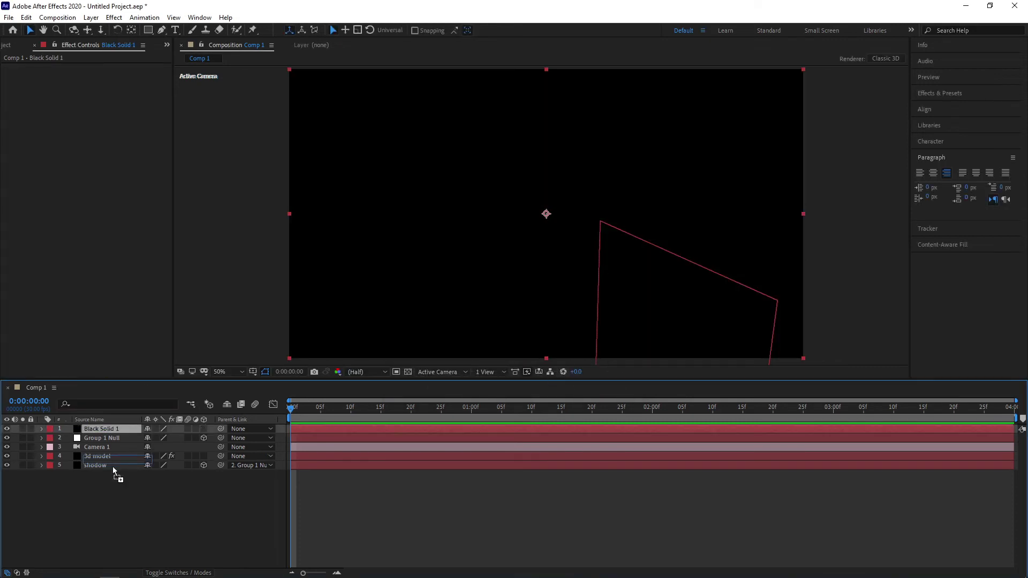
drag(113, 469, 113, 516)
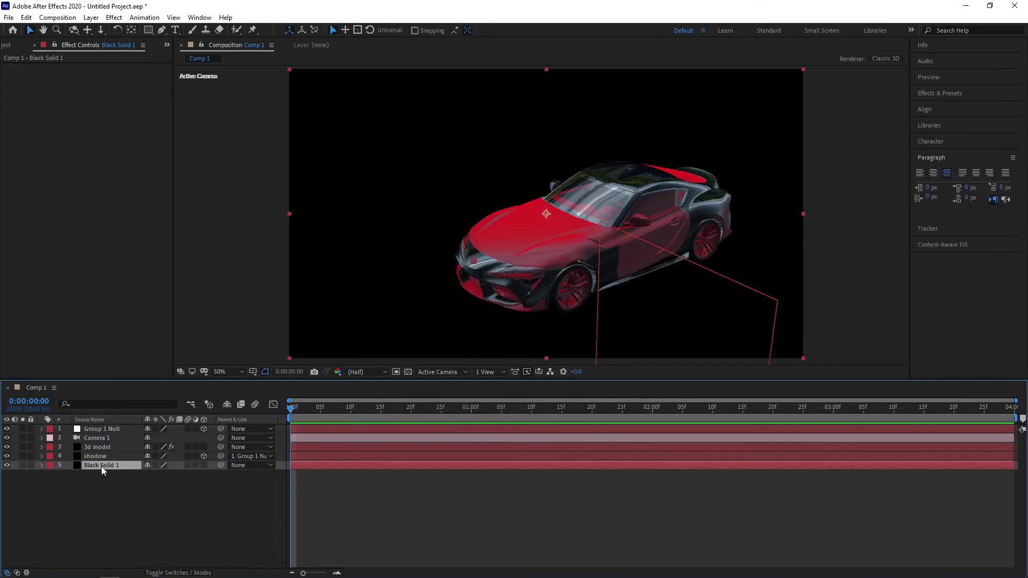
Apply the Gradient Ramp effect to Black Solid 1
click(114, 17)
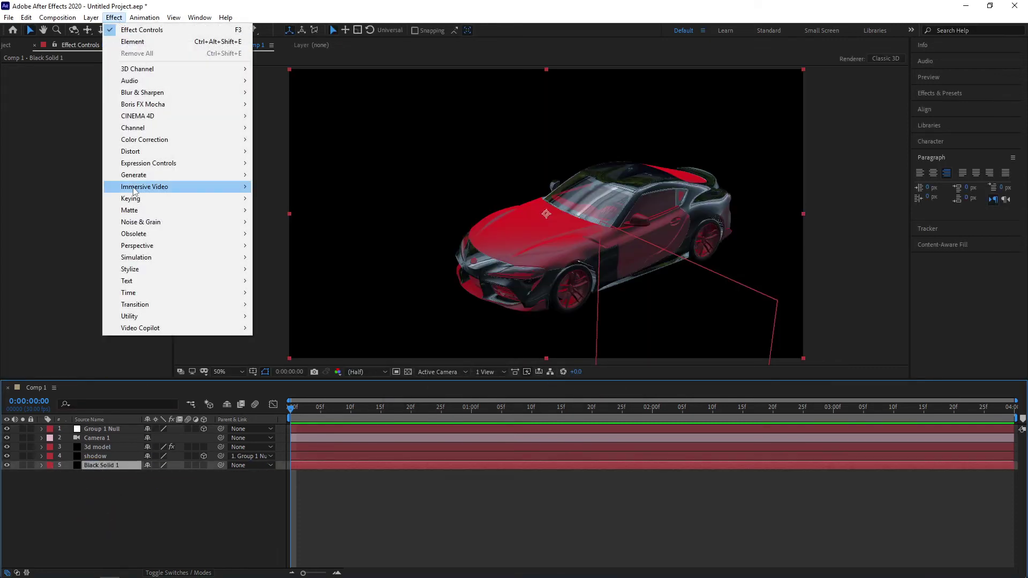
mouse_move(162, 175)
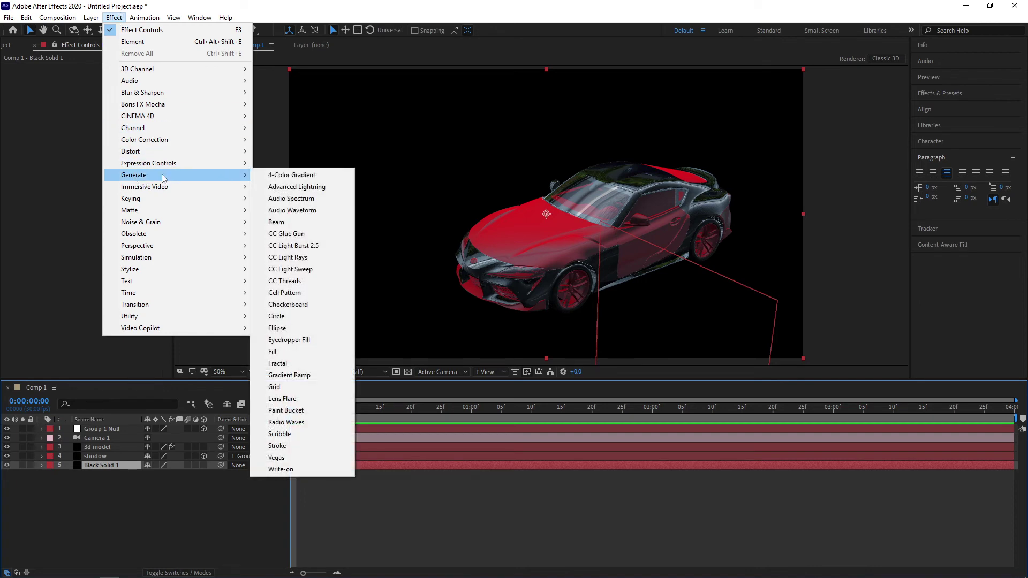
click(288, 376)
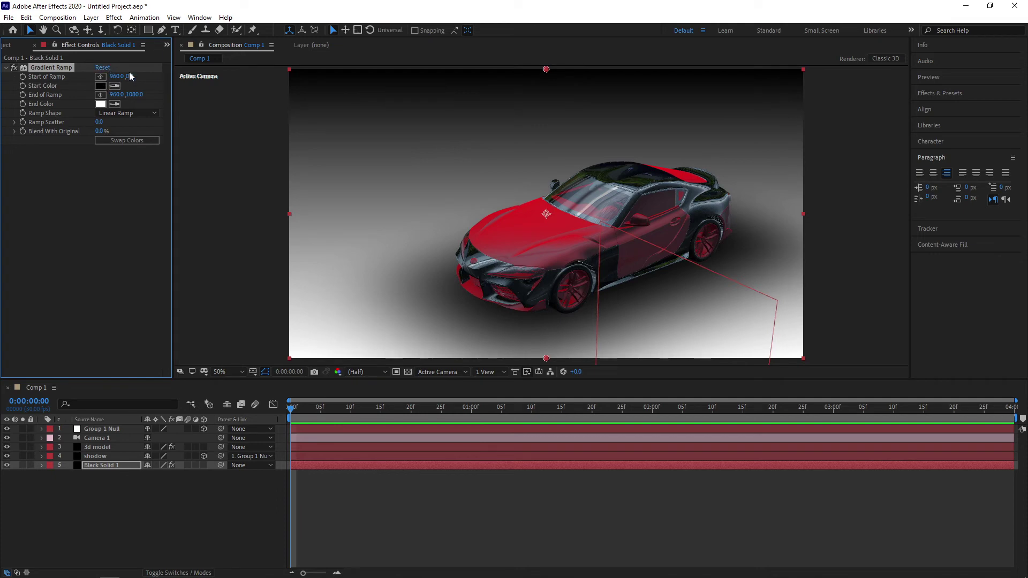
Make the ramp a Radial Ramp centred on the car with a red start colour
click(120, 114)
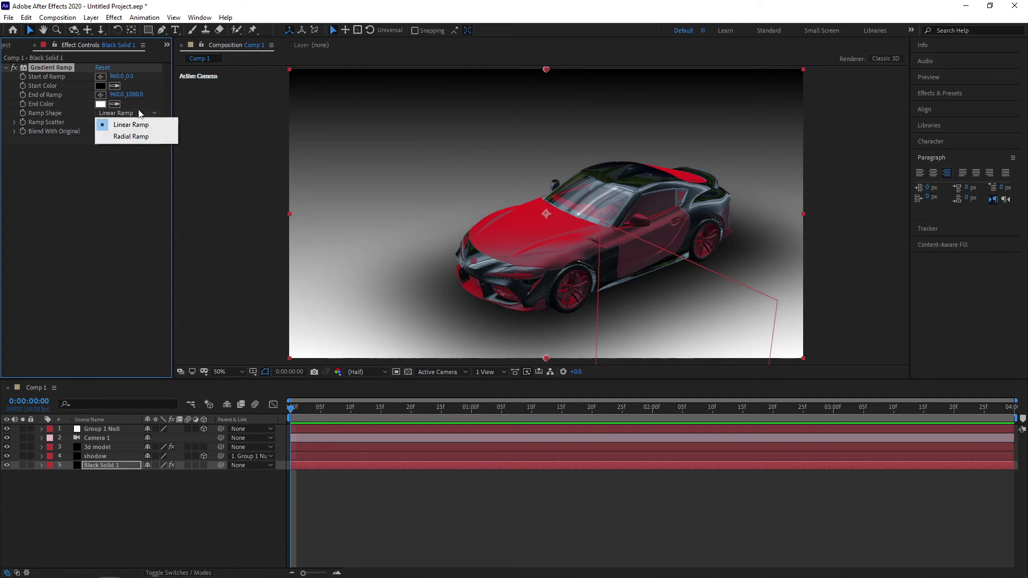
click(133, 137)
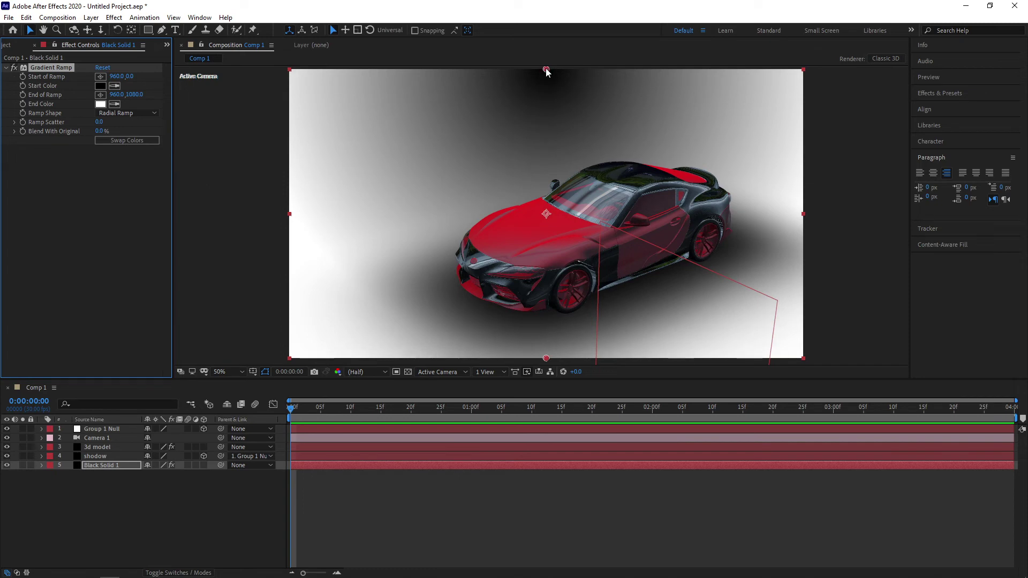
mouse_move(547, 70)
mouse_down()
mouse_move(553, 194)
mouse_move(554, 126)
mouse_up()
click(100, 85)
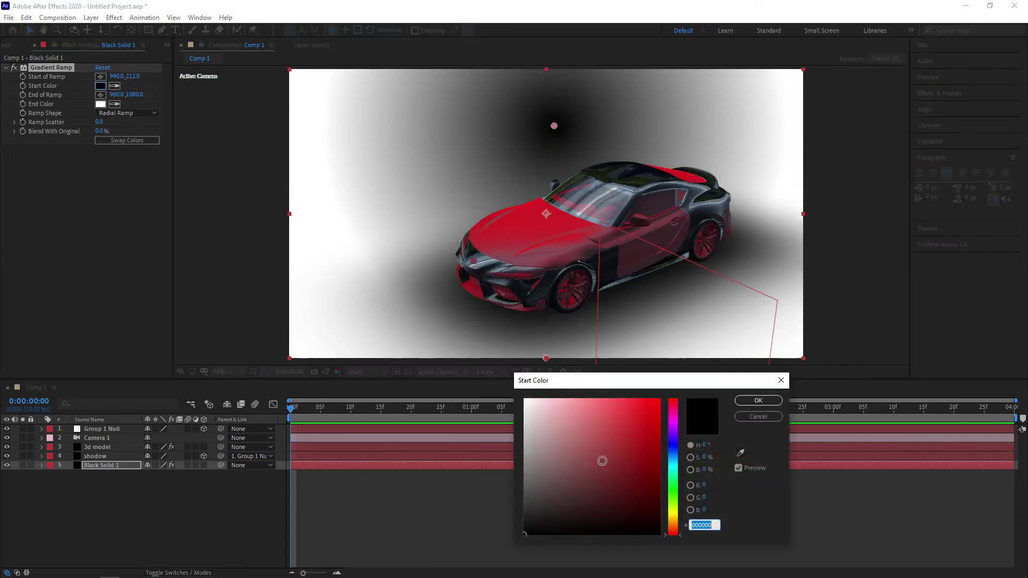
drag(603, 461, 664, 396)
click(758, 400)
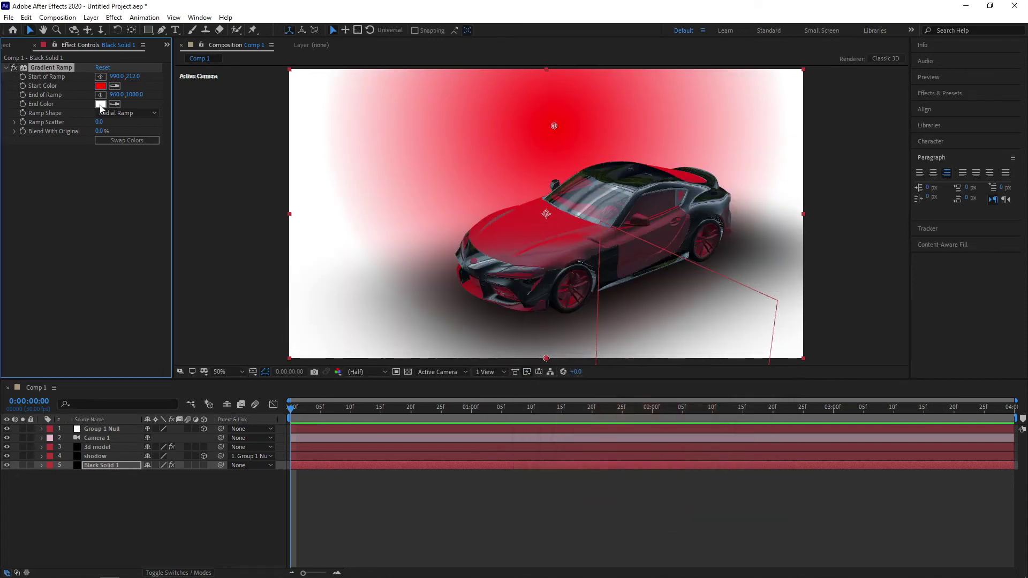
Set the ramp's end colour to black and reposition its start and end points
click(101, 104)
drag(587, 441, 486, 575)
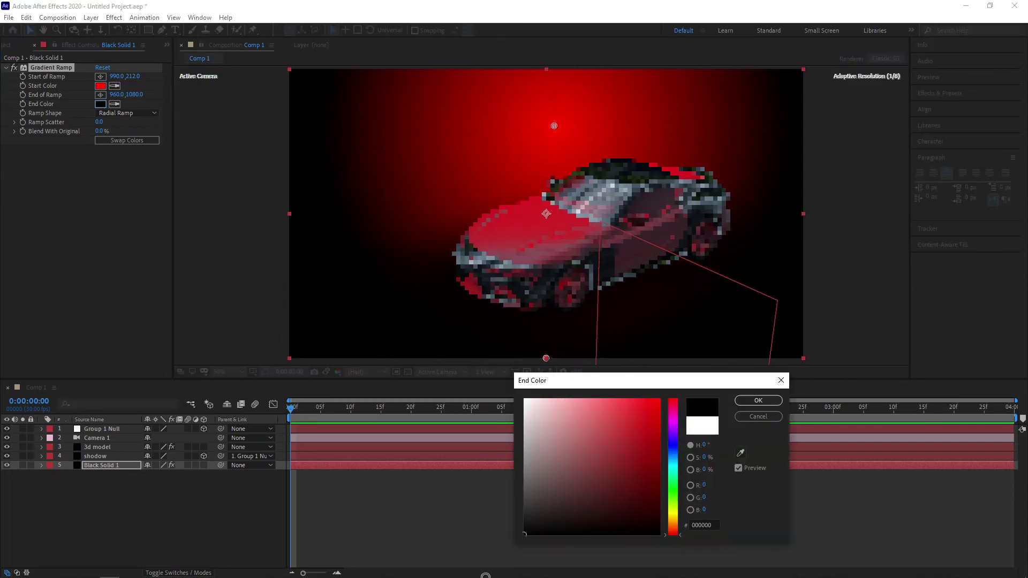
click(758, 401)
mouse_move(556, 127)
mouse_down()
mouse_move(560, 171)
mouse_move(573, 20)
mouse_up()
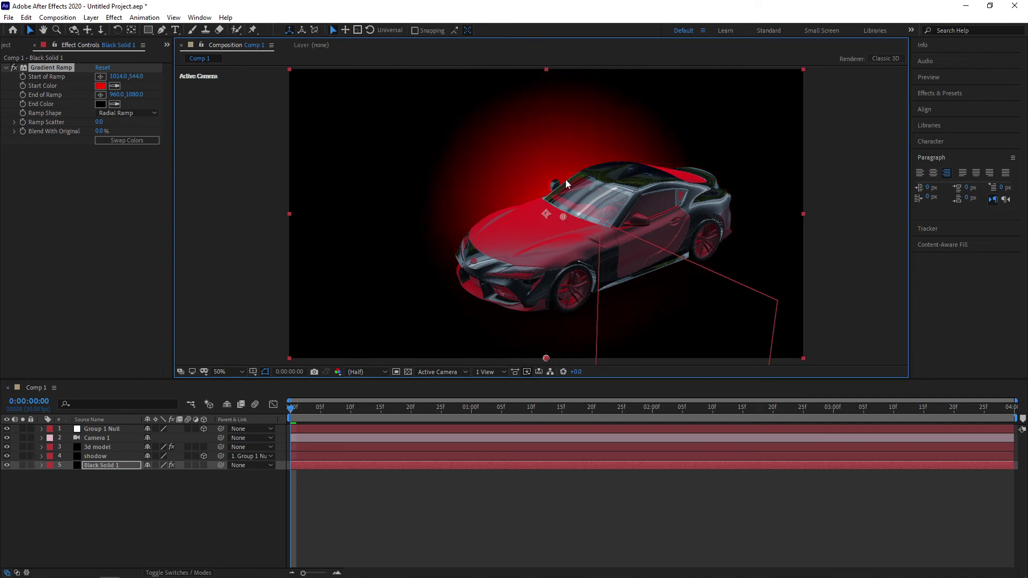
mouse_move(116, 95)
mouse_down()
mouse_move(534, 1)
mouse_move(513, 217)
mouse_up()
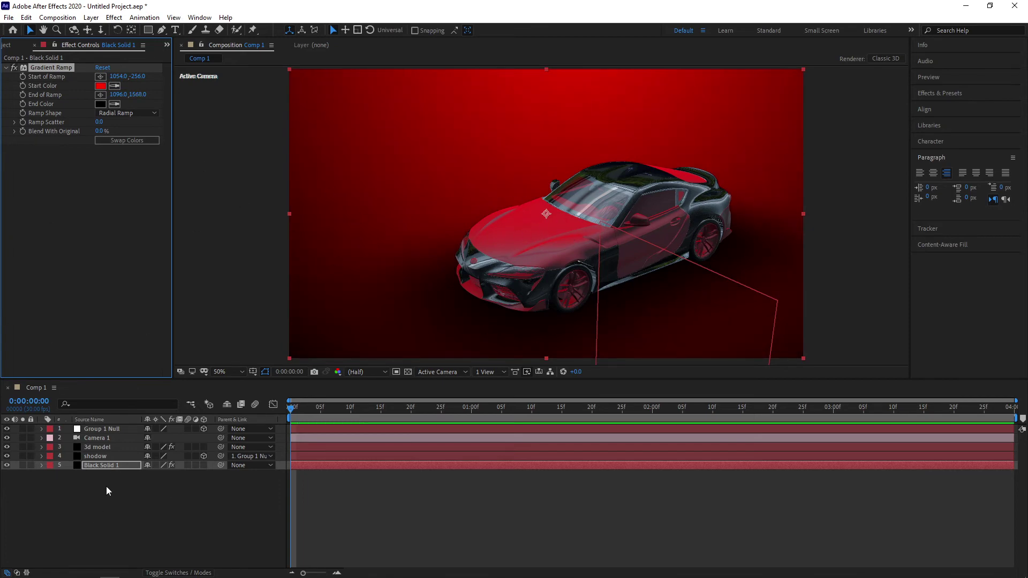
click(100, 448)
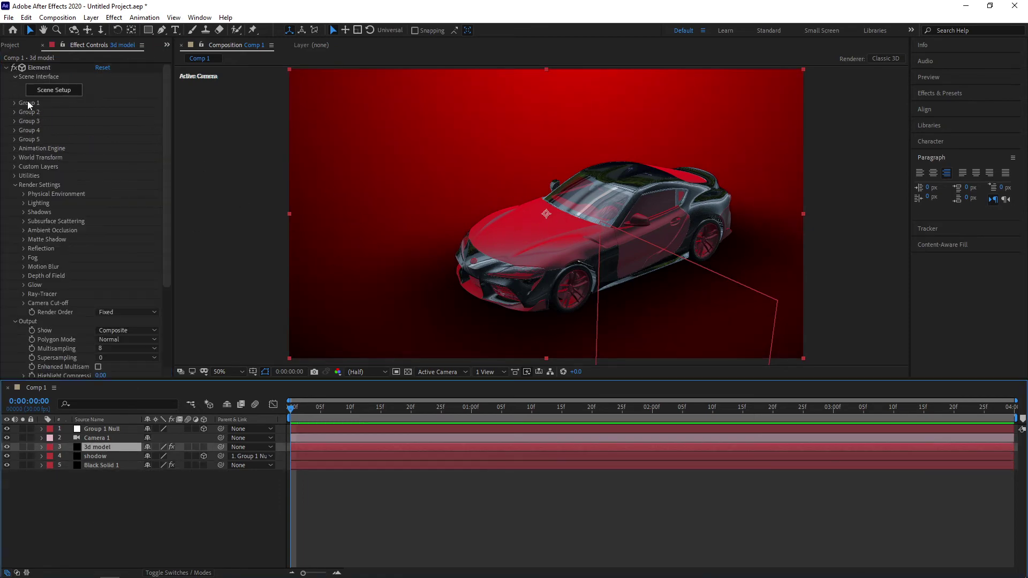
In Element 3D Scene Setup, set the hood material wire_028089177's Refraction Intensity to 15%
click(54, 90)
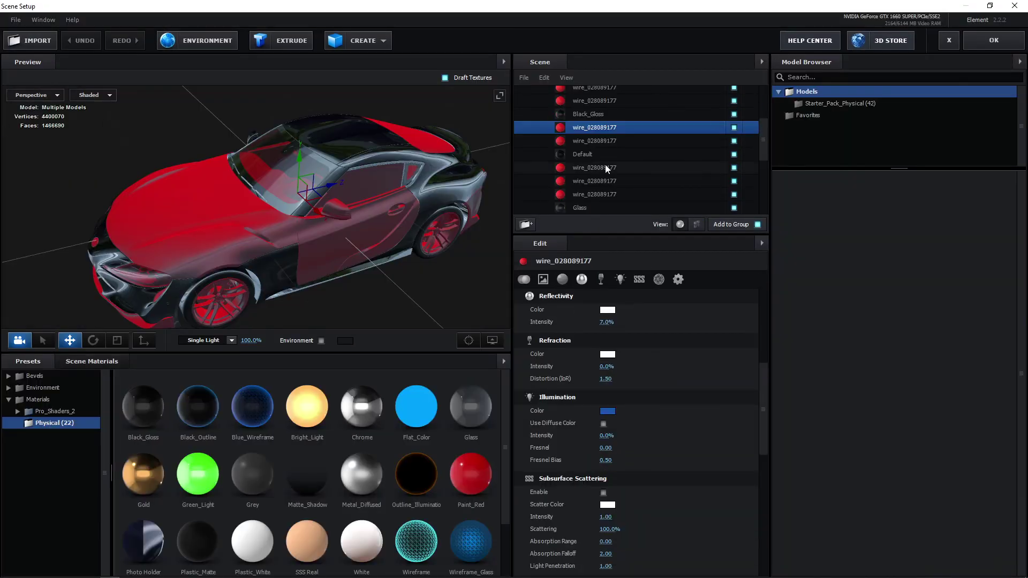
scroll(589, 151, up, 3)
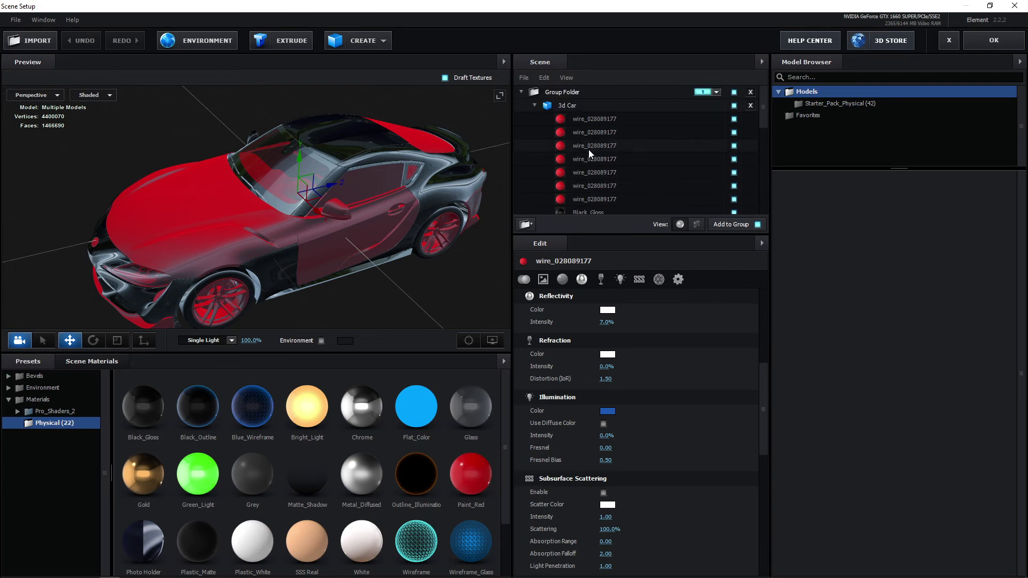
click(591, 123)
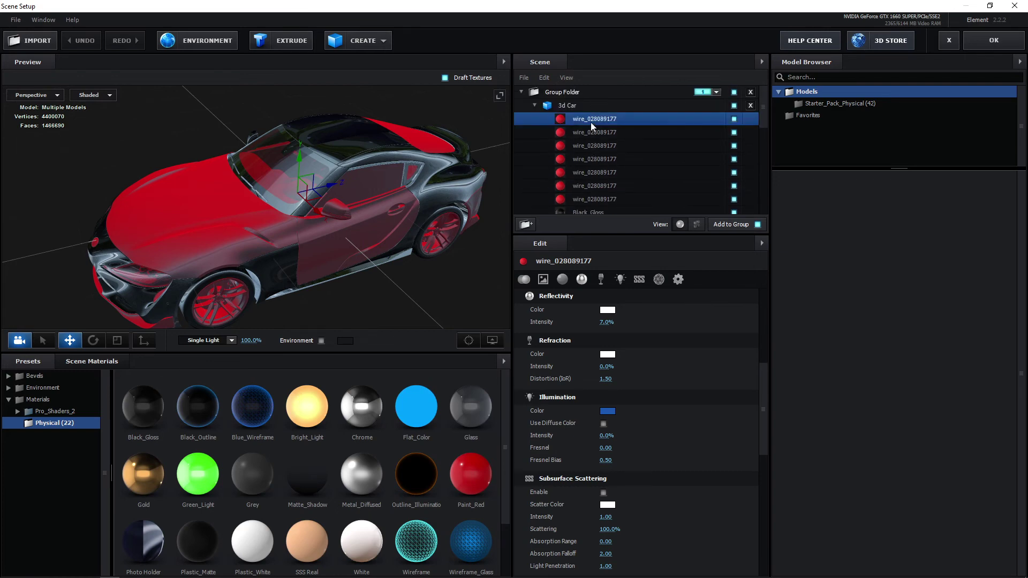
click(174, 212)
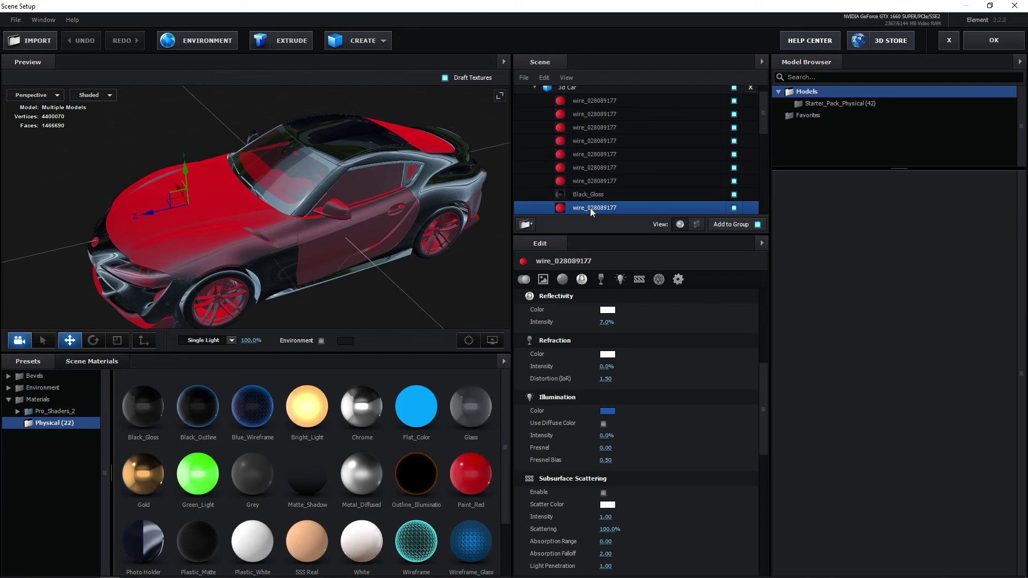
drag(607, 367, 632, 367)
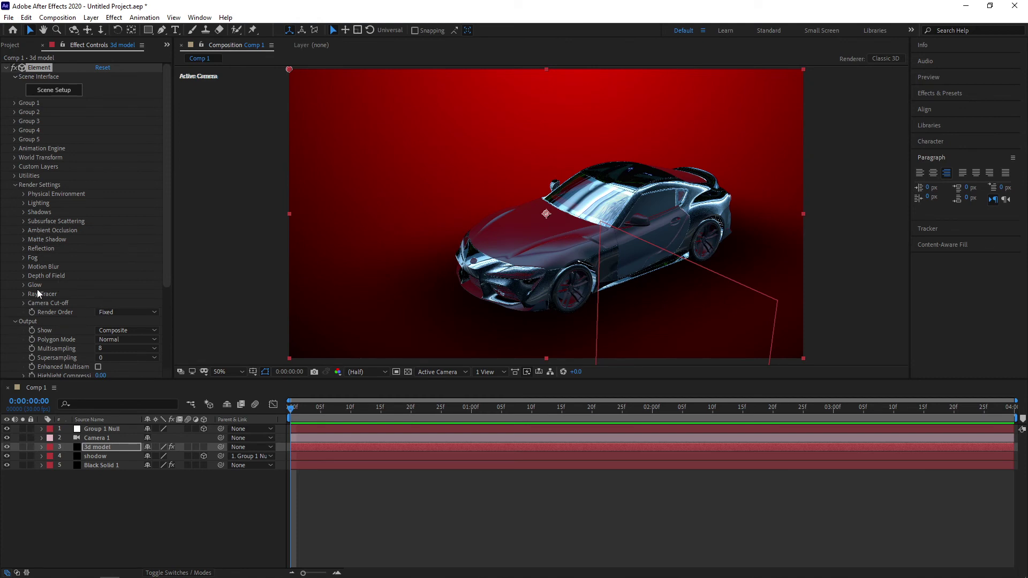
Set Physical Environment exposure to 1.09 and environment rotation to X 0°, Y 74°, Z 100°
click(24, 194)
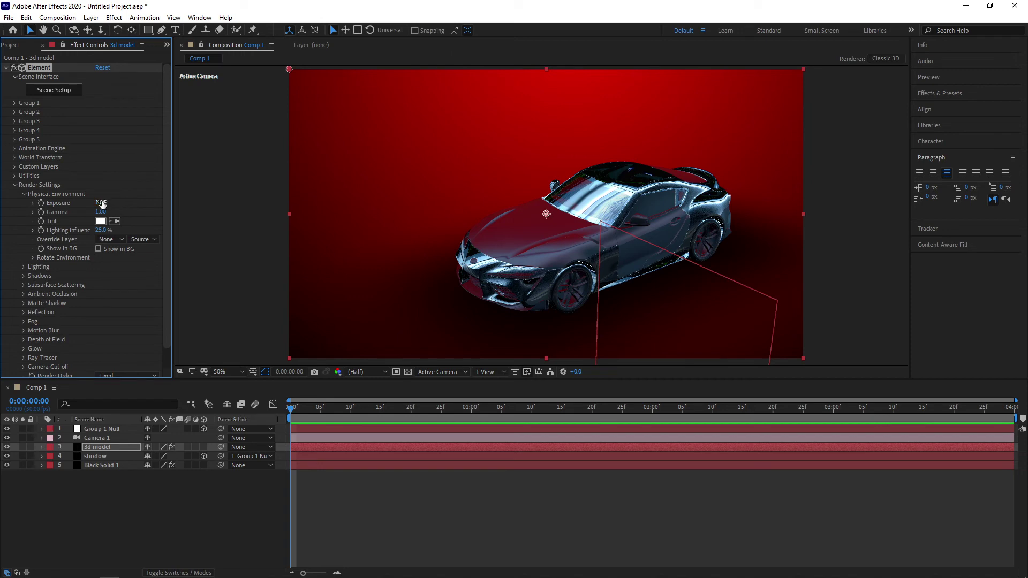
drag(102, 204, 111, 206)
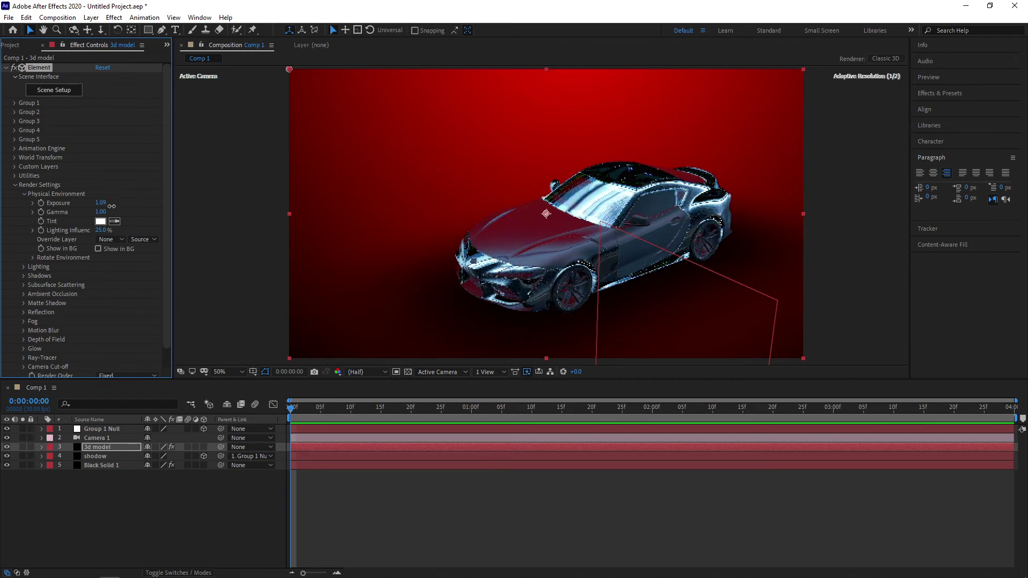
click(33, 258)
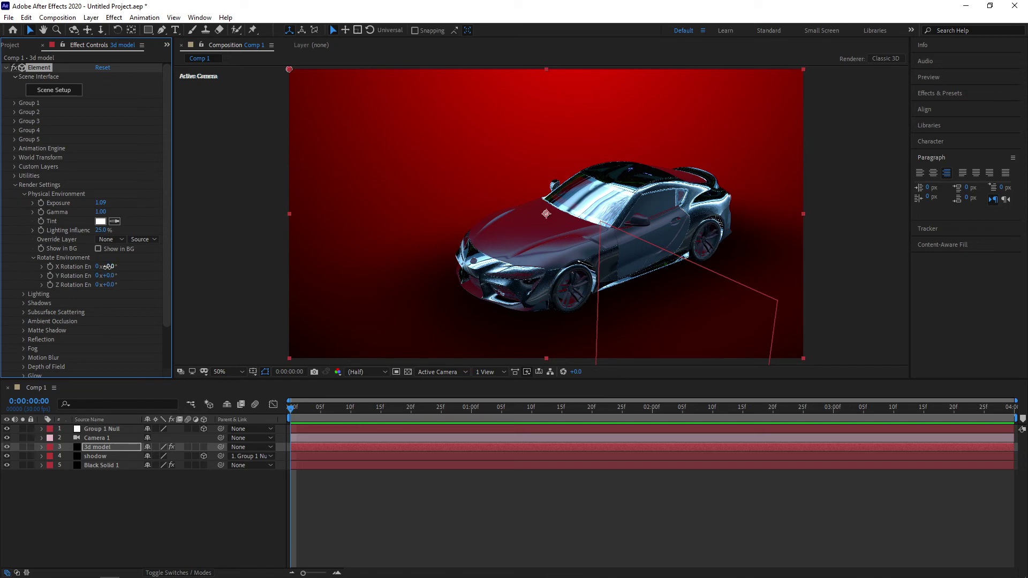
drag(107, 267, 112, 266)
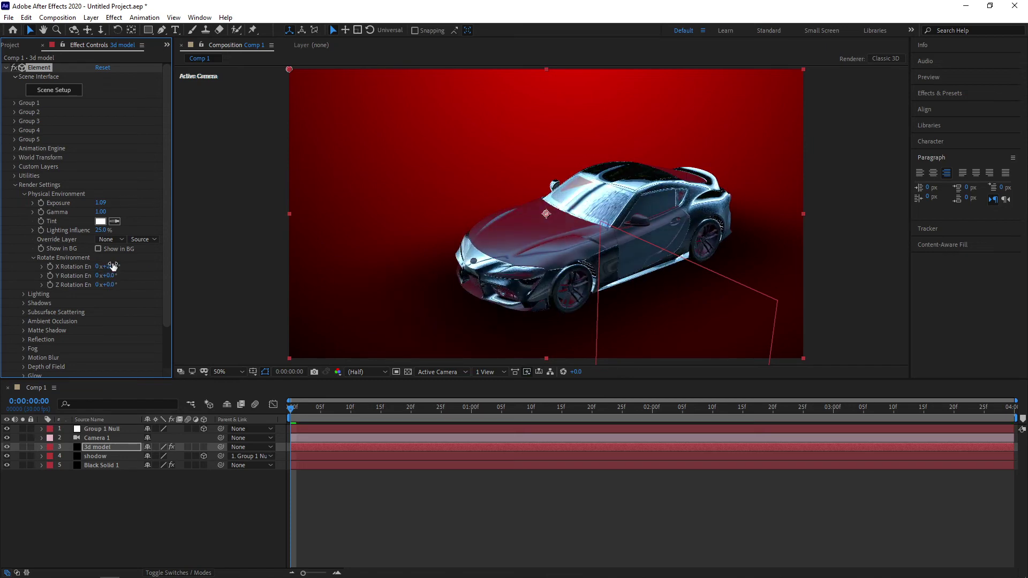
click(110, 266)
text(0)
key(Return)
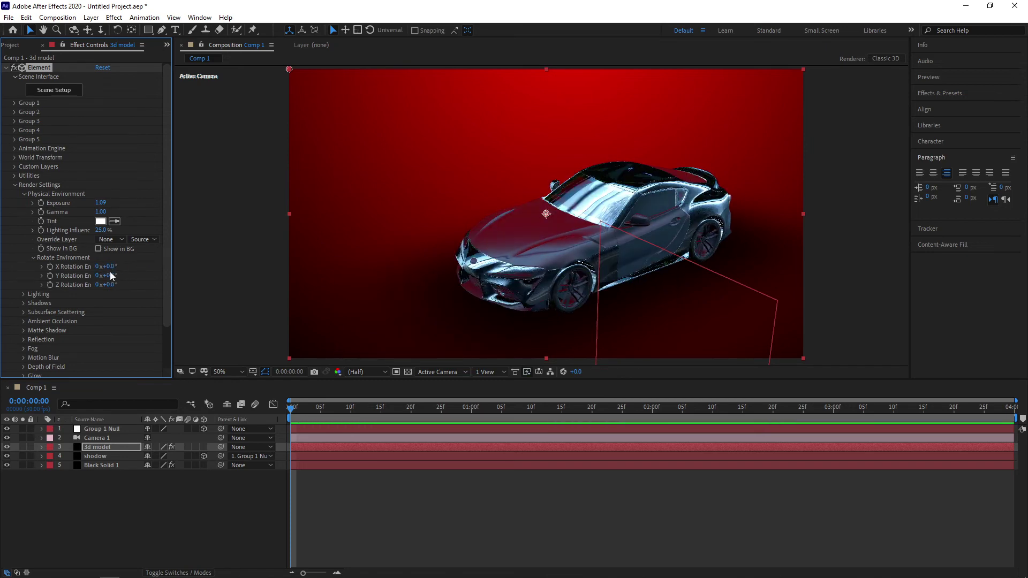
drag(111, 275, 191, 267)
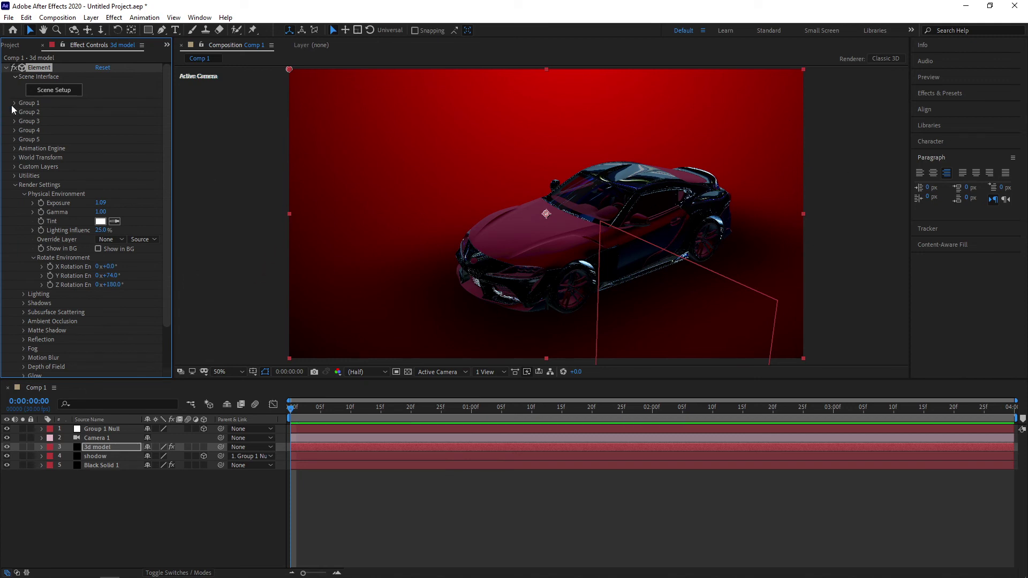
click(14, 185)
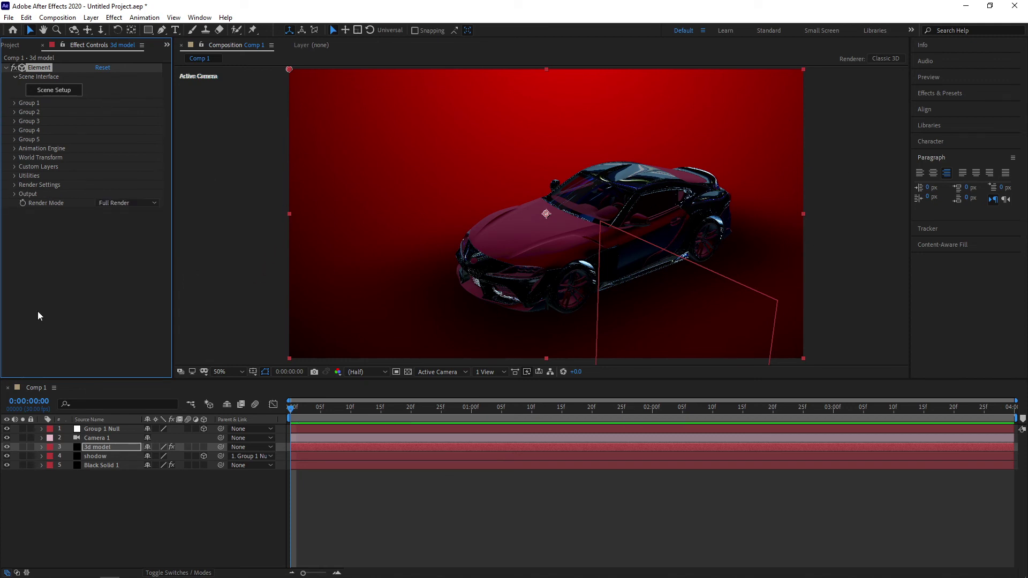
Add a new Spot Light 1 light layer to Comp 1
right_click(143, 521)
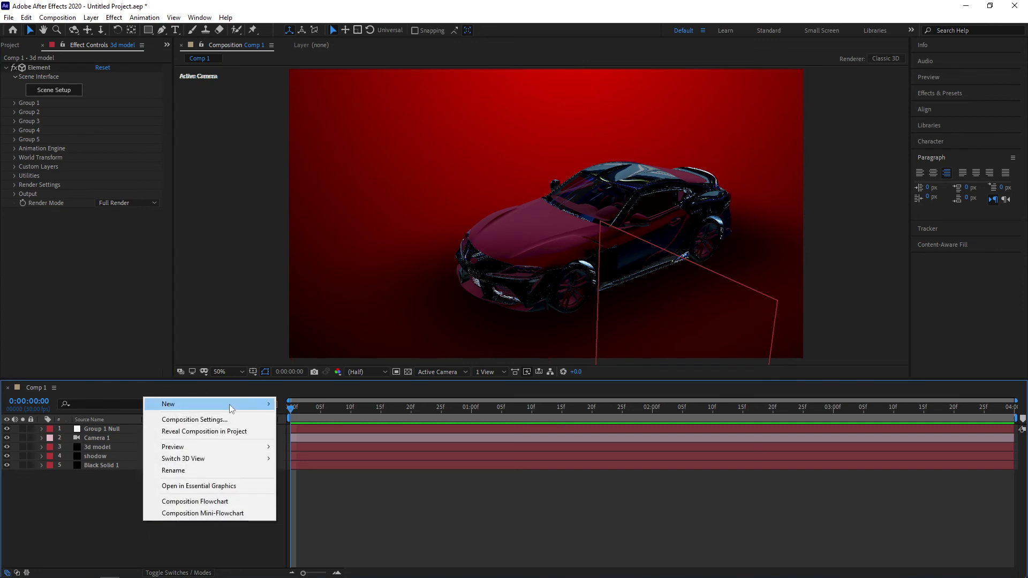
mouse_move(230, 408)
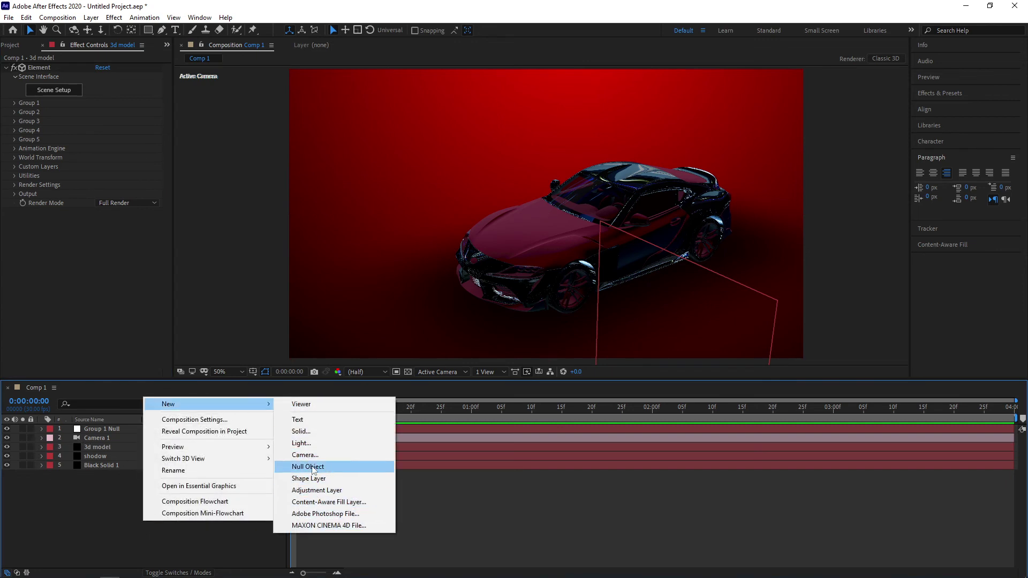
click(312, 445)
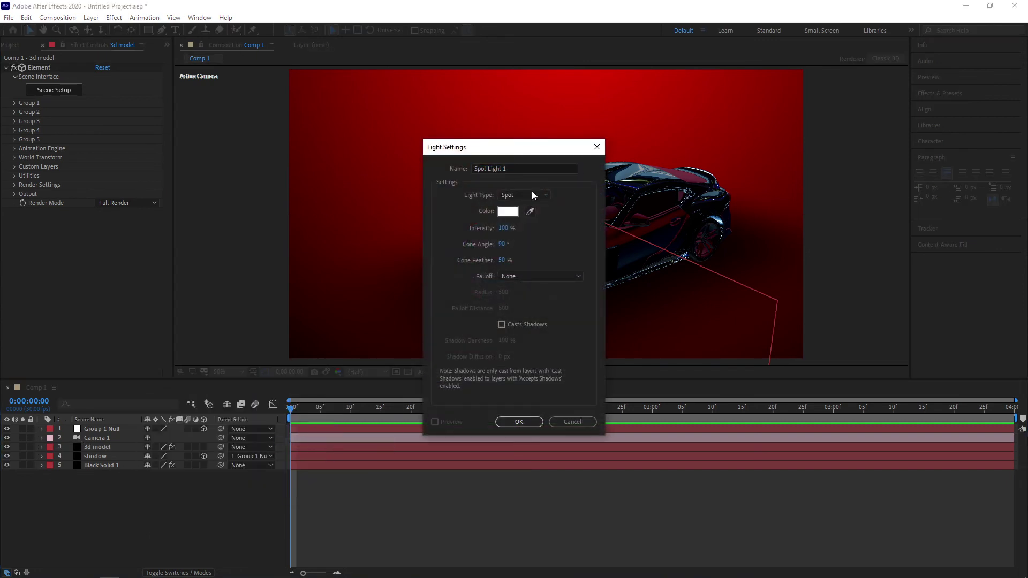
click(533, 192)
click(535, 197)
click(519, 422)
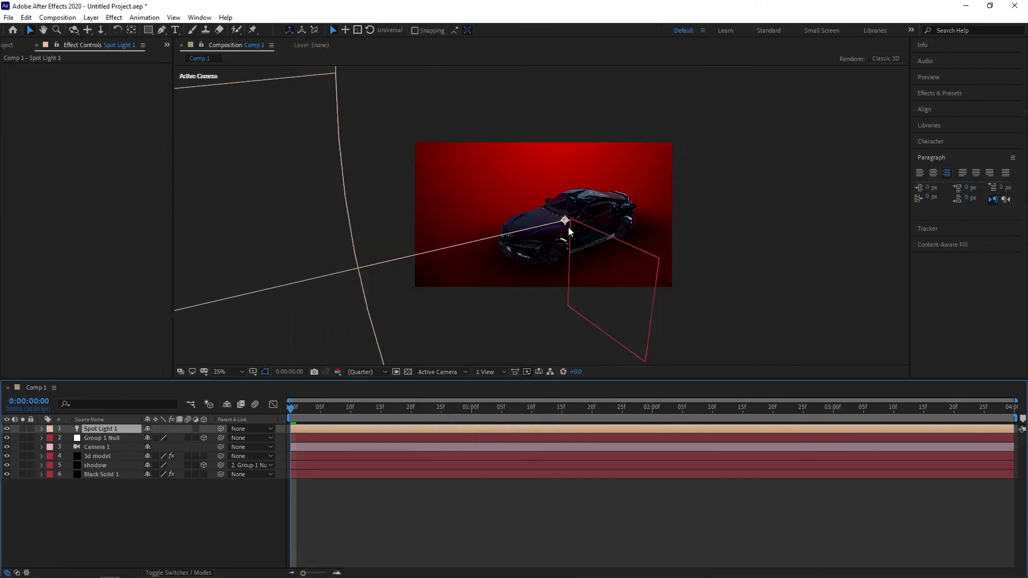
right_click(146, 545)
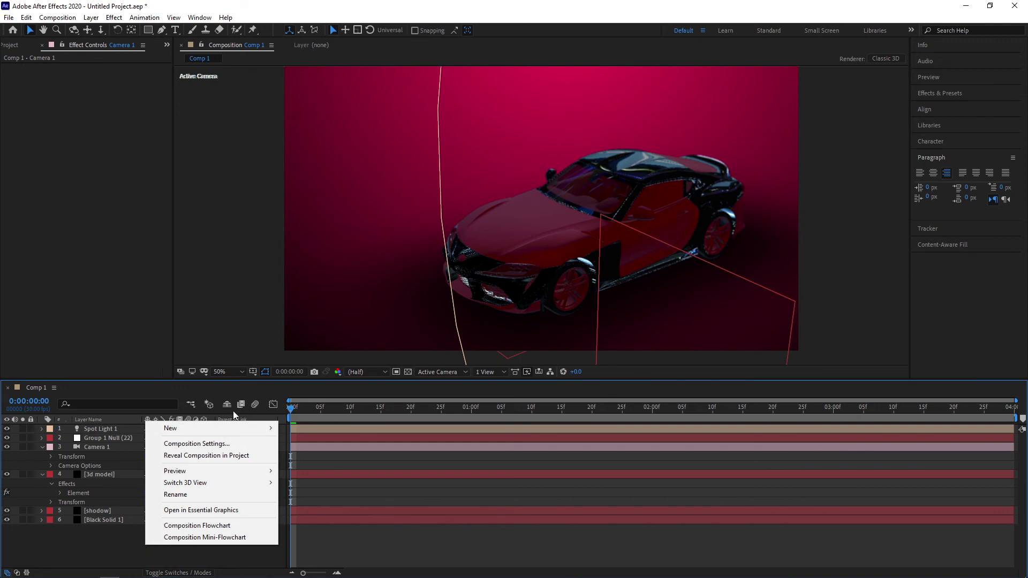
Add a new text layer reading 'CAR MODEL'
mouse_move(257, 429)
click(285, 443)
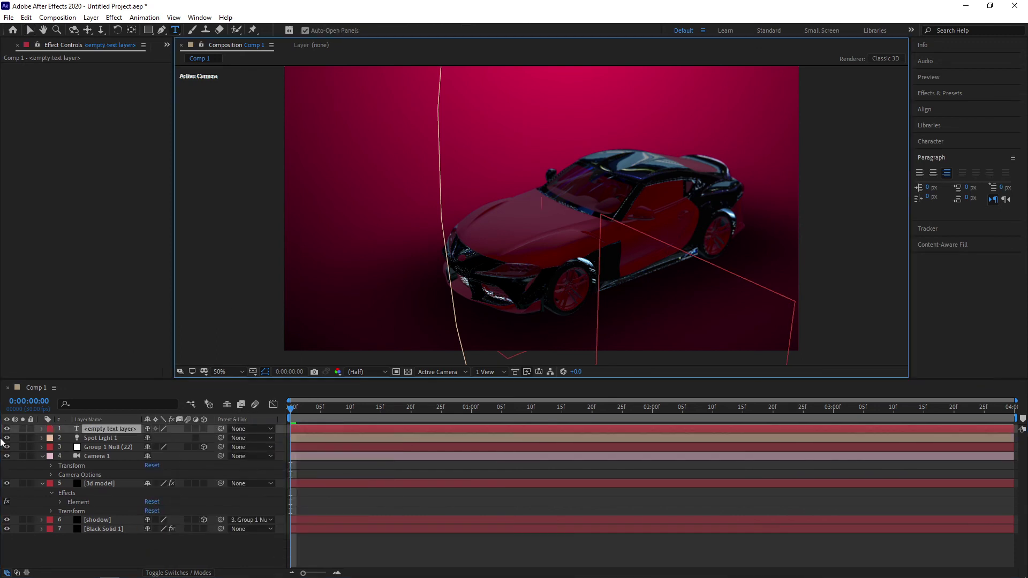
click(109, 429)
text(CAR Model)
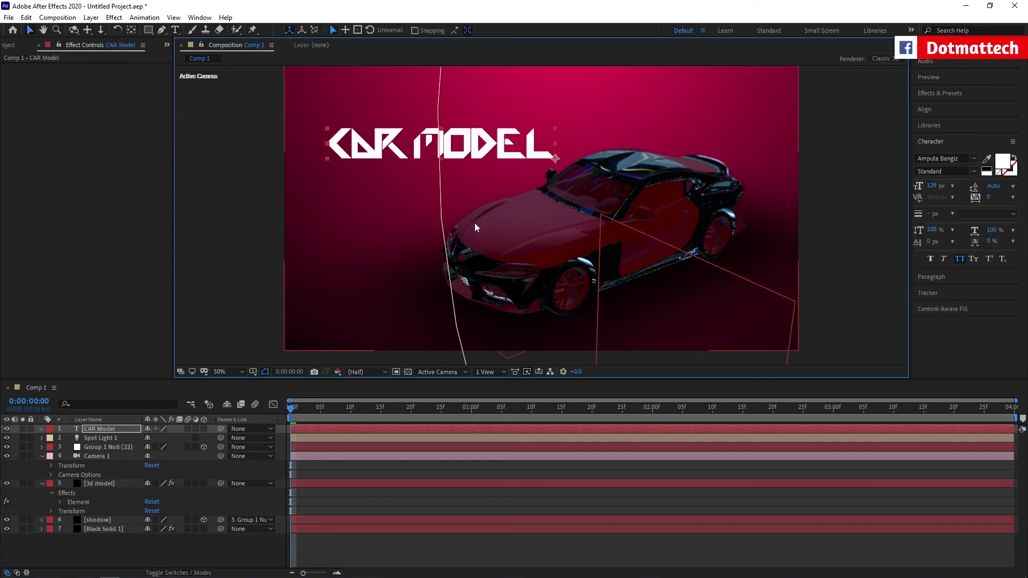
Apply the Blurs > Bullet Train text preset to the CAR MODEL title and preview it
click(953, 95)
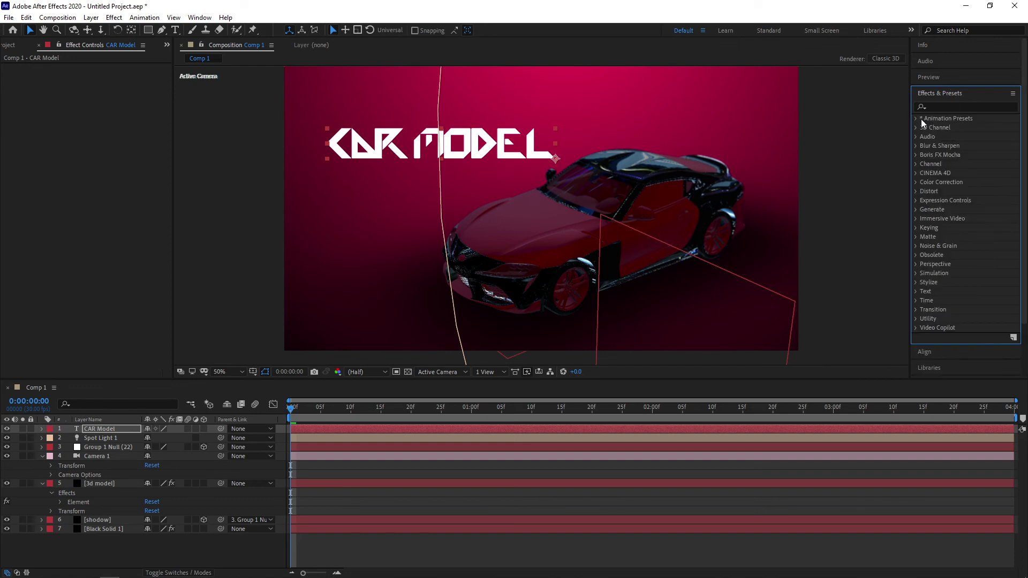
click(917, 119)
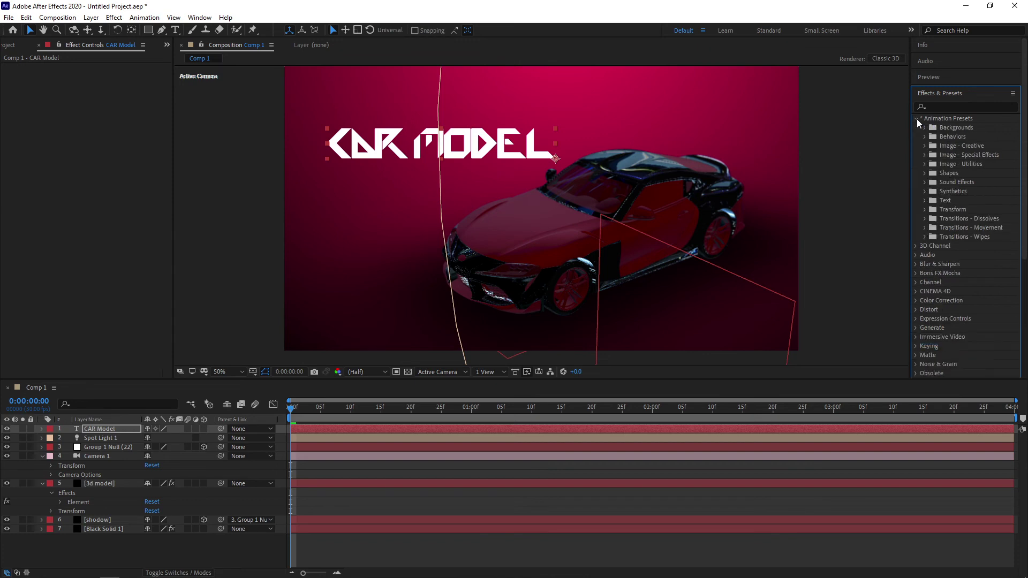
click(926, 200)
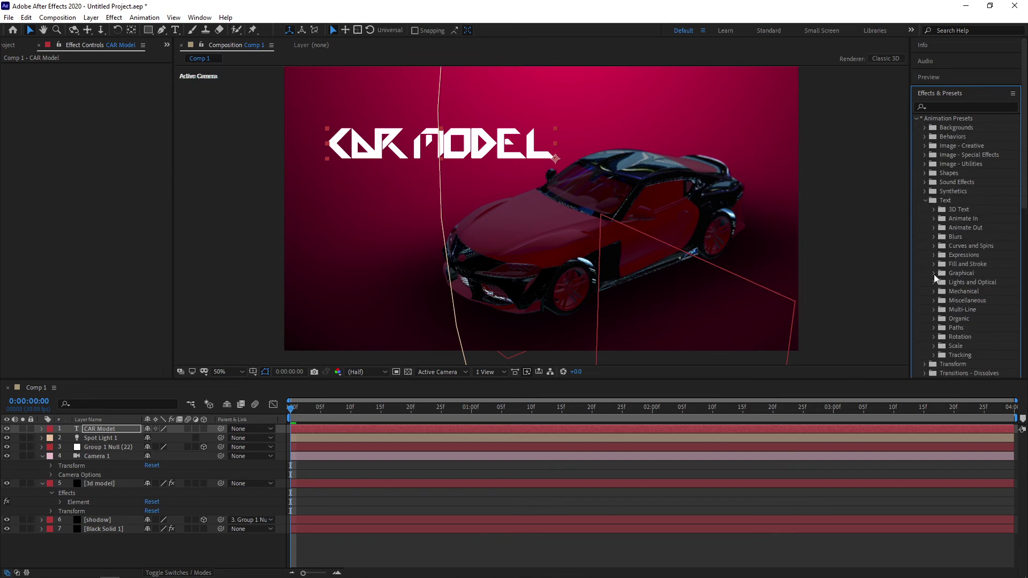
click(935, 255)
double_click(973, 264)
key(ctrl+z)
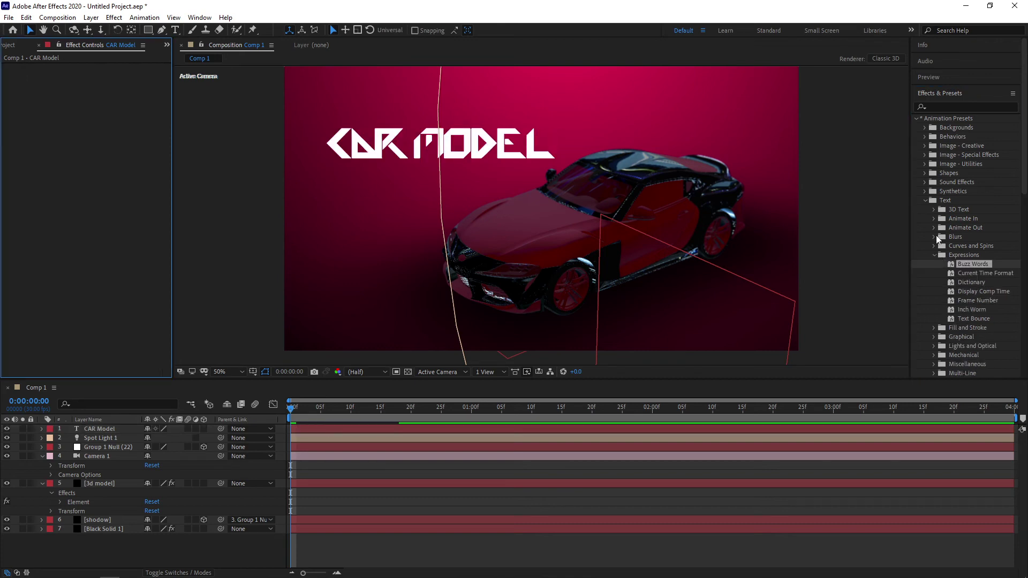
click(935, 237)
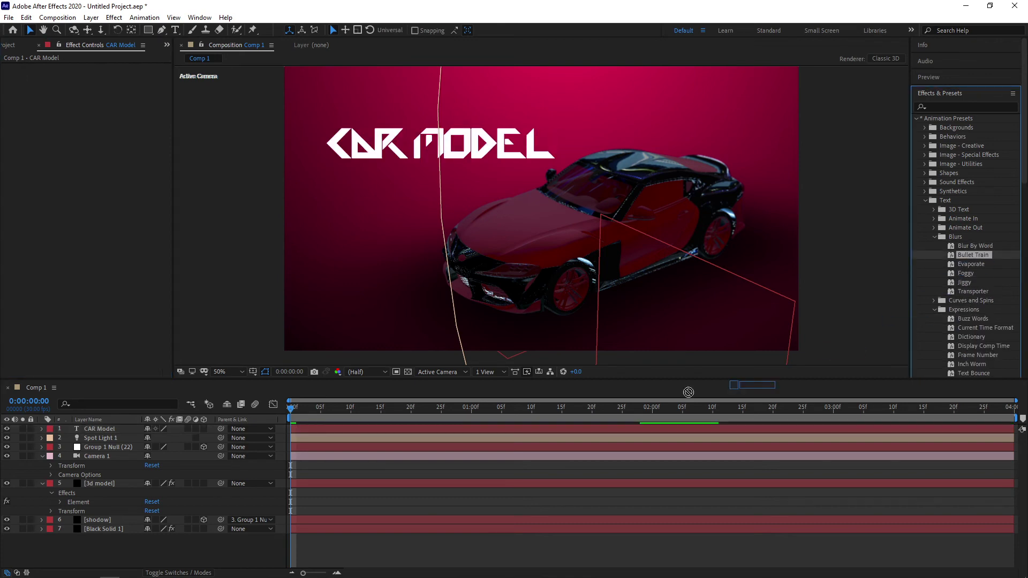
drag(959, 258, 397, 430)
key(space)
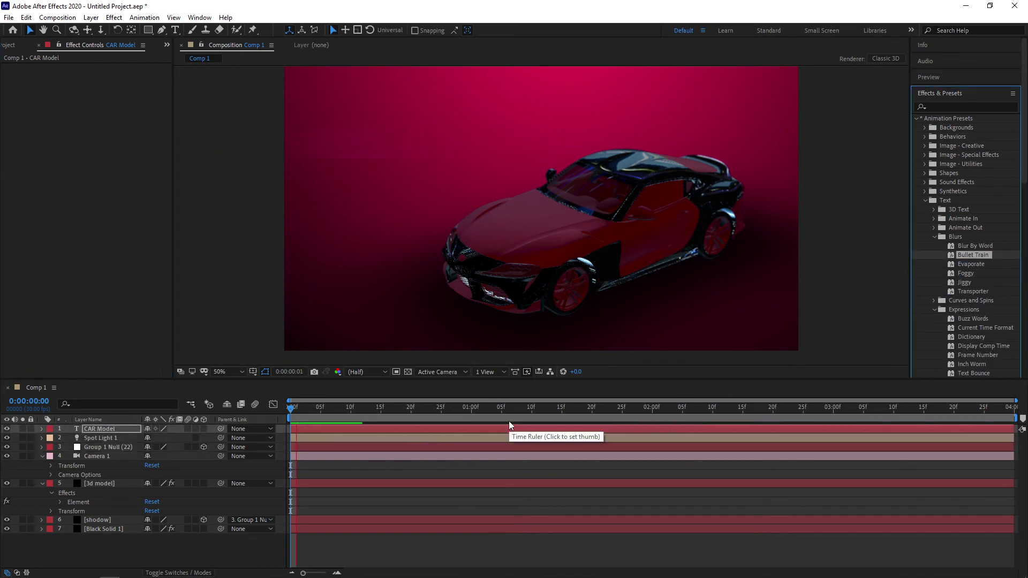
click(650, 330)
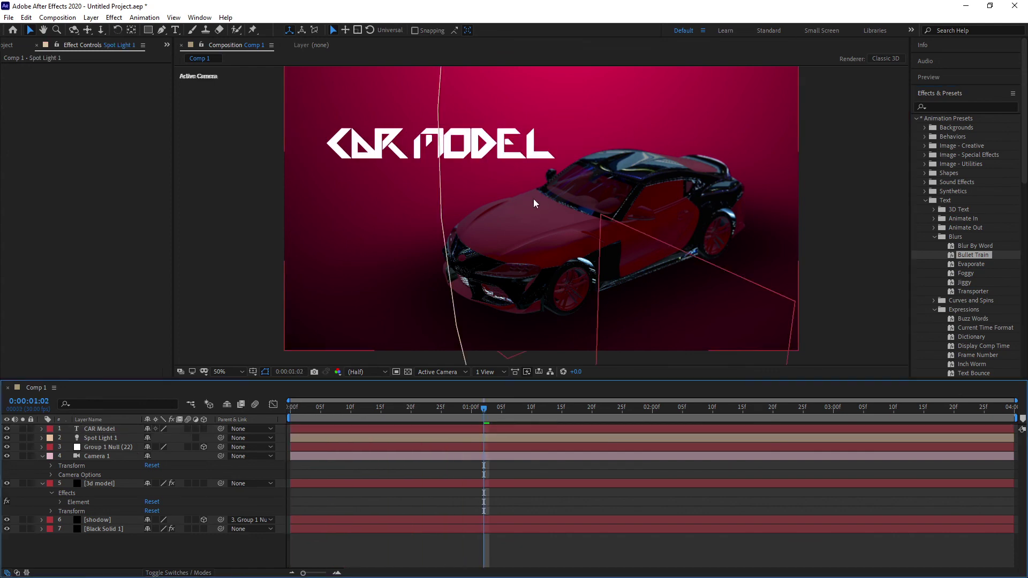
Raise Spot Light 1 intensity to 2609%, trying Point and Ambient types before returning to Spot
click(107, 438)
click(41, 438)
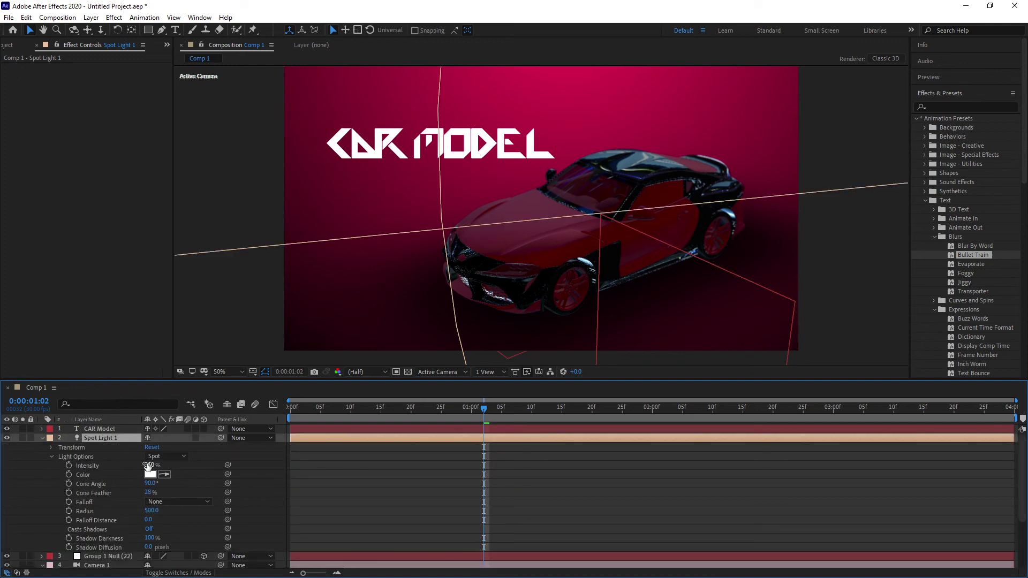
drag(148, 465, 423, 456)
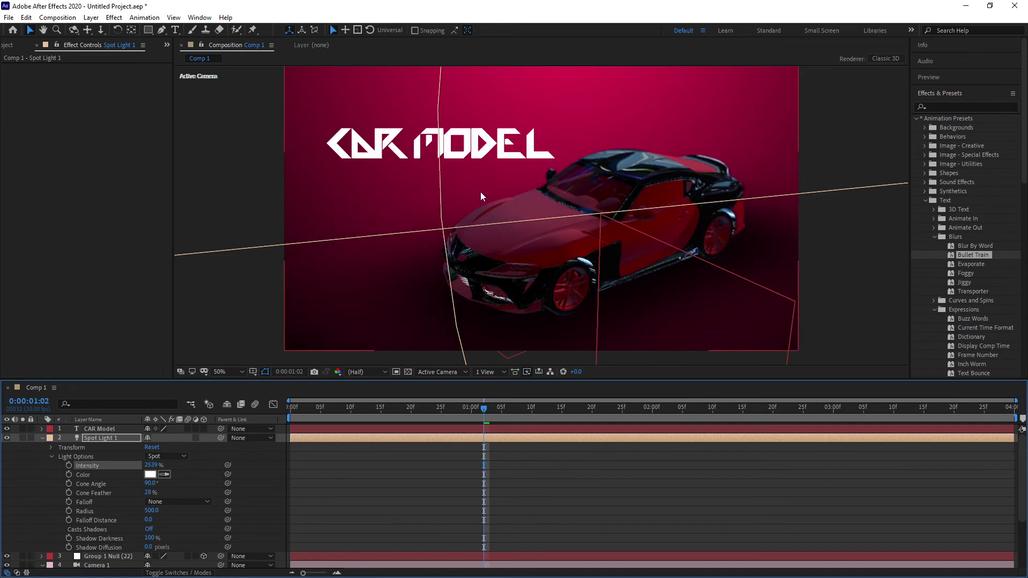
key(.)
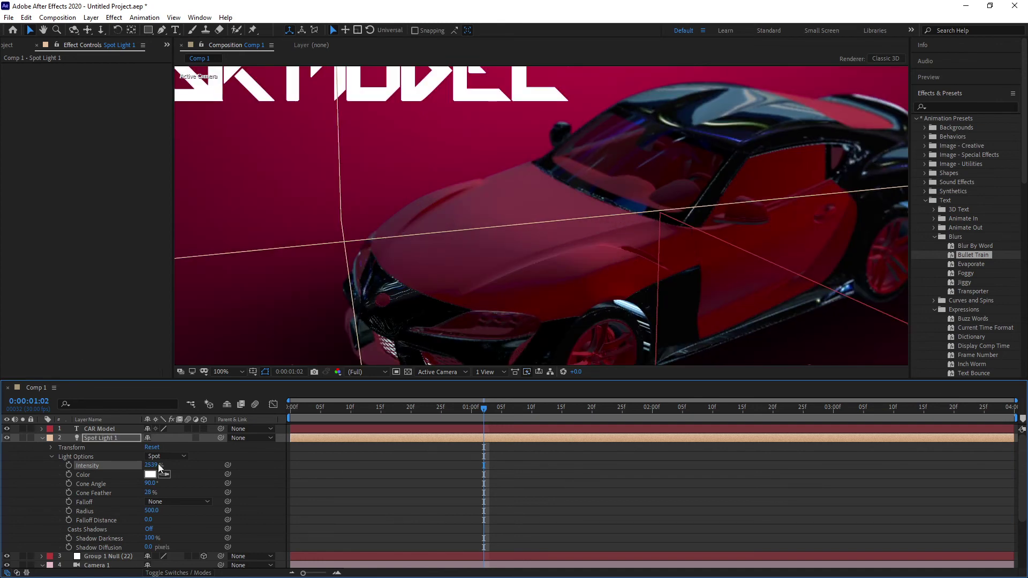
drag(152, 465, 189, 466)
click(187, 458)
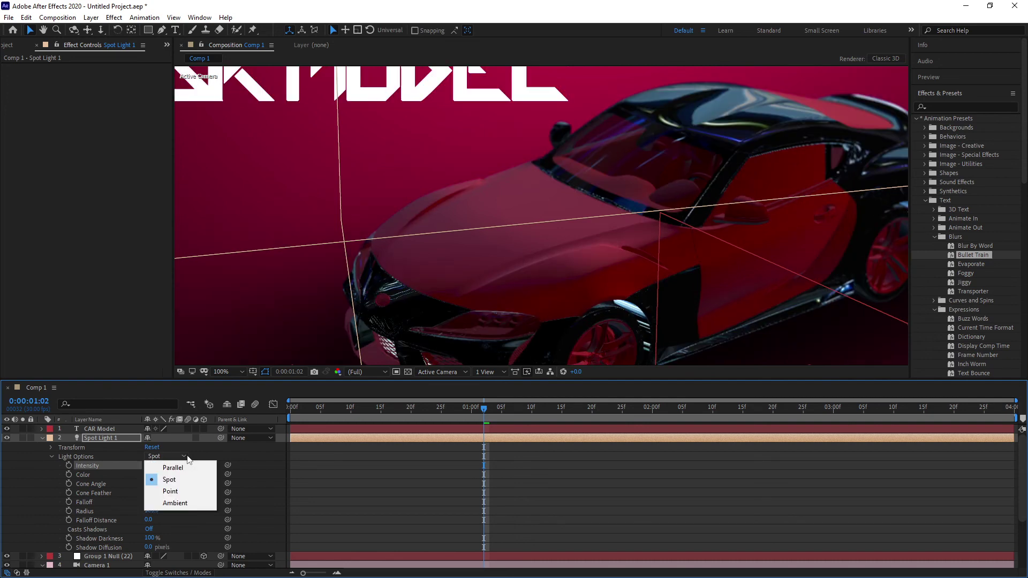
click(170, 491)
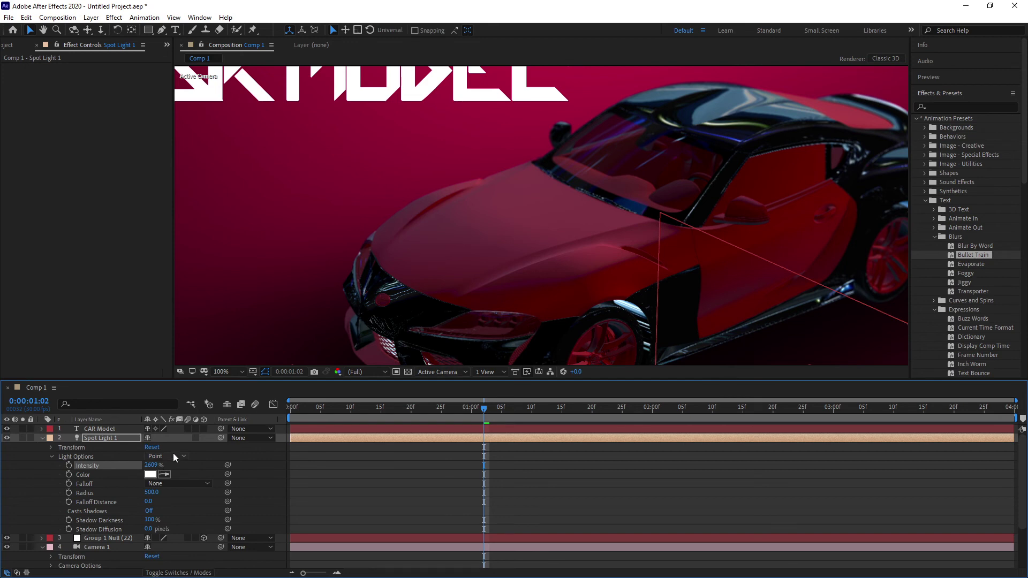
click(166, 456)
click(174, 504)
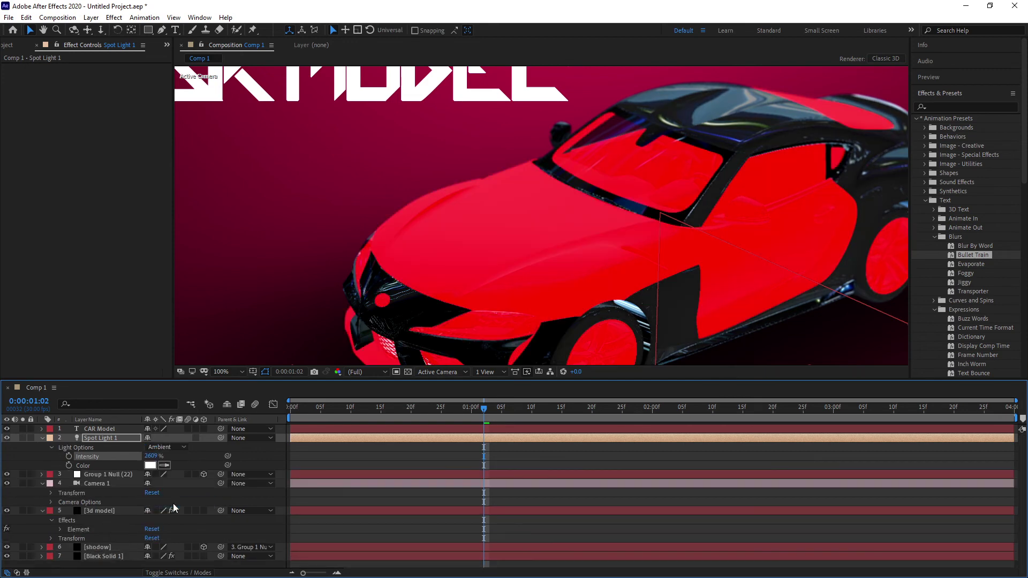
click(176, 448)
click(166, 469)
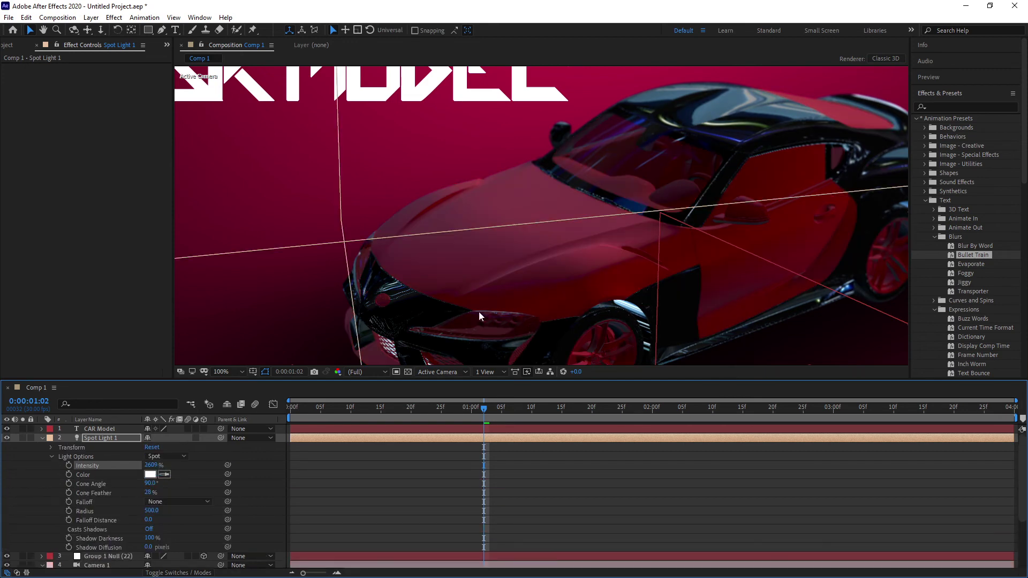
Raise the spot light intensity to 3626% and set Falloff to Smooth
drag(147, 468, 257, 468)
scroll(301, 260, down, 2)
drag(151, 466, 249, 455)
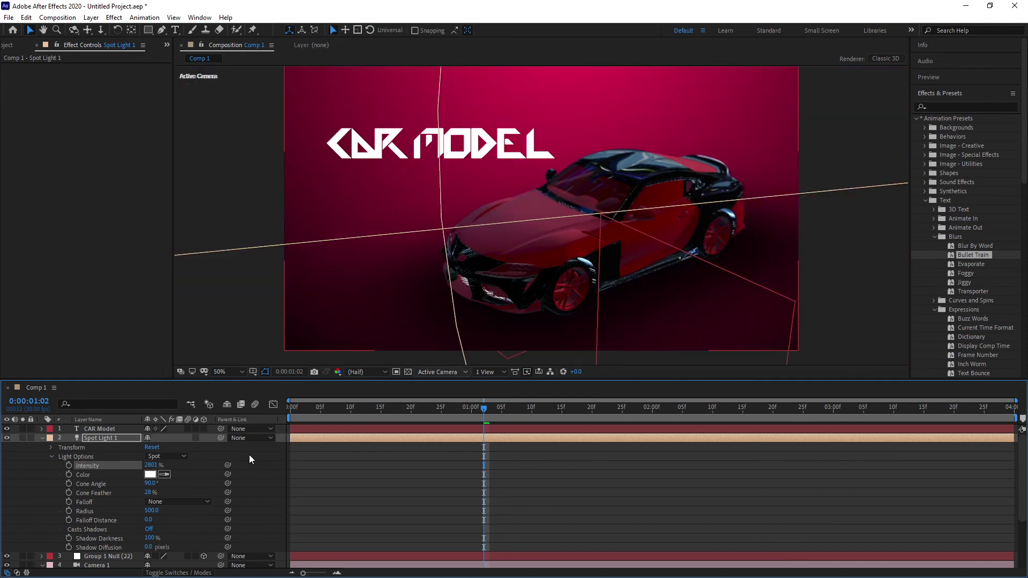
click(178, 502)
click(160, 510)
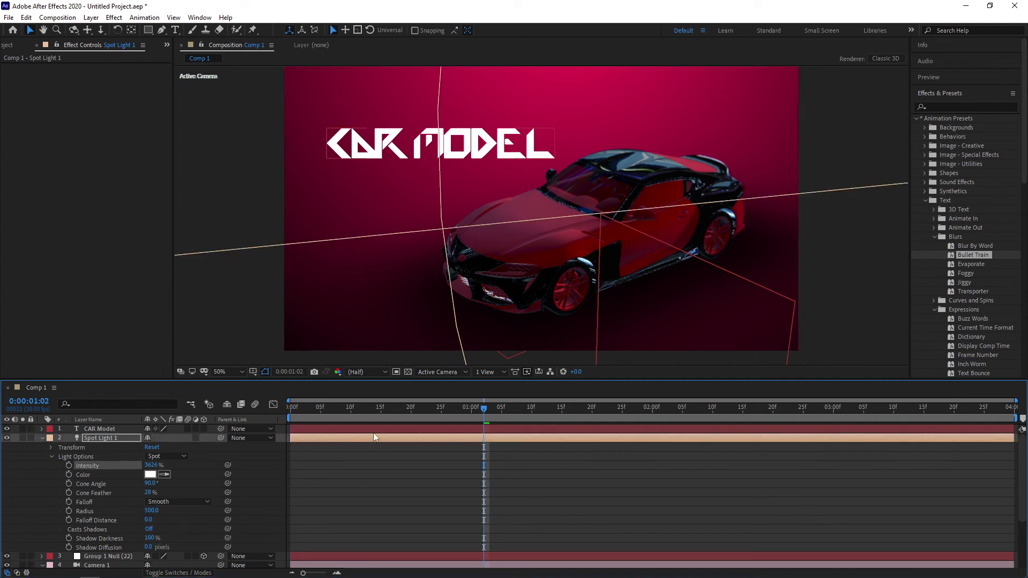
Stop the preview, queue Comp 1, and render it losslessly to Comp 1.avi on the Desktop
drag(484, 408, 300, 429)
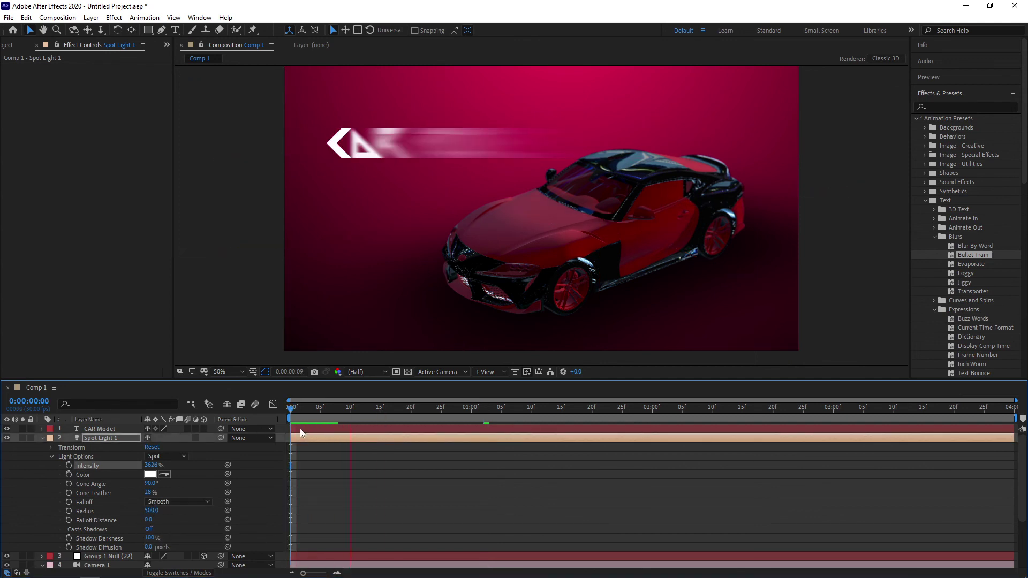
key(space)
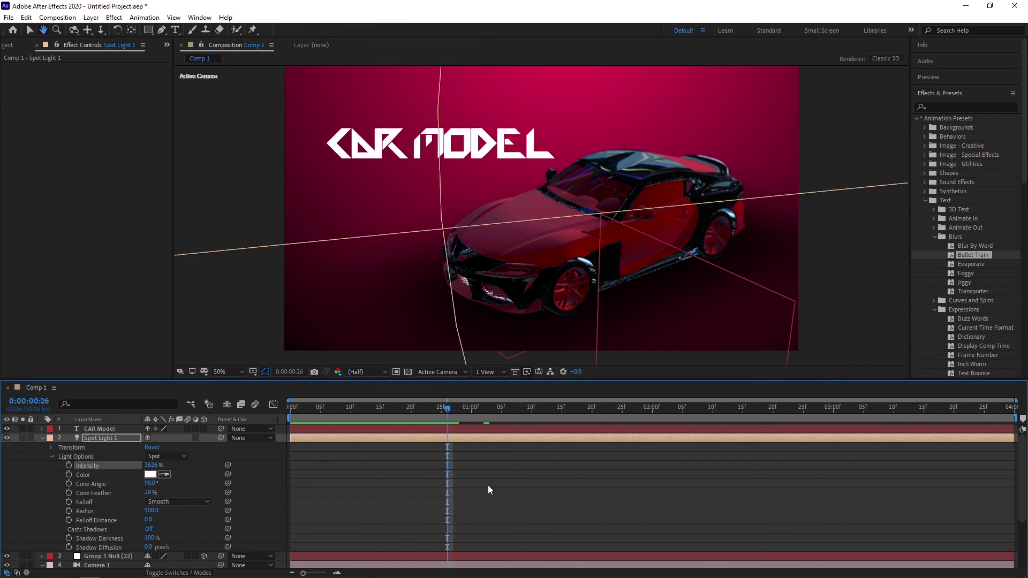
key(ctrl+m)
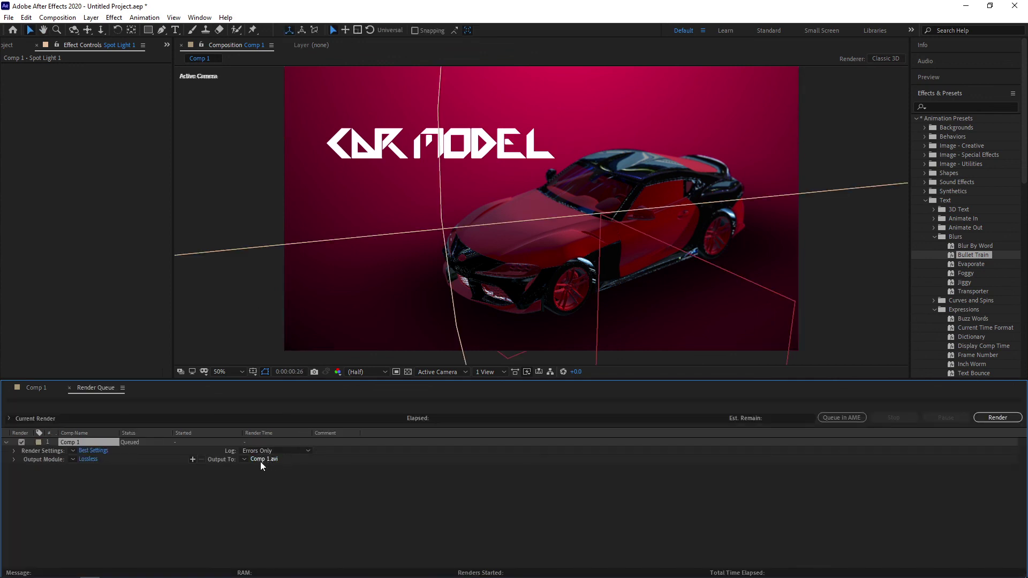
click(275, 461)
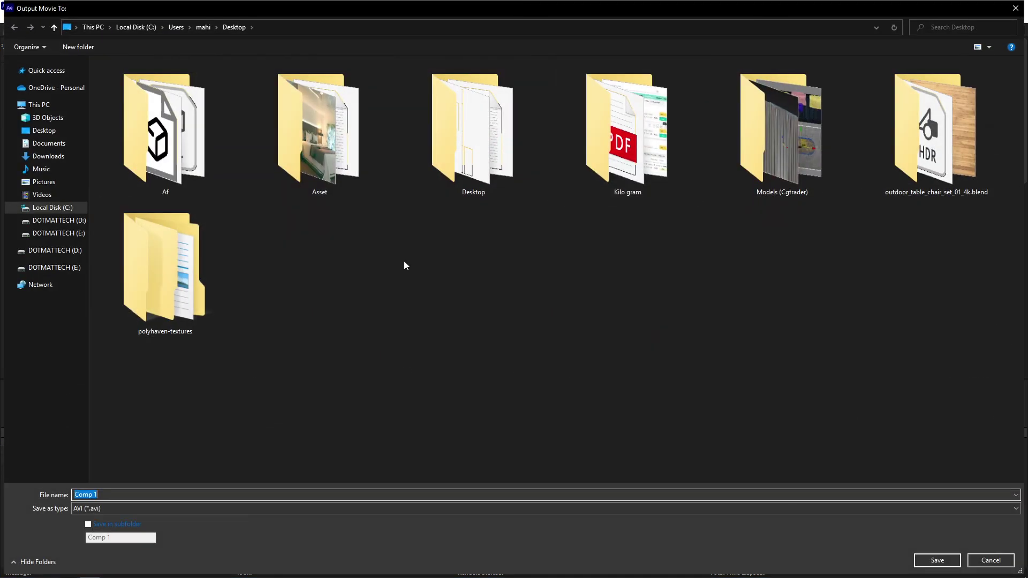
click(938, 560)
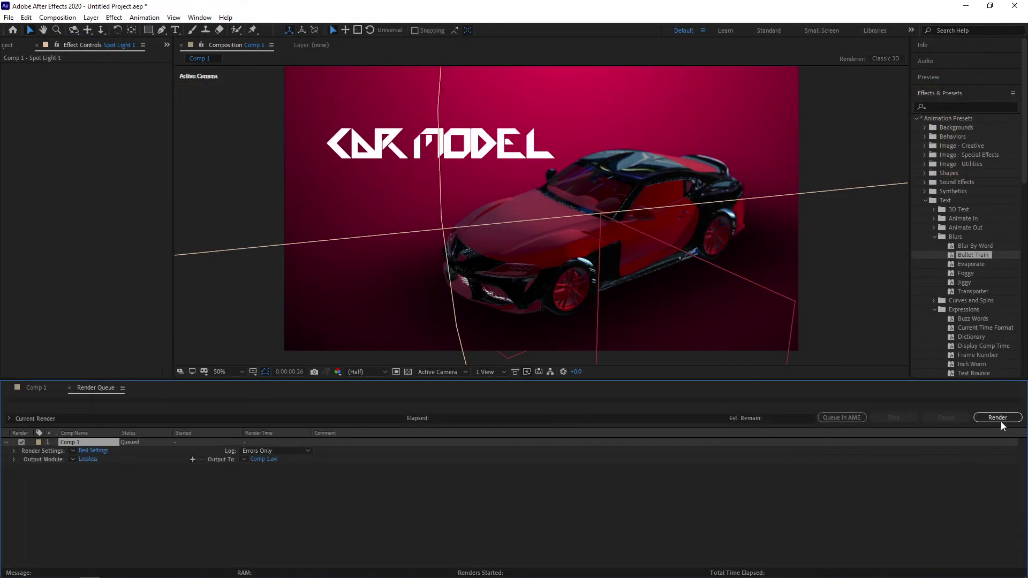
click(1000, 420)
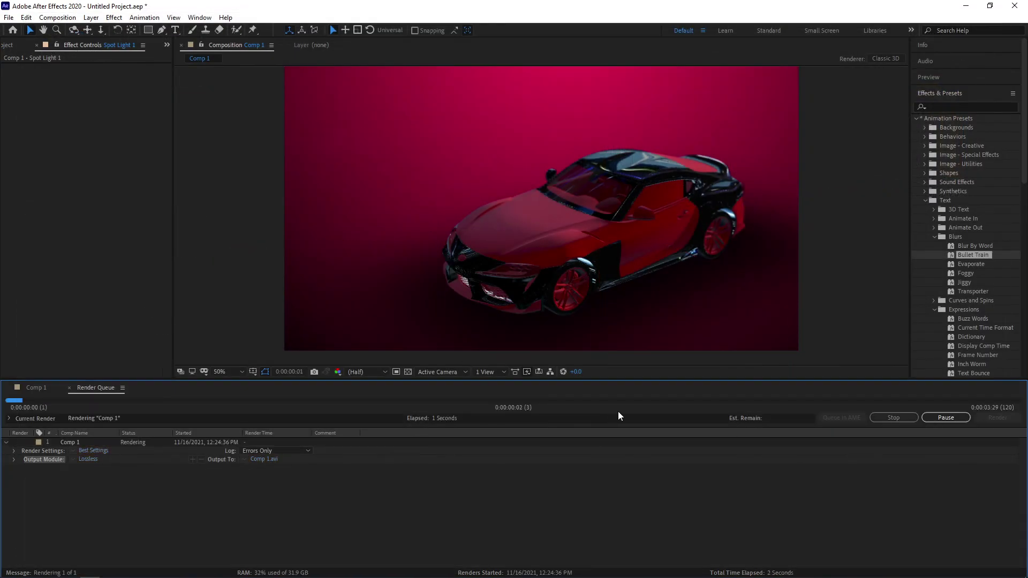